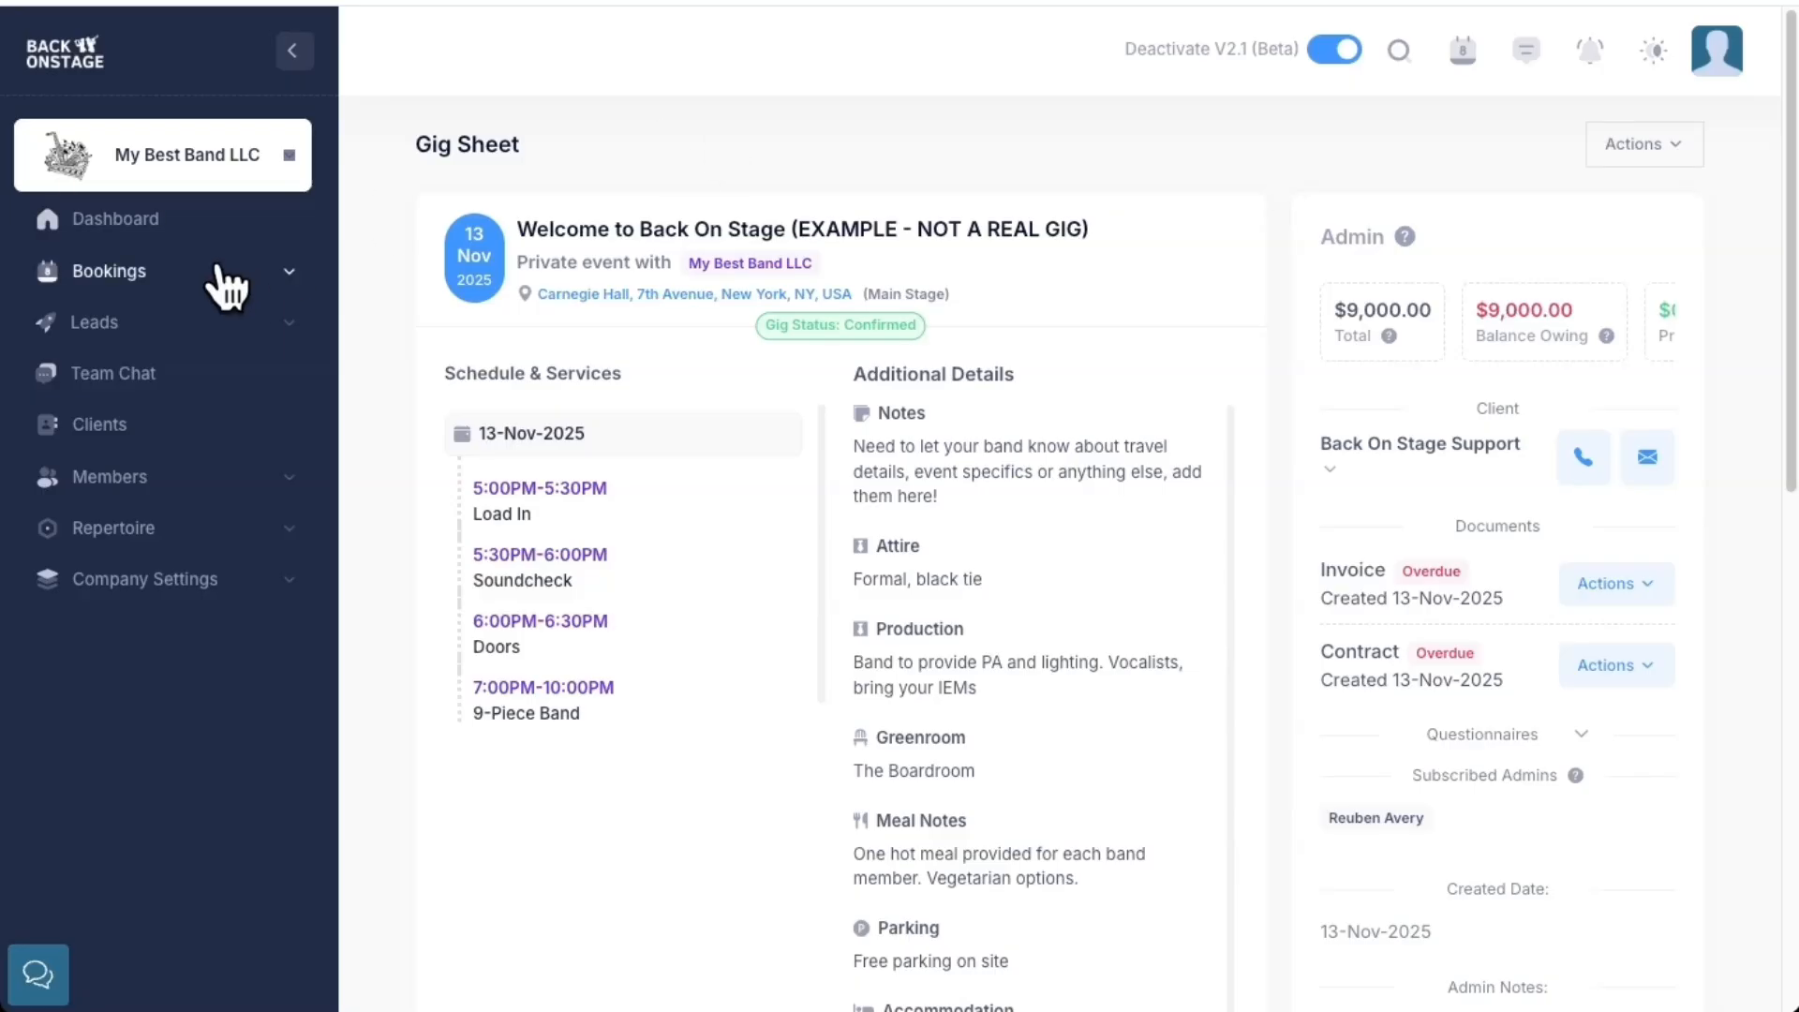
Start a new booking titled 'Sippy Juice Launch Party'
{"action": "left_click", "coordinate": [103, 273]}
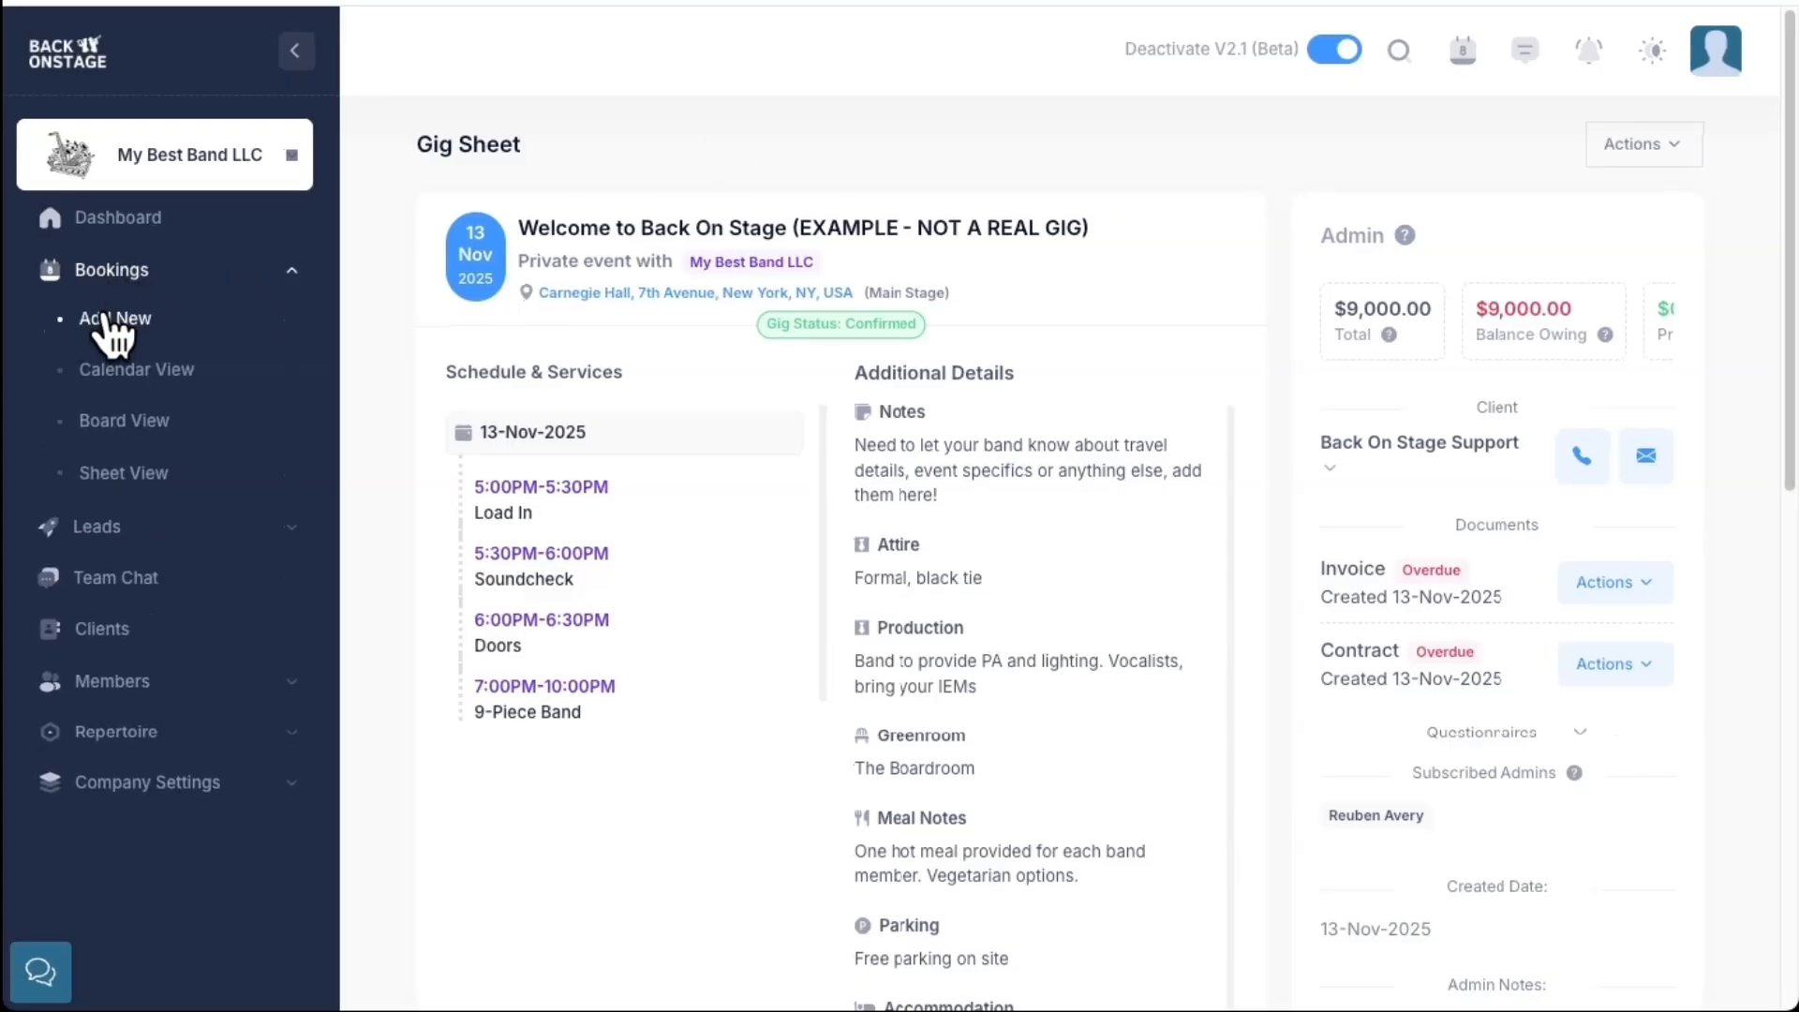
{"action": "left_click", "coordinate": [112, 320]}
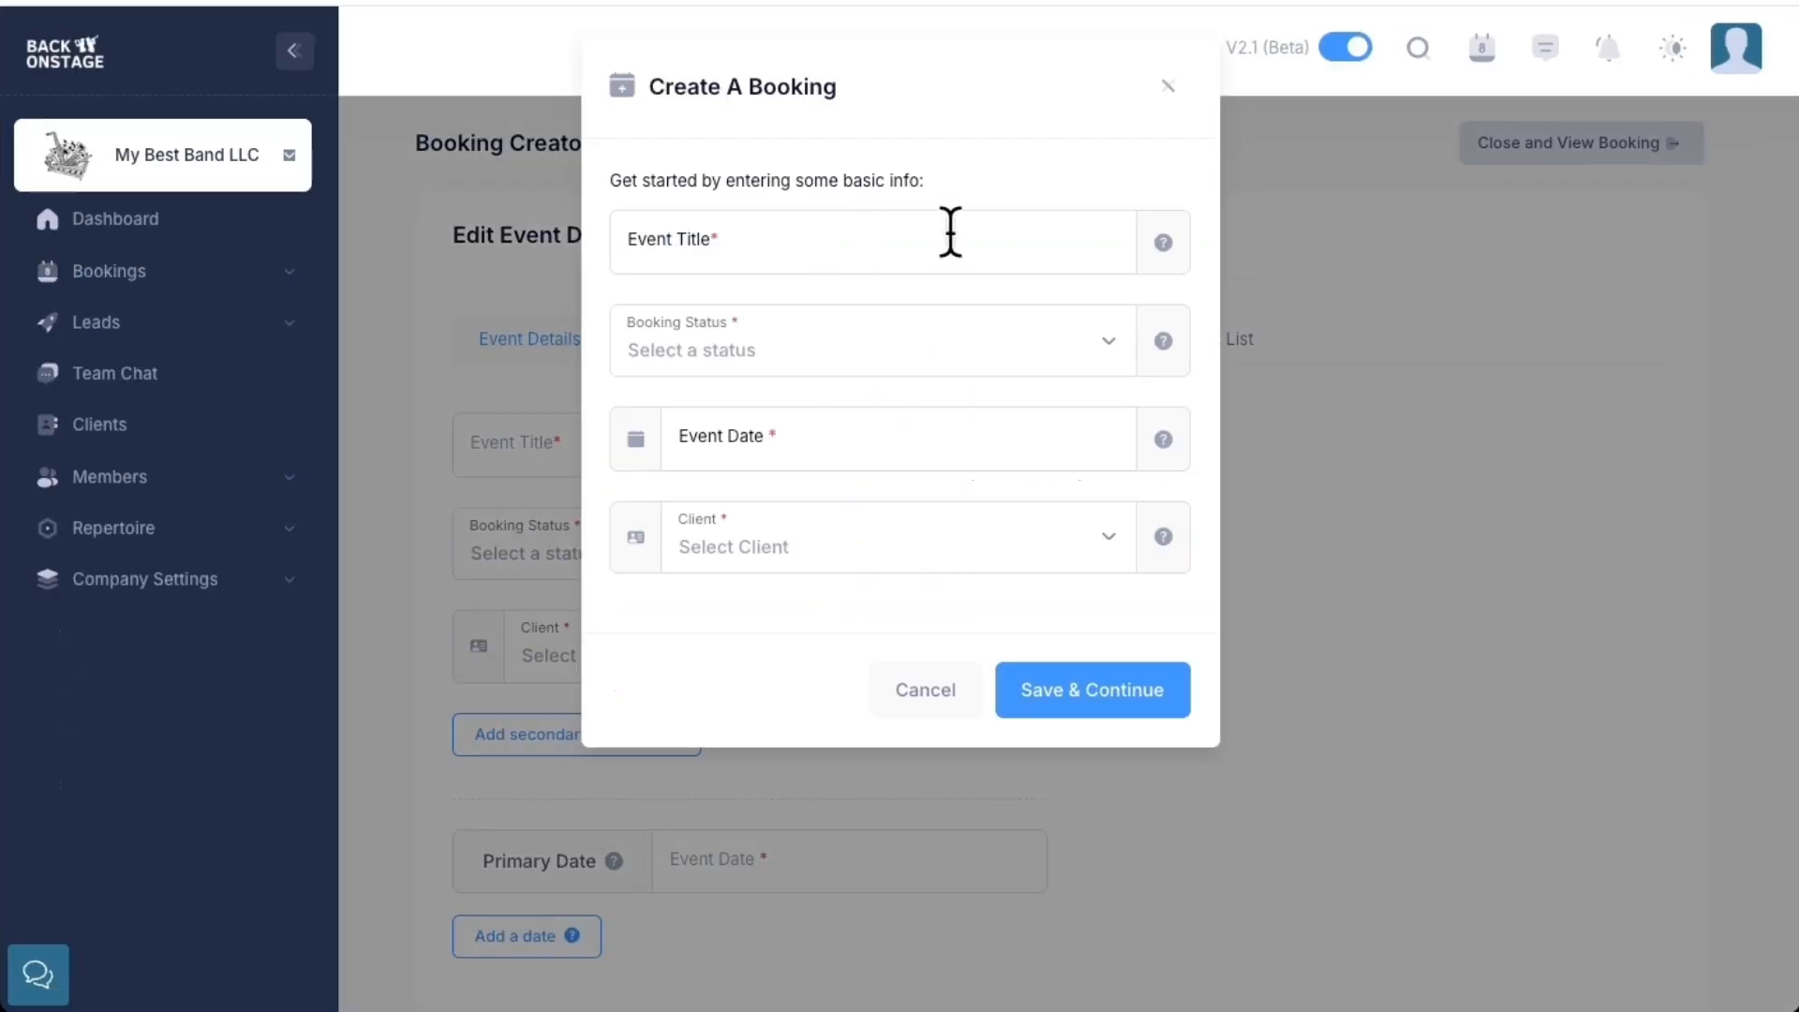
{"action": "left_click", "coordinate": [948, 234]}
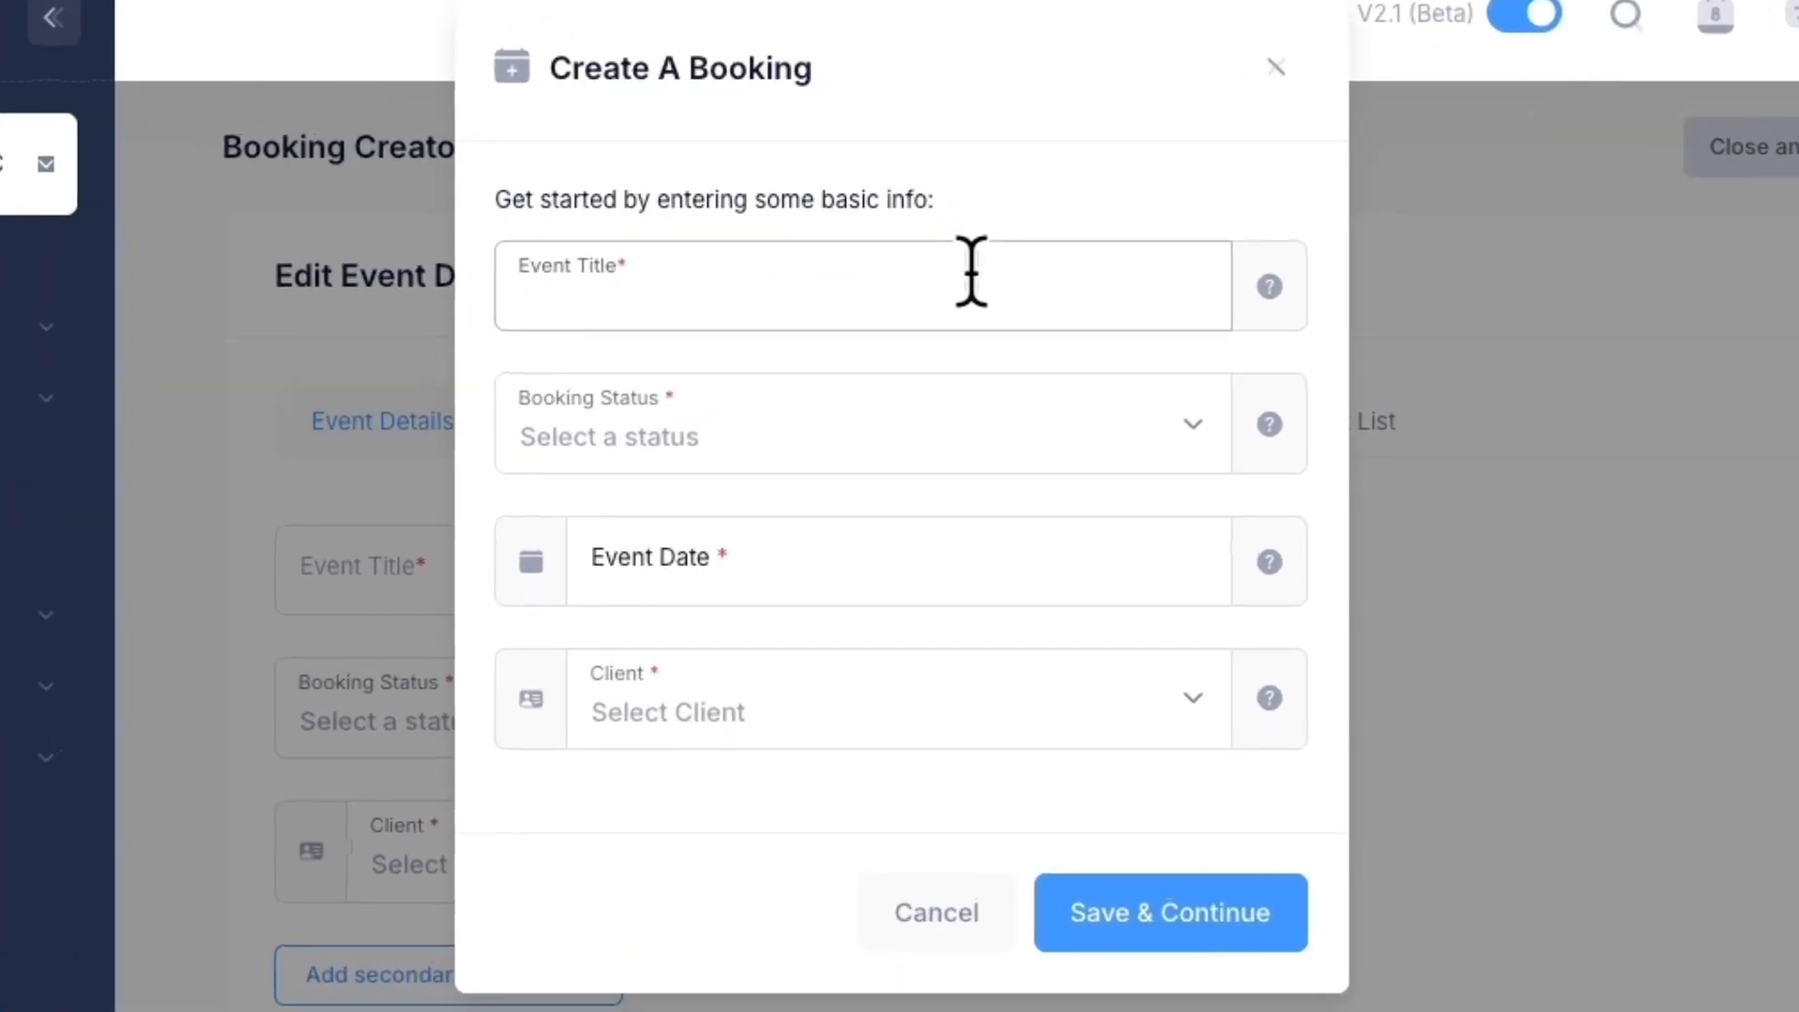
{"action": "type", "text": "Sippy Juice Launch Party"}
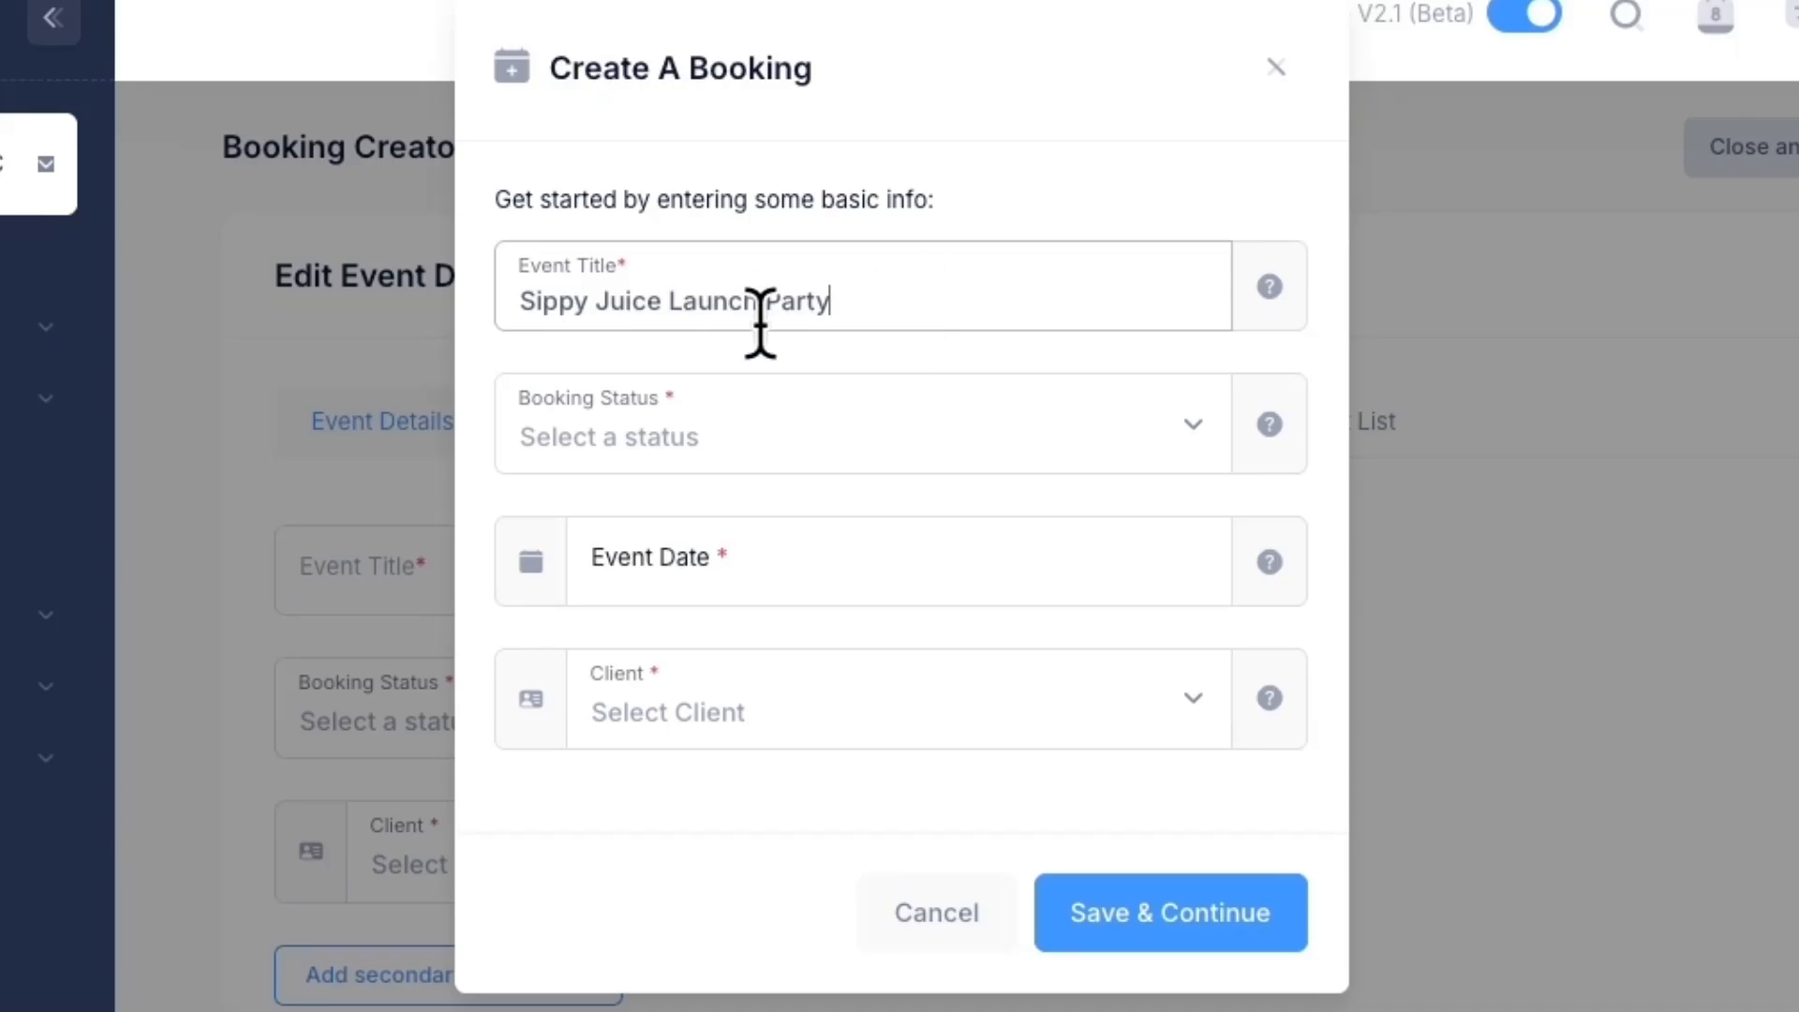
Set the booking status to Negotiations and the event date to 29 November 2025
{"action": "left_click", "coordinate": [890, 422]}
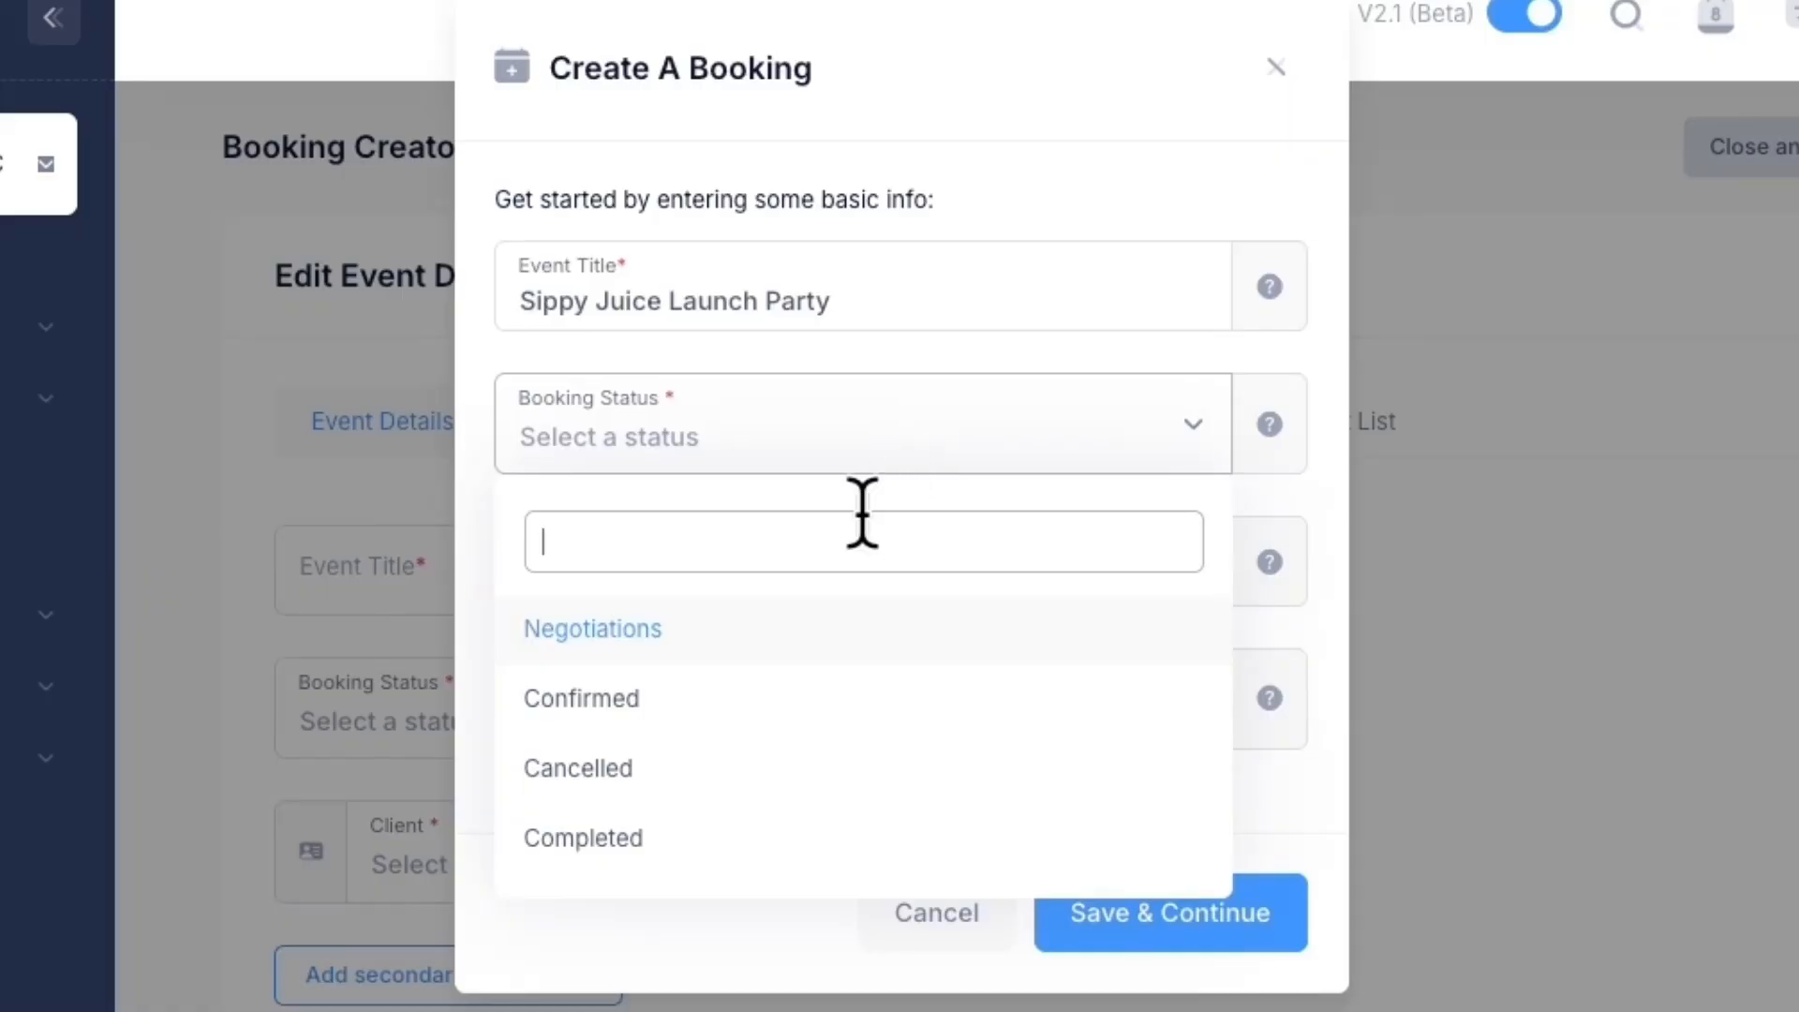
{"action": "left_click", "coordinate": [851, 637]}
{"action": "left_click", "coordinate": [801, 567]}
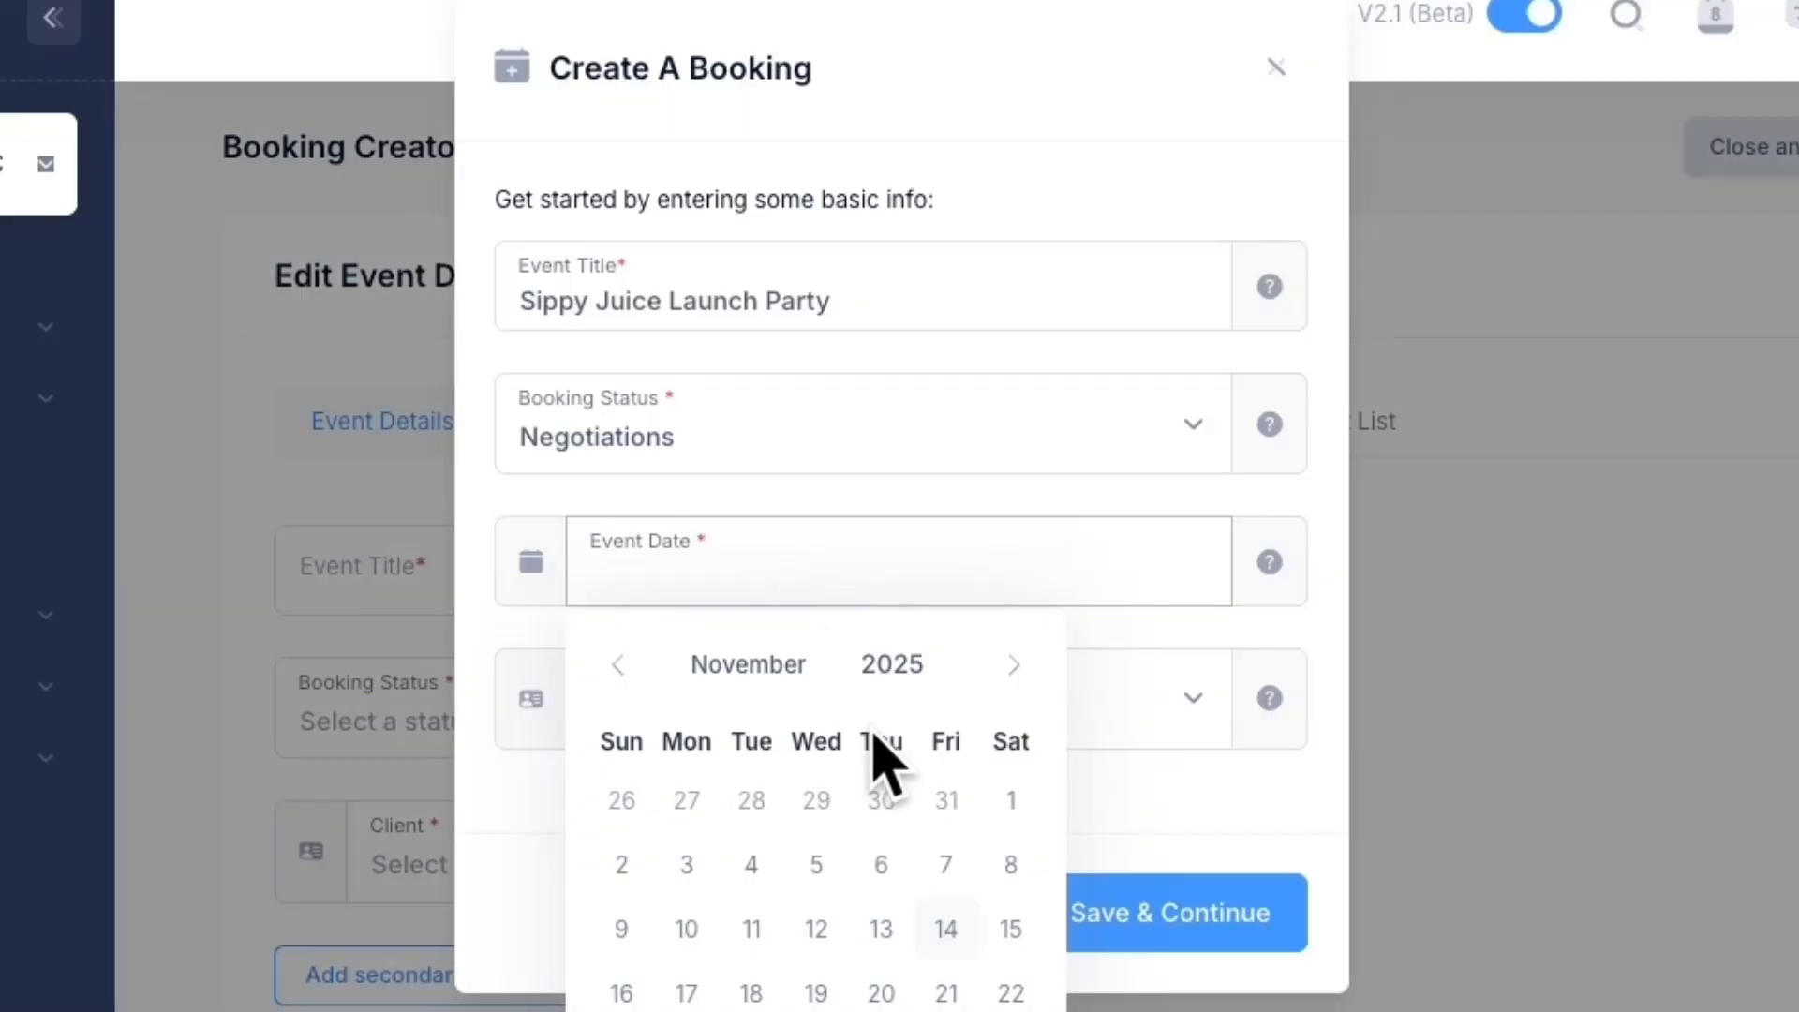
{"action": "left_click", "coordinate": [1007, 1004]}
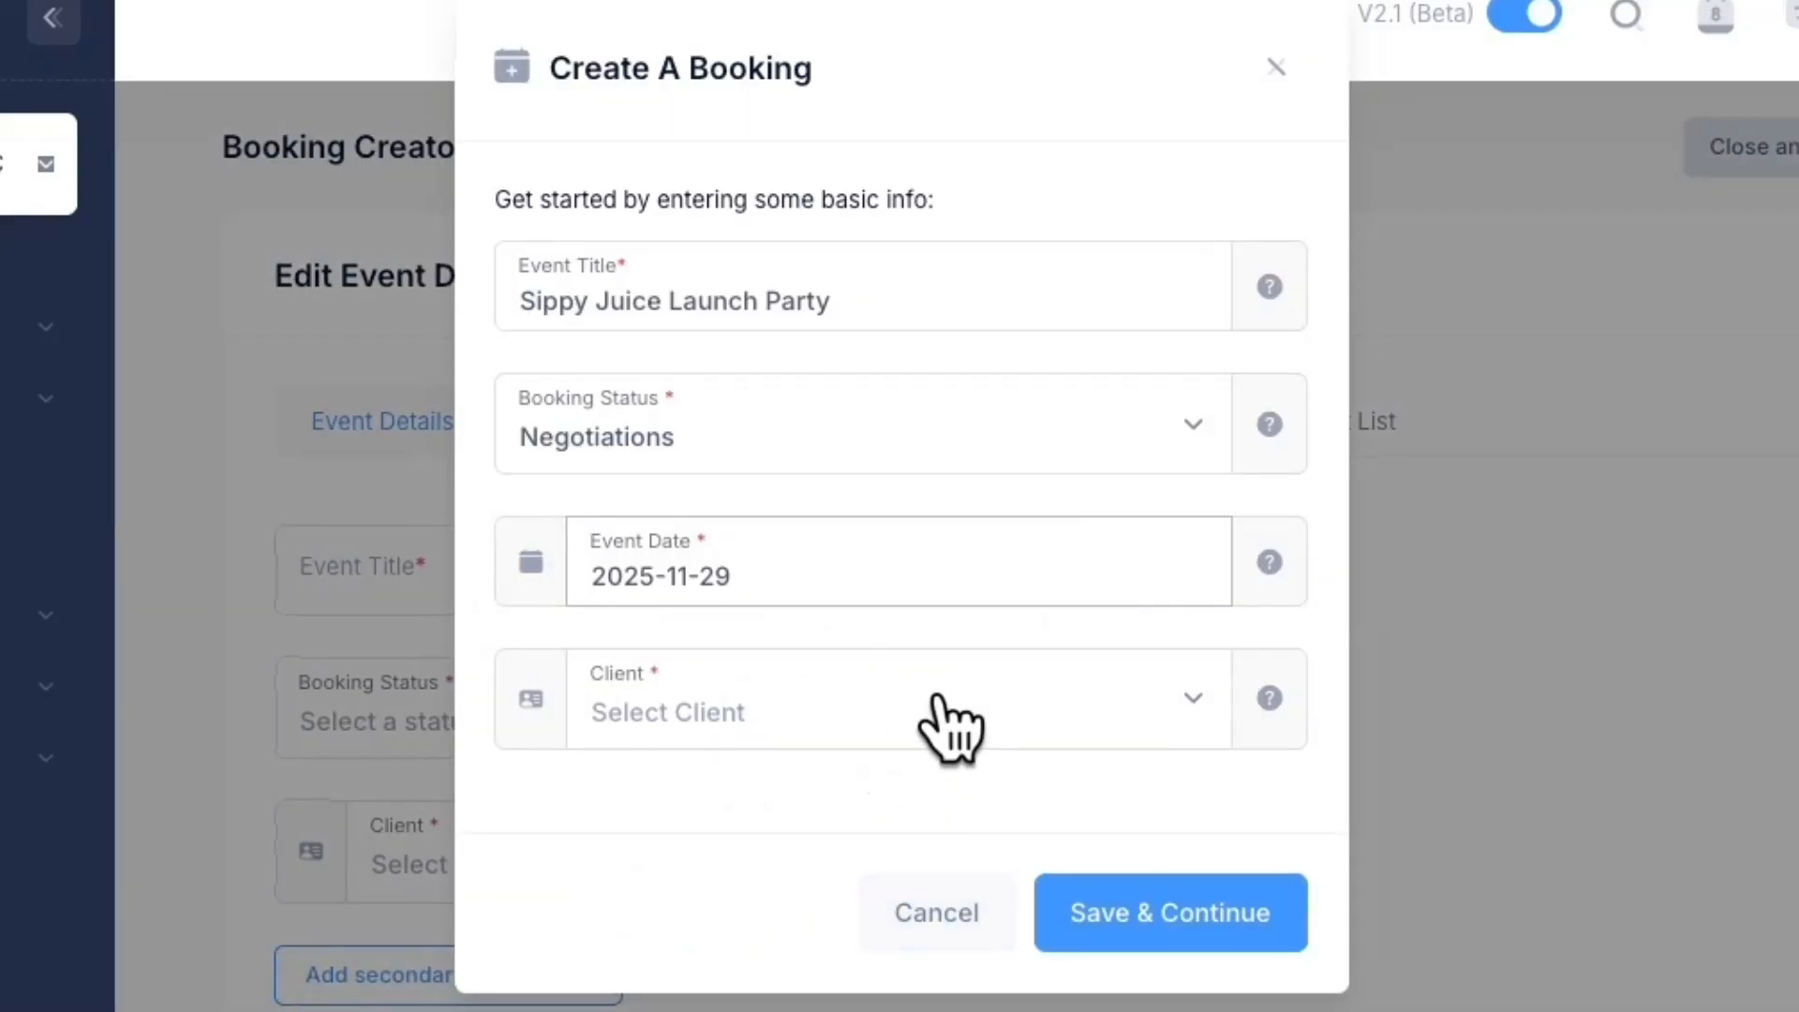
{"action": "left_click", "coordinate": [937, 701]}
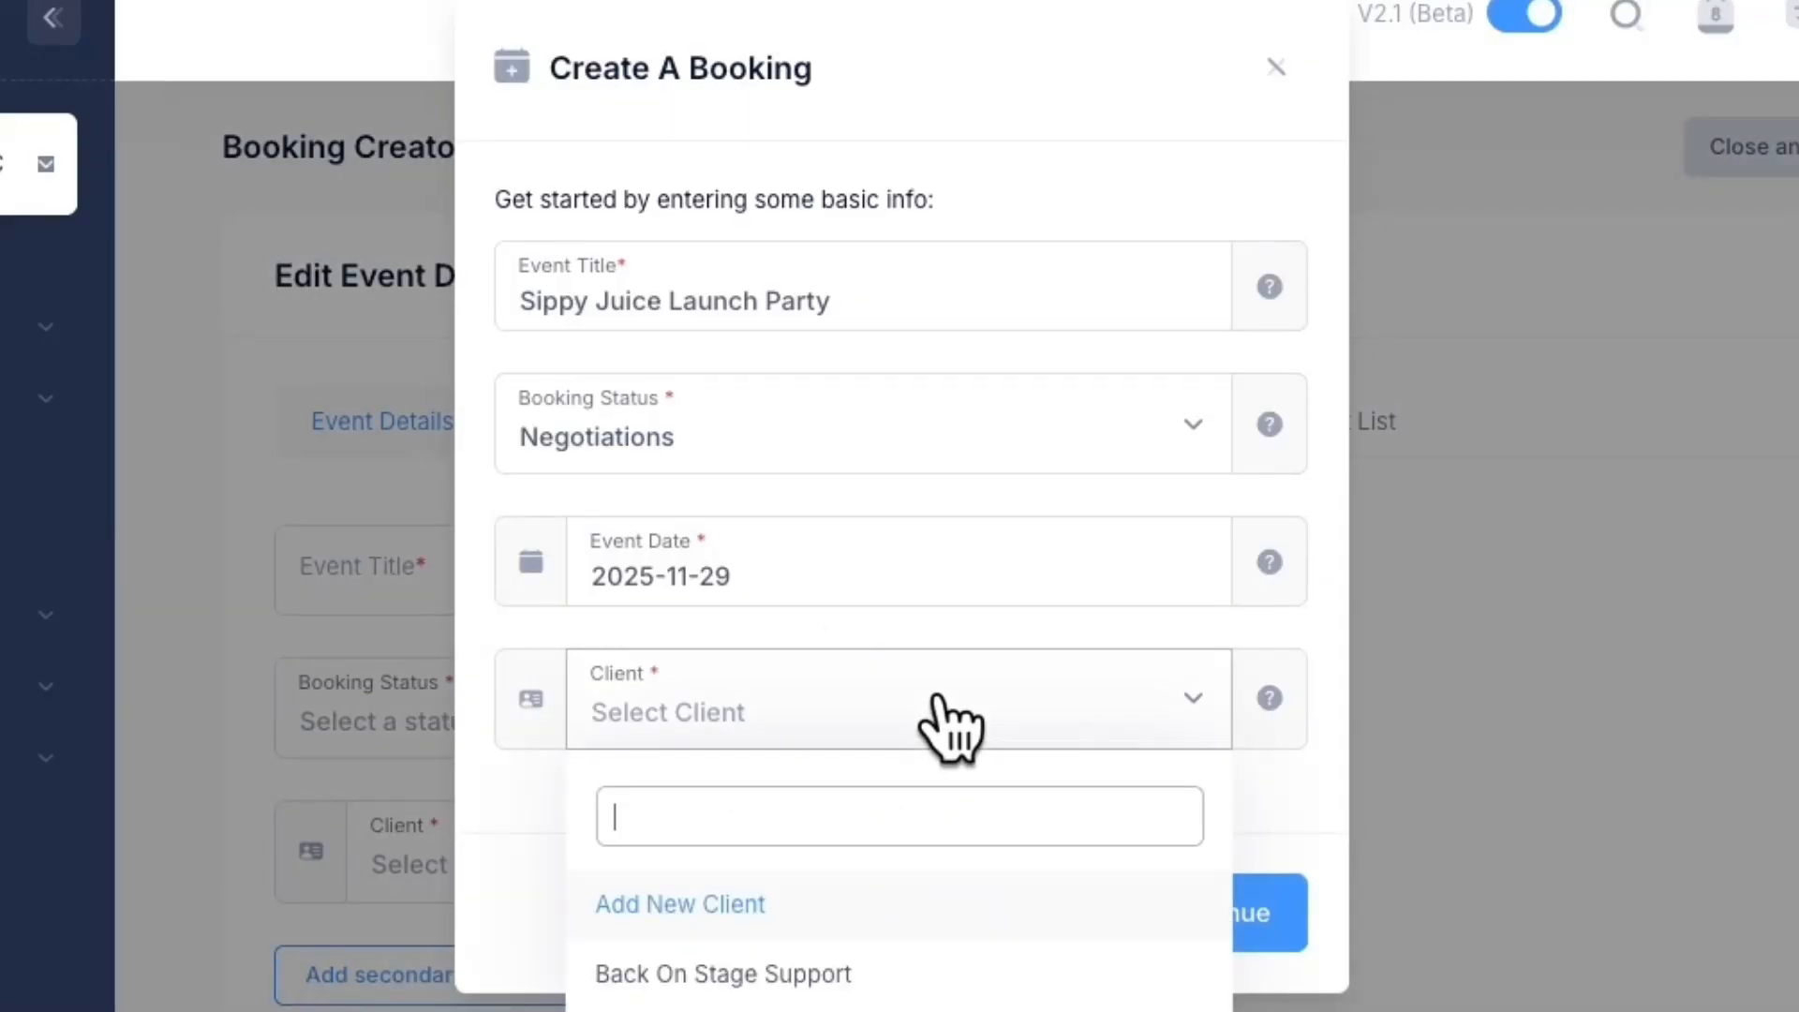
Add a new client, entering the client's first name, last name and extra details
{"action": "left_click", "coordinate": [757, 909]}
{"action": "left_click", "coordinate": [734, 230]}
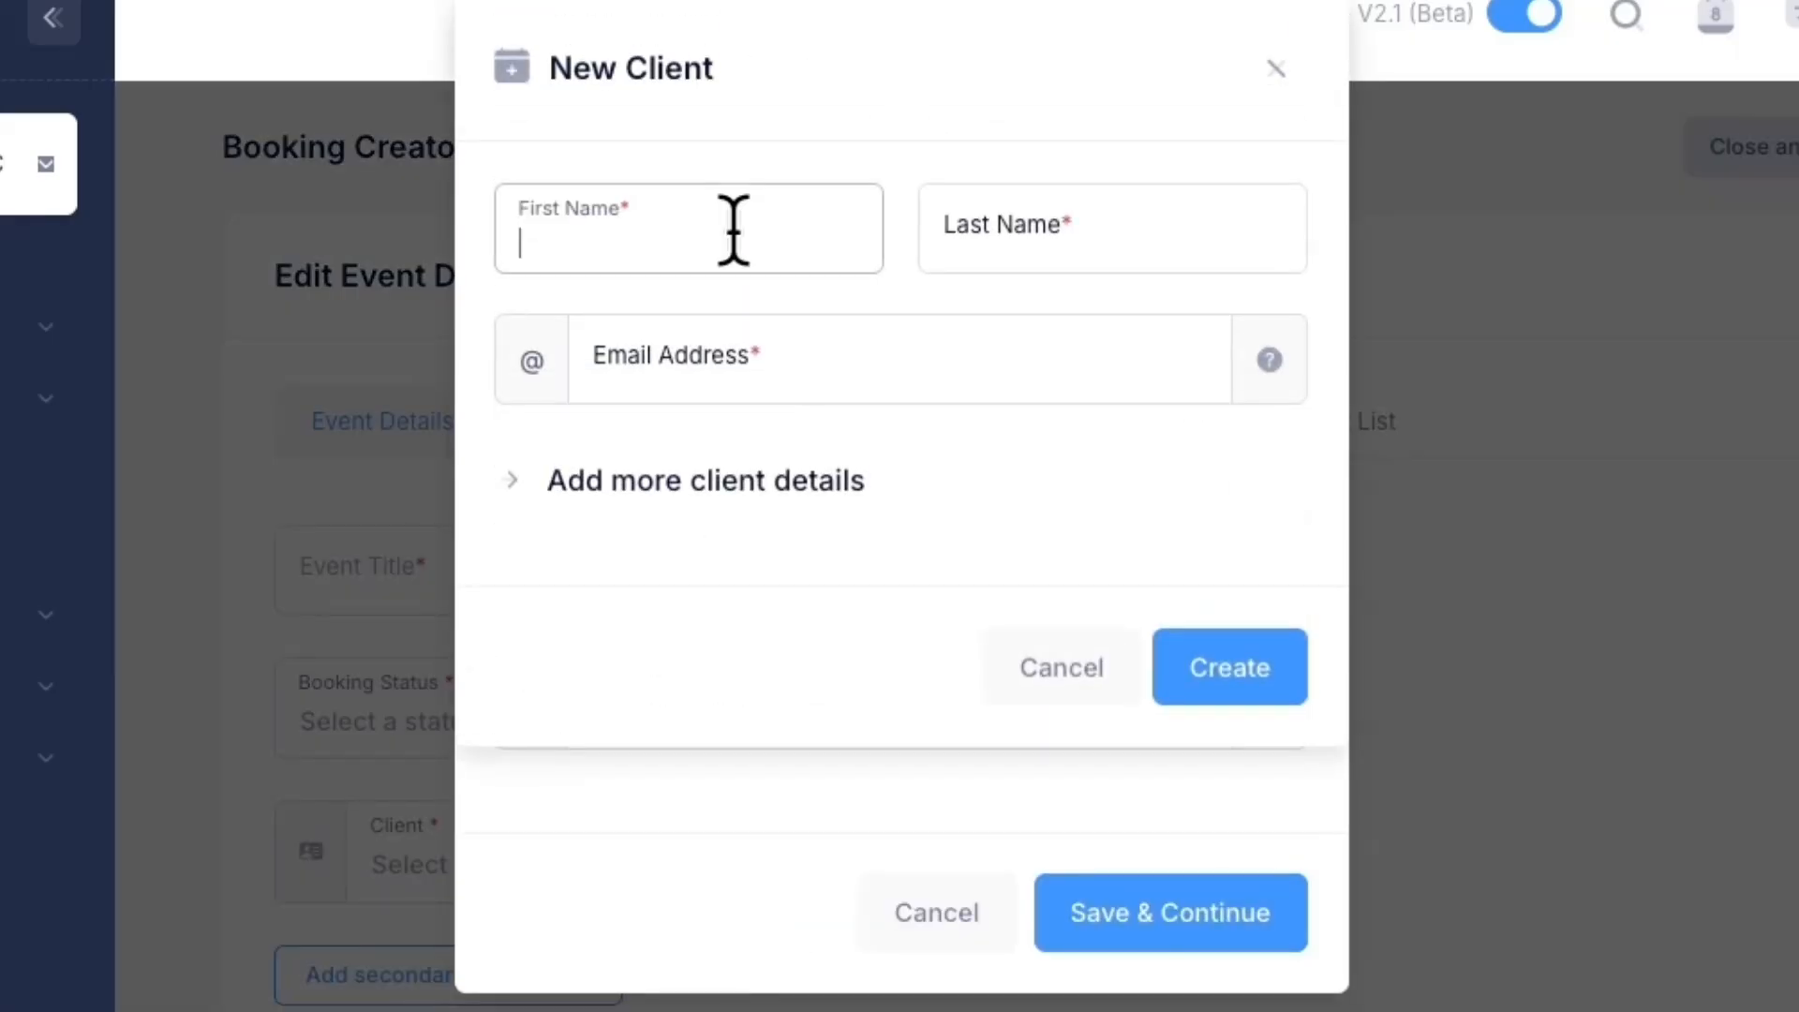
{"action": "type", "text": "Penny"}
{"action": "key", "text": "Tab"}
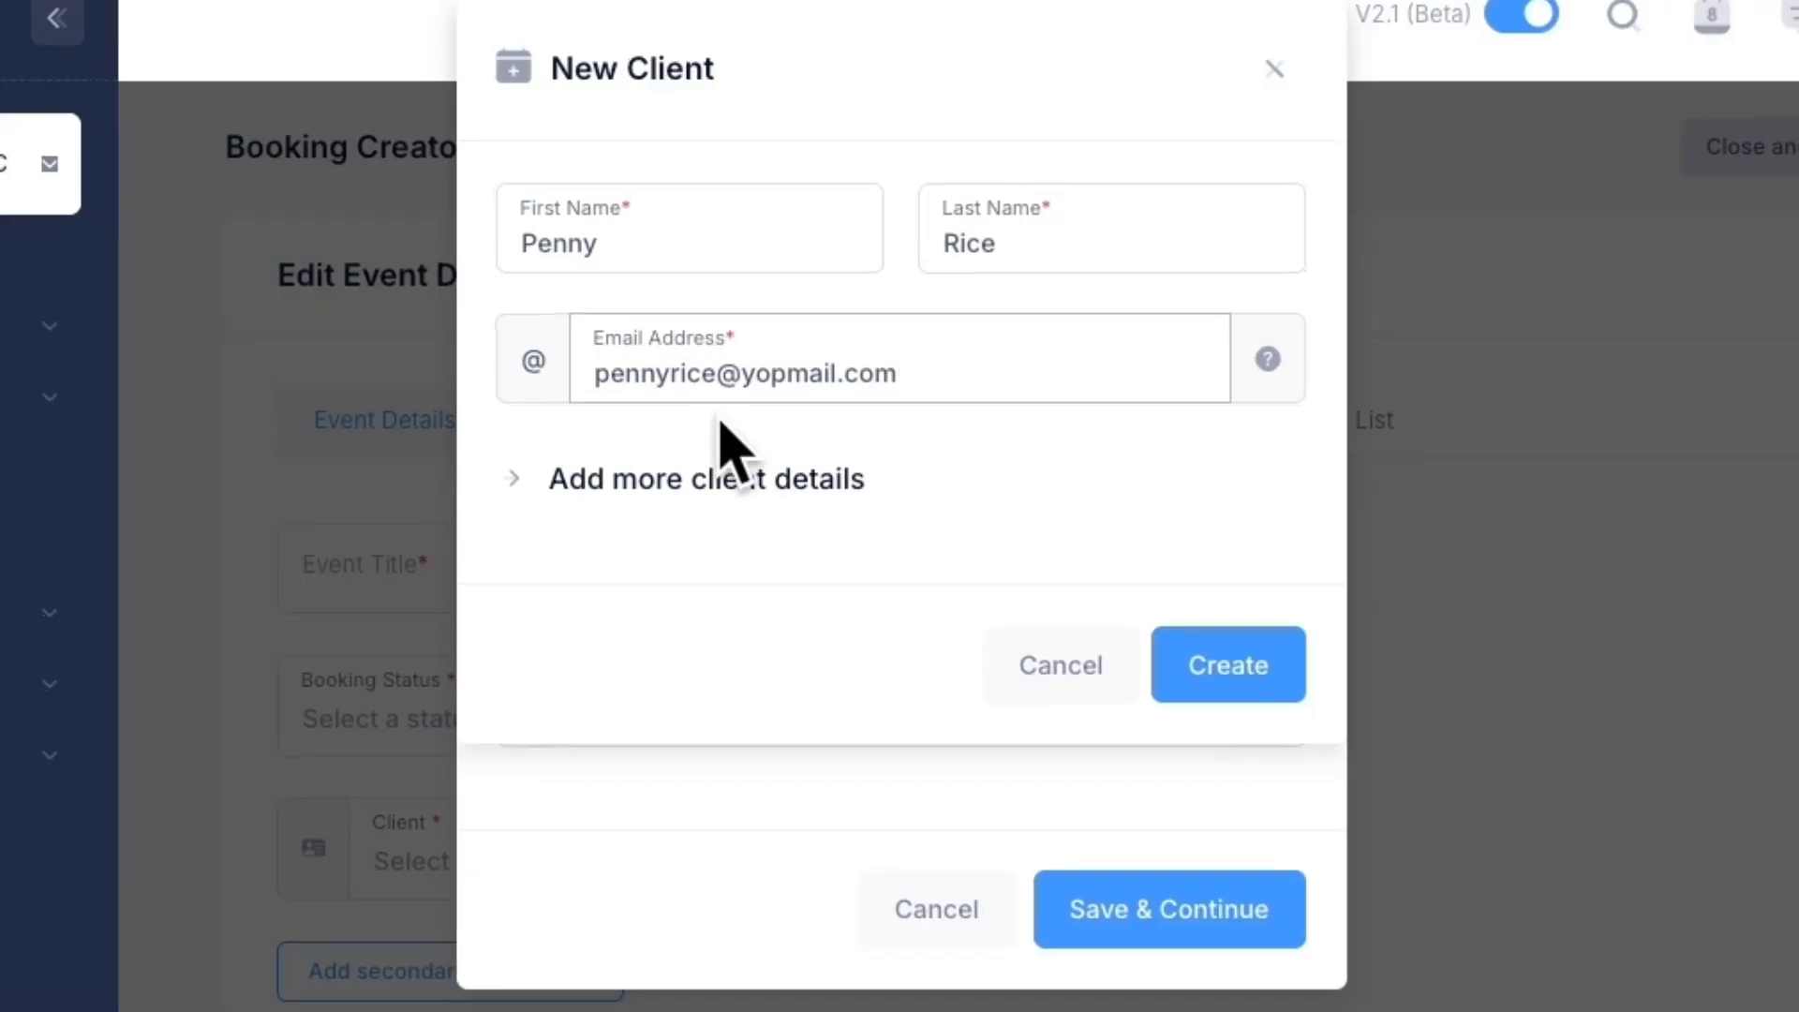
{"action": "left_click", "coordinate": [730, 478]}
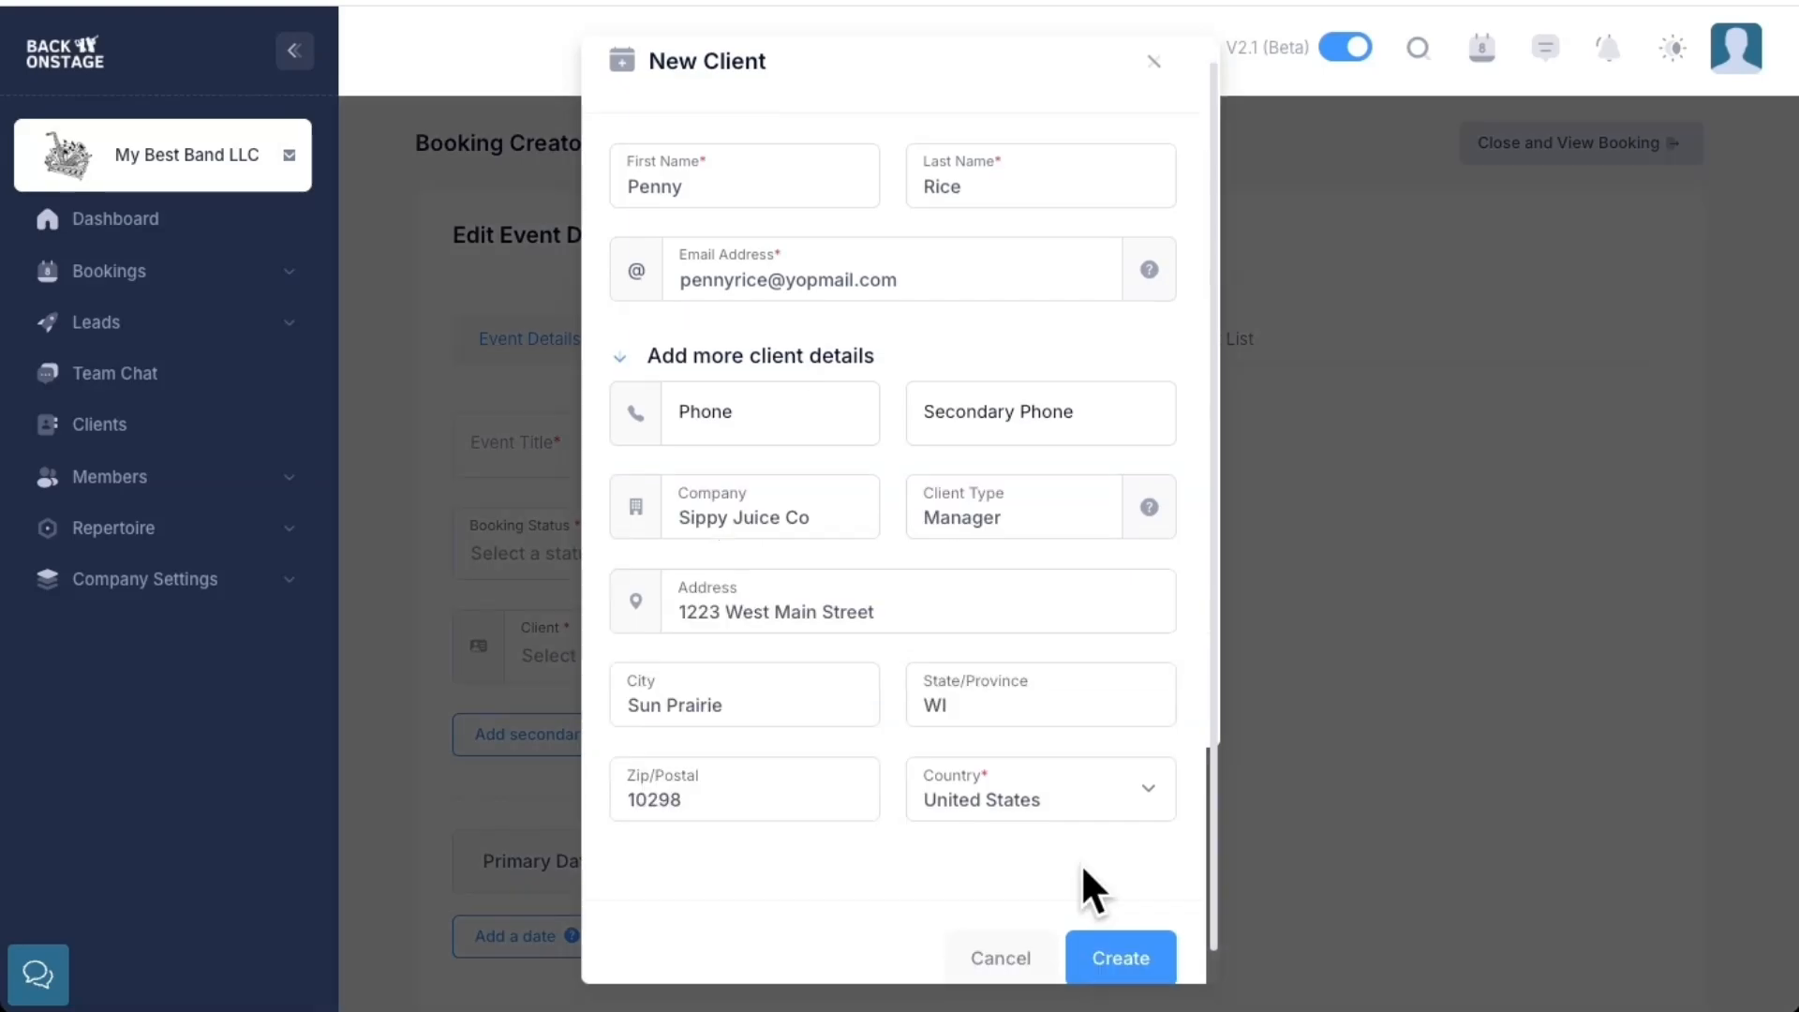
Create the client and save the booking's basic info
{"action": "scroll", "coordinate": [1081, 863], "scroll_direction": "down", "scroll_amount": 1}
{"action": "left_click", "coordinate": [1114, 926]}
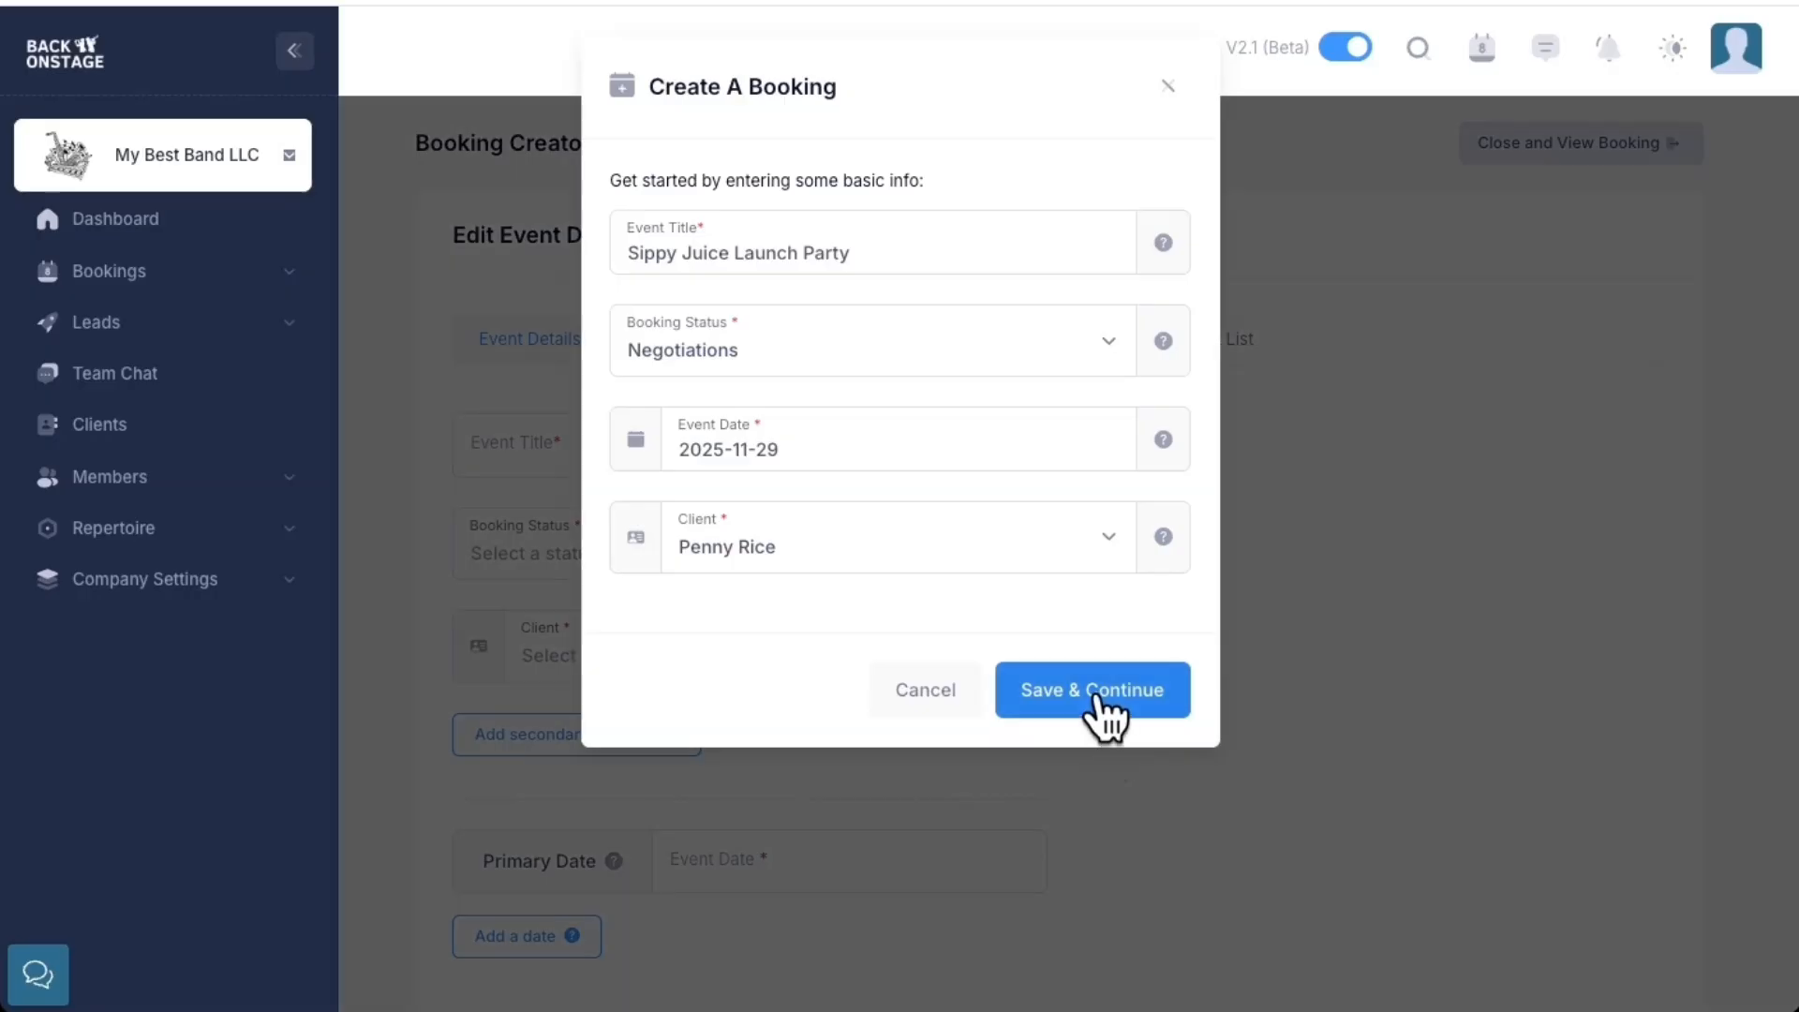
{"action": "left_click", "coordinate": [1101, 691]}
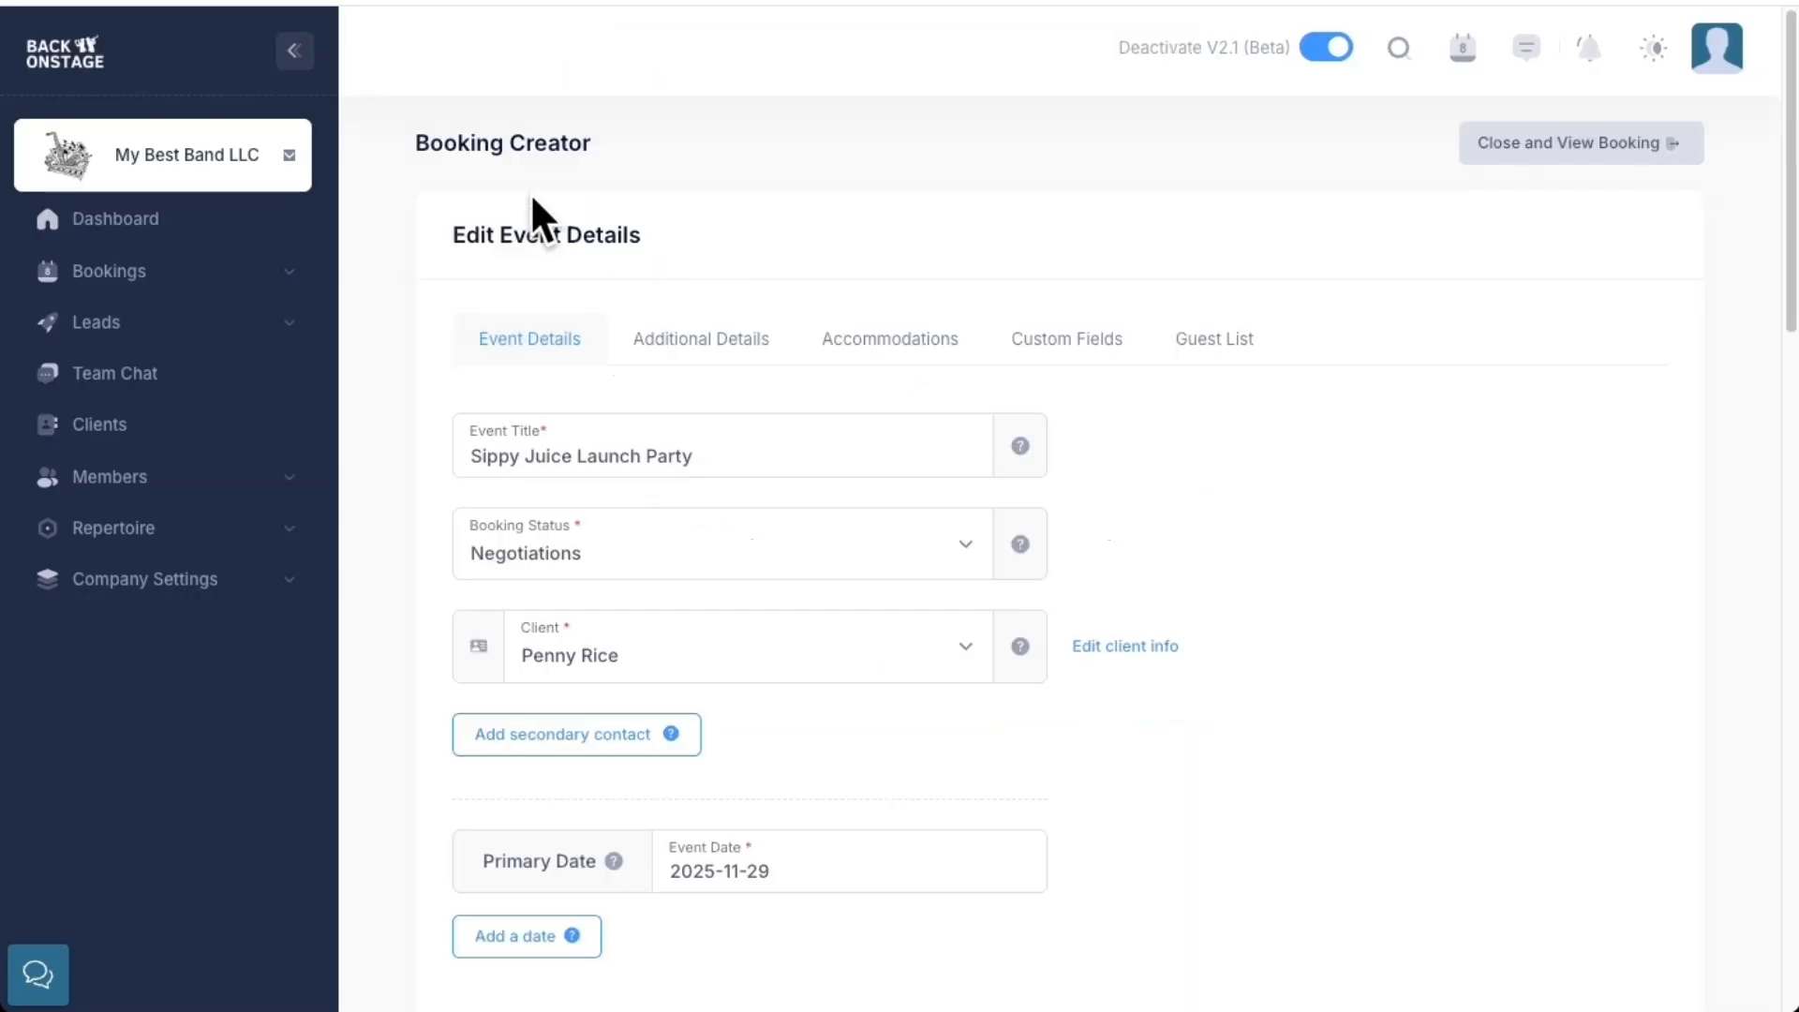
{"action": "left_click_drag", "start_coordinate": [418, 141], "coordinate": [625, 176]}
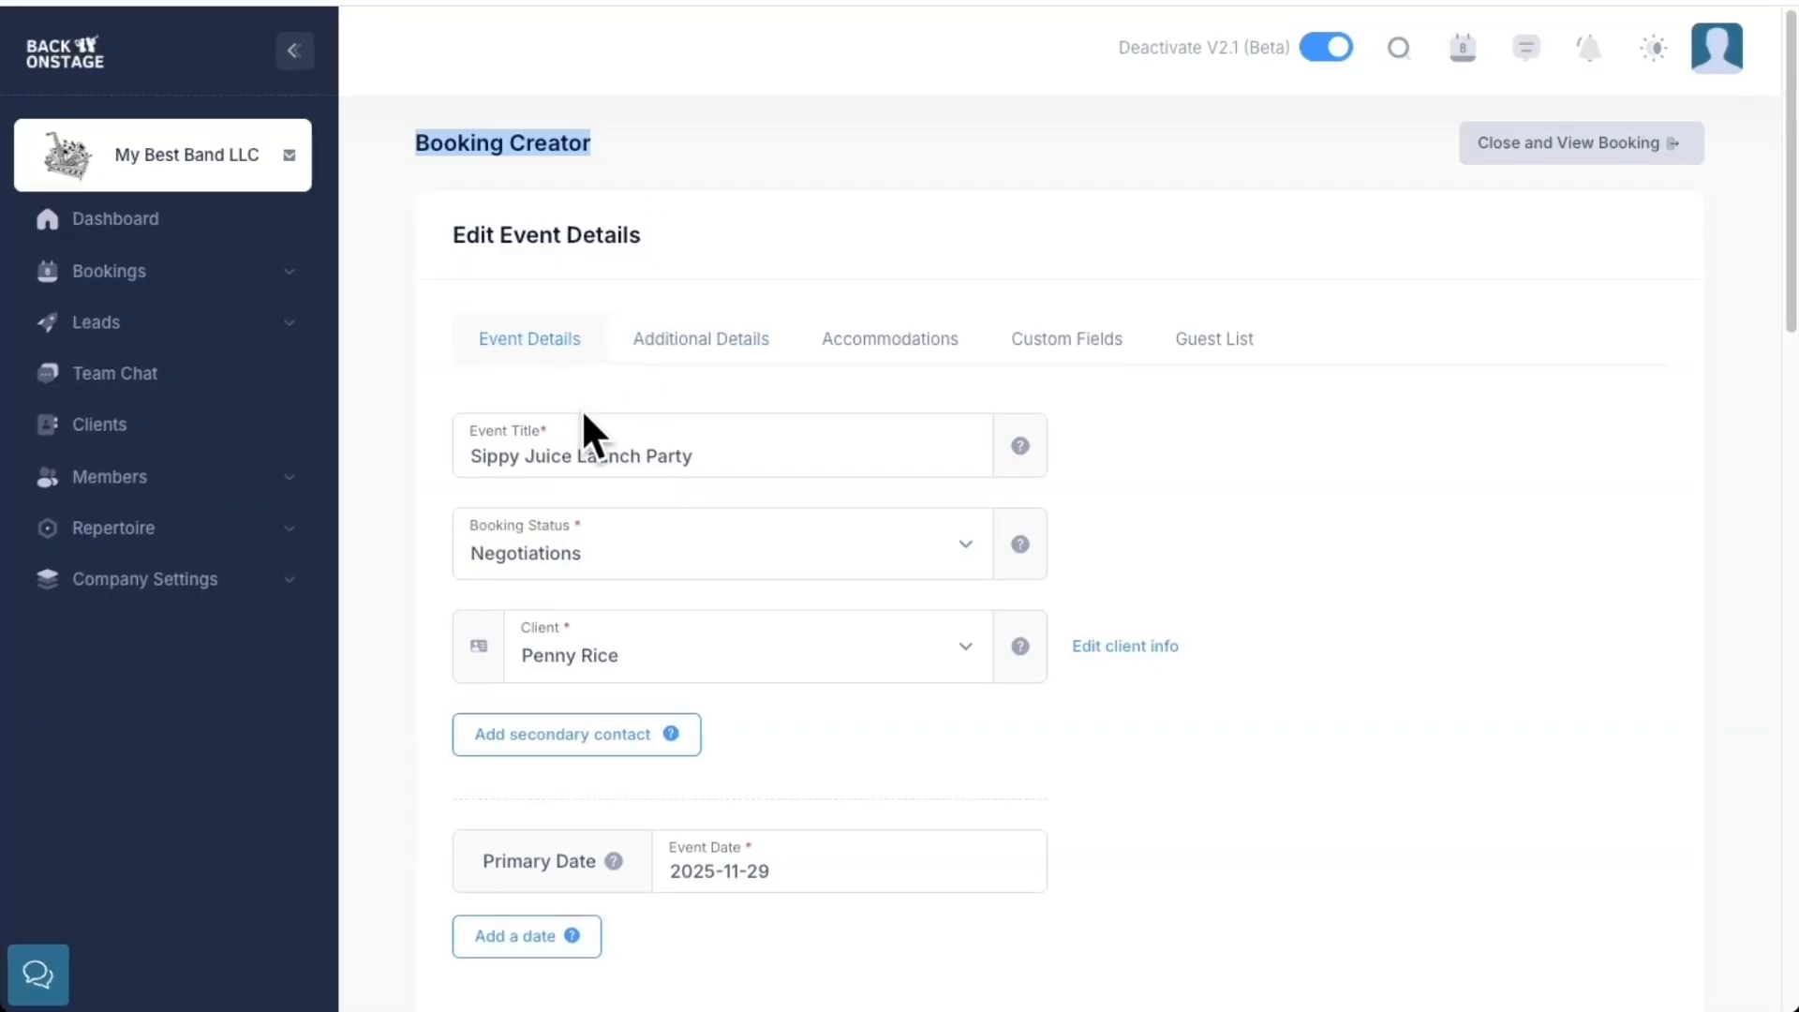
{"action": "scroll", "coordinate": [742, 497], "scroll_direction": "down", "scroll_amount": 7}
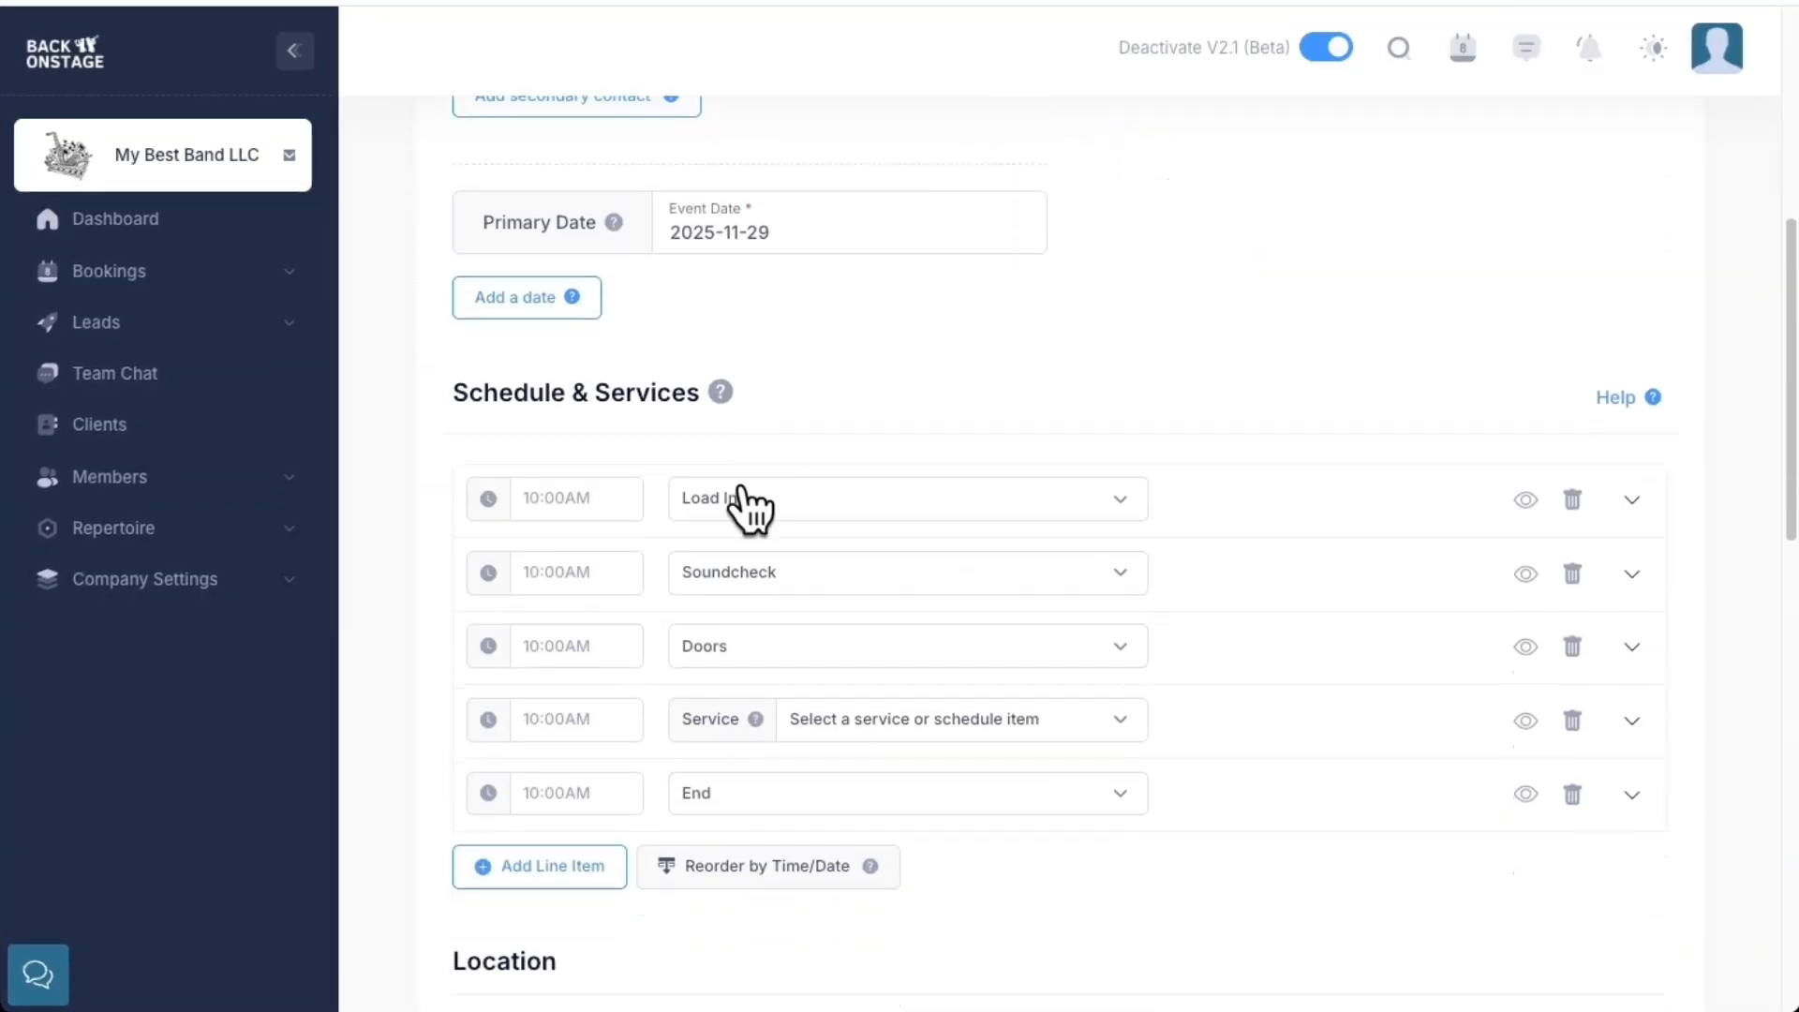
{"action": "scroll", "coordinate": [742, 497], "scroll_direction": "down", "scroll_amount": 7}
{"action": "left_click", "coordinate": [605, 375]}
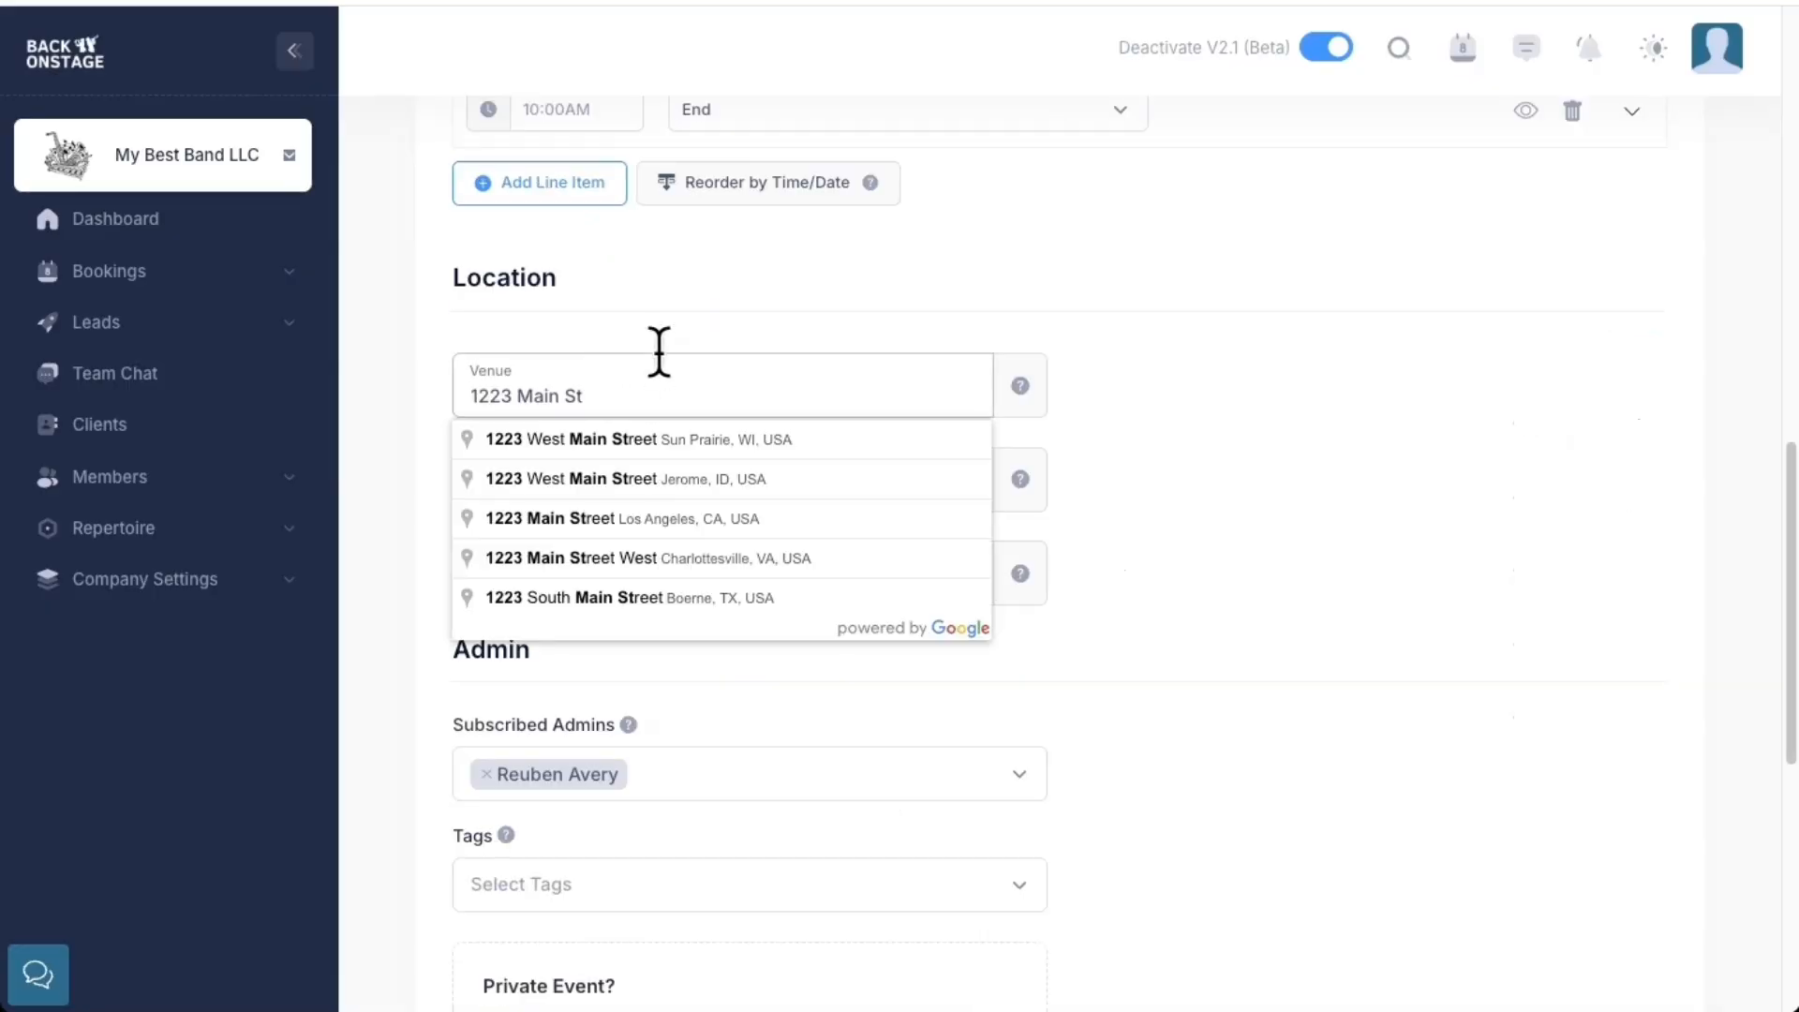
{"action": "left_click", "coordinate": [745, 442]}
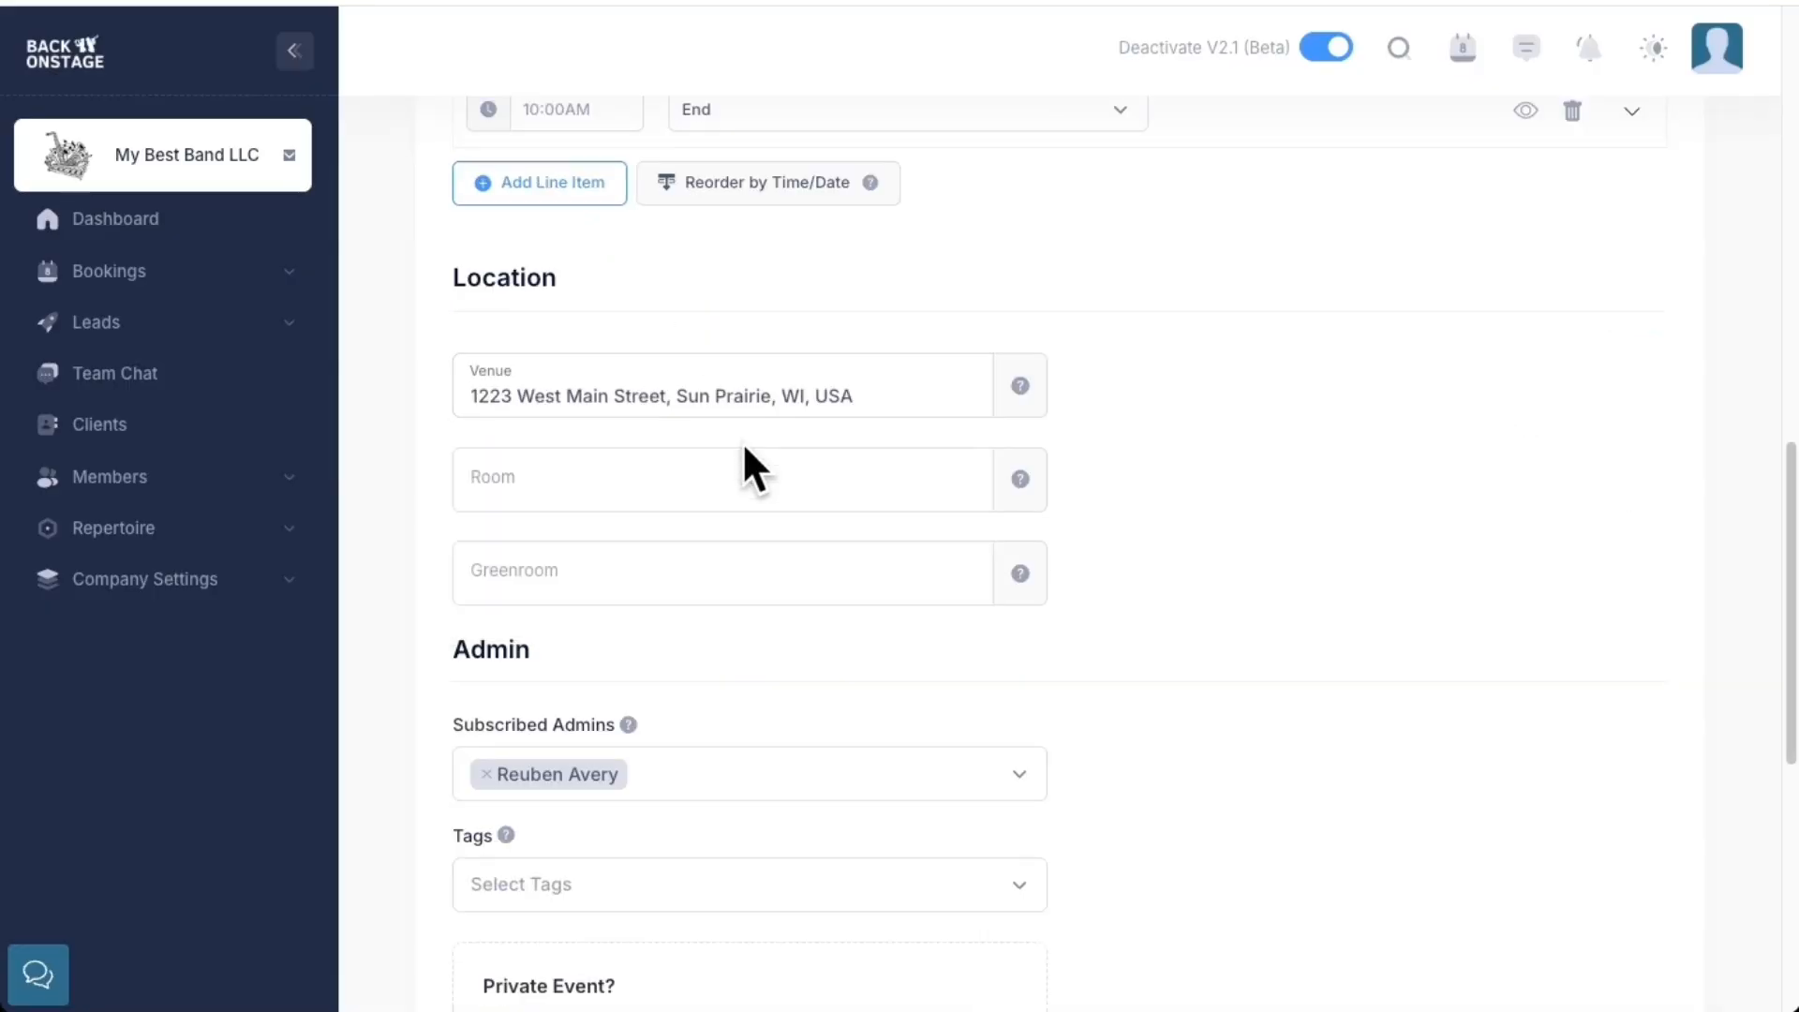
{"action": "scroll", "coordinate": [764, 531], "scroll_direction": "down", "scroll_amount": 3}
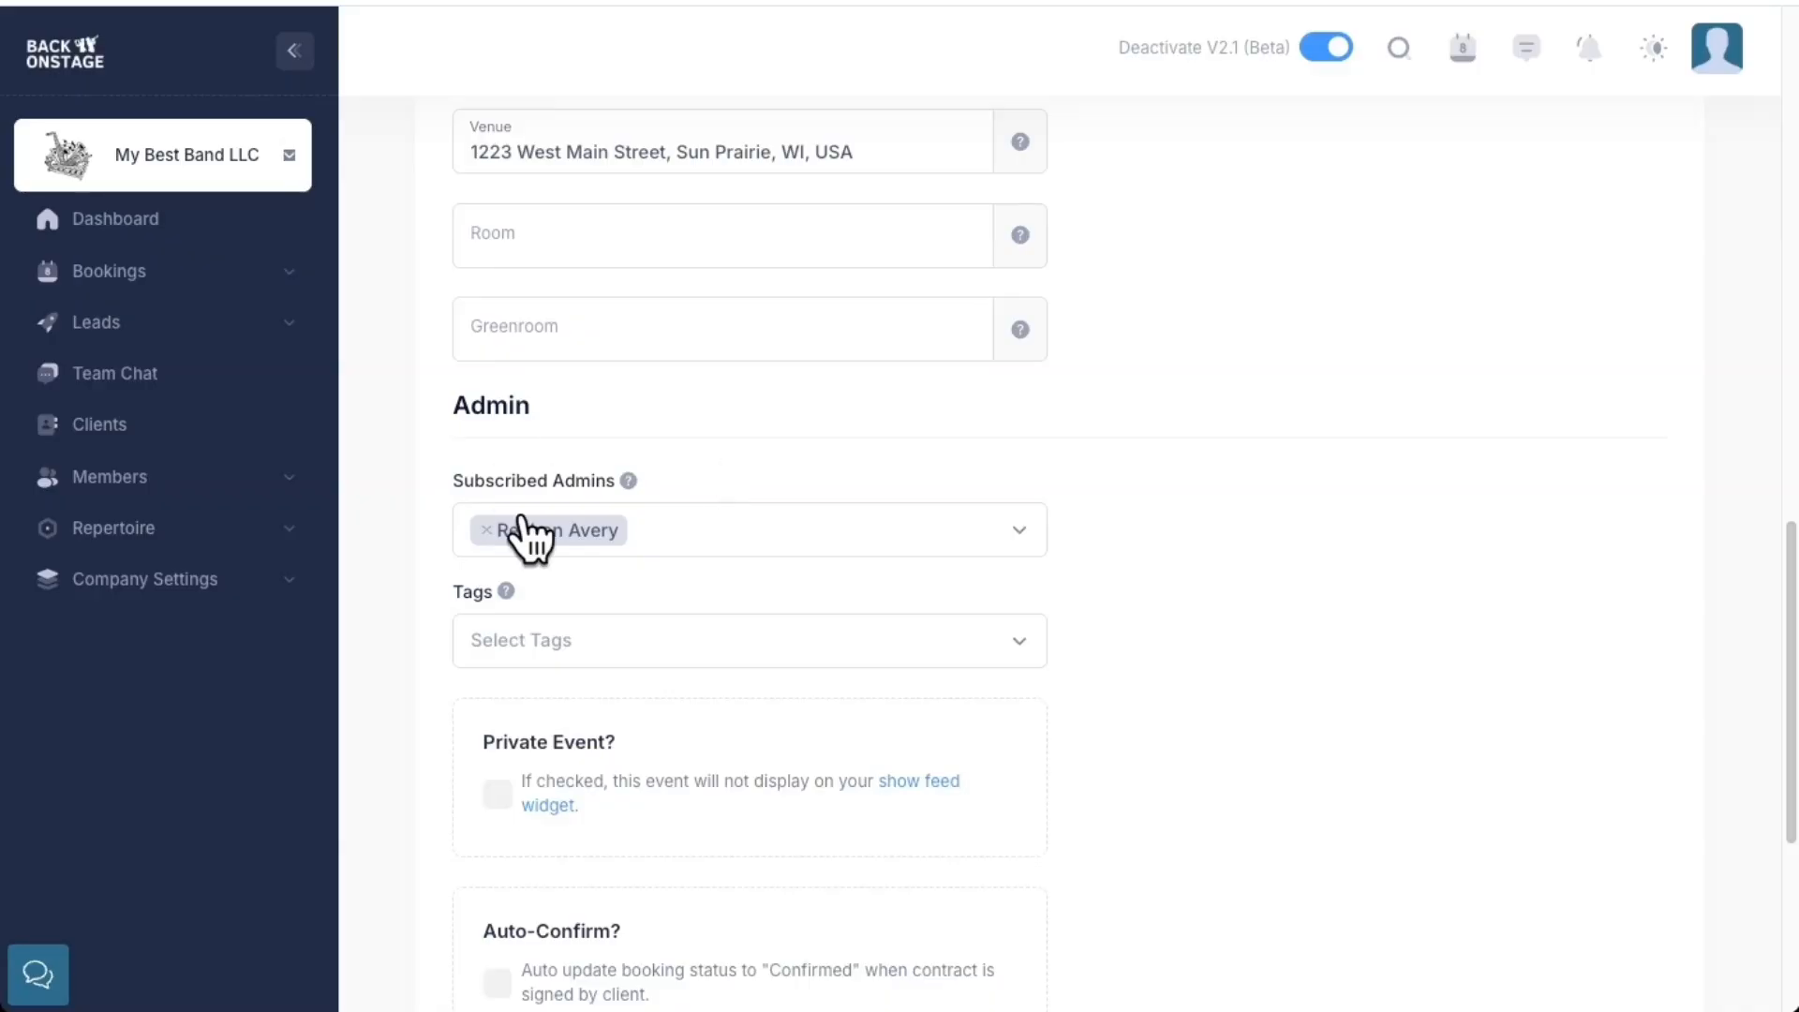
{"action": "scroll", "coordinate": [683, 711], "scroll_direction": "up", "scroll_amount": 15}
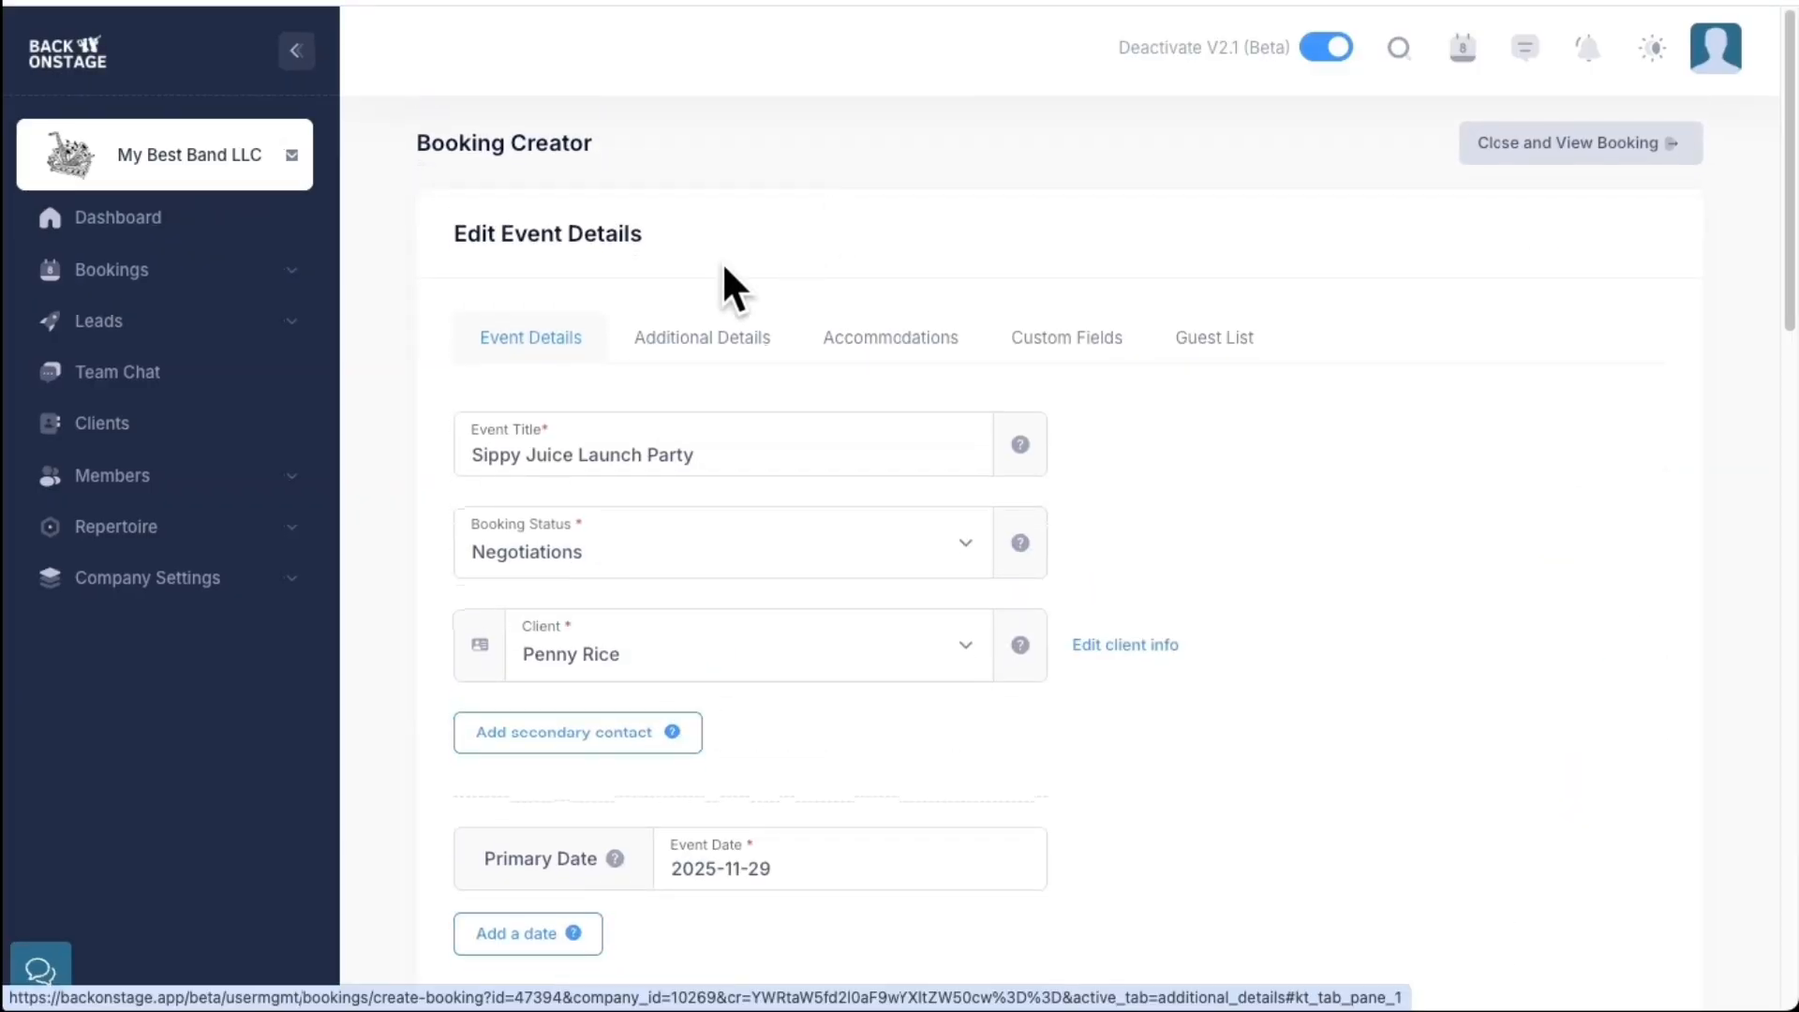
Fill the booking's additional details, then move through Accommodations to Custom Fields
{"action": "left_click", "coordinate": [718, 344]}
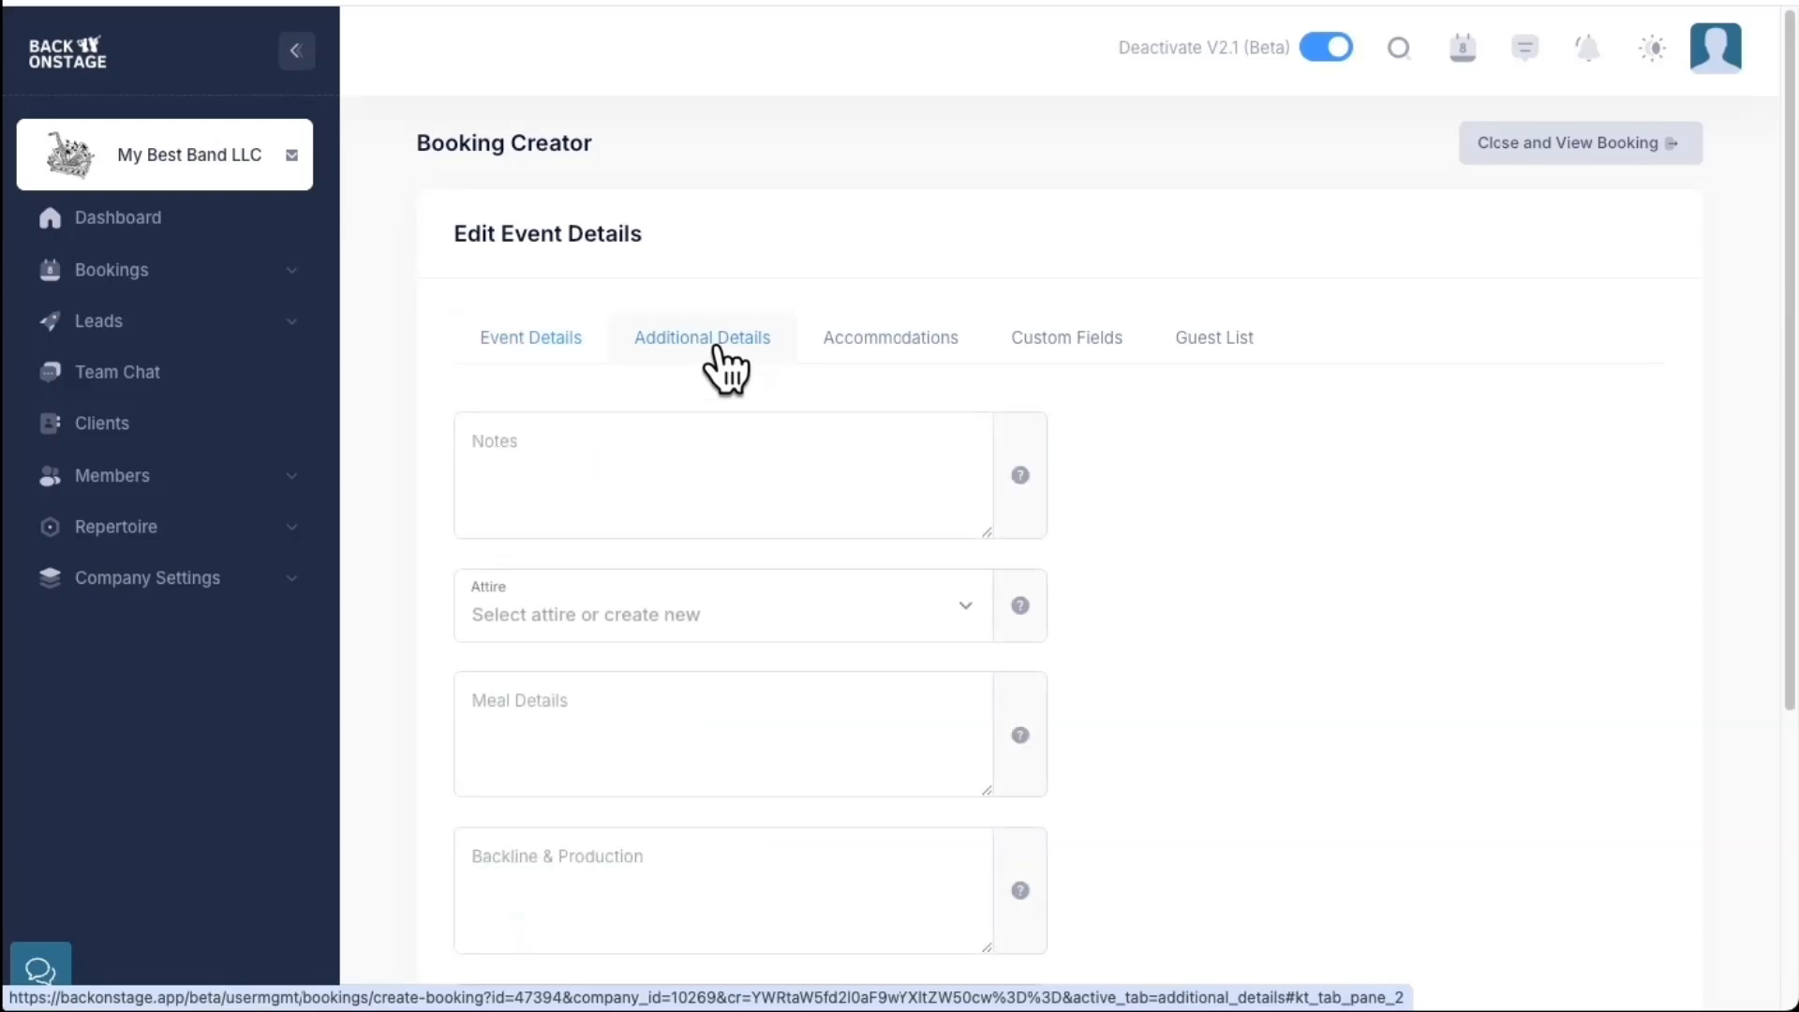
{"action": "scroll", "coordinate": [749, 417], "scroll_direction": "down", "scroll_amount": 2}
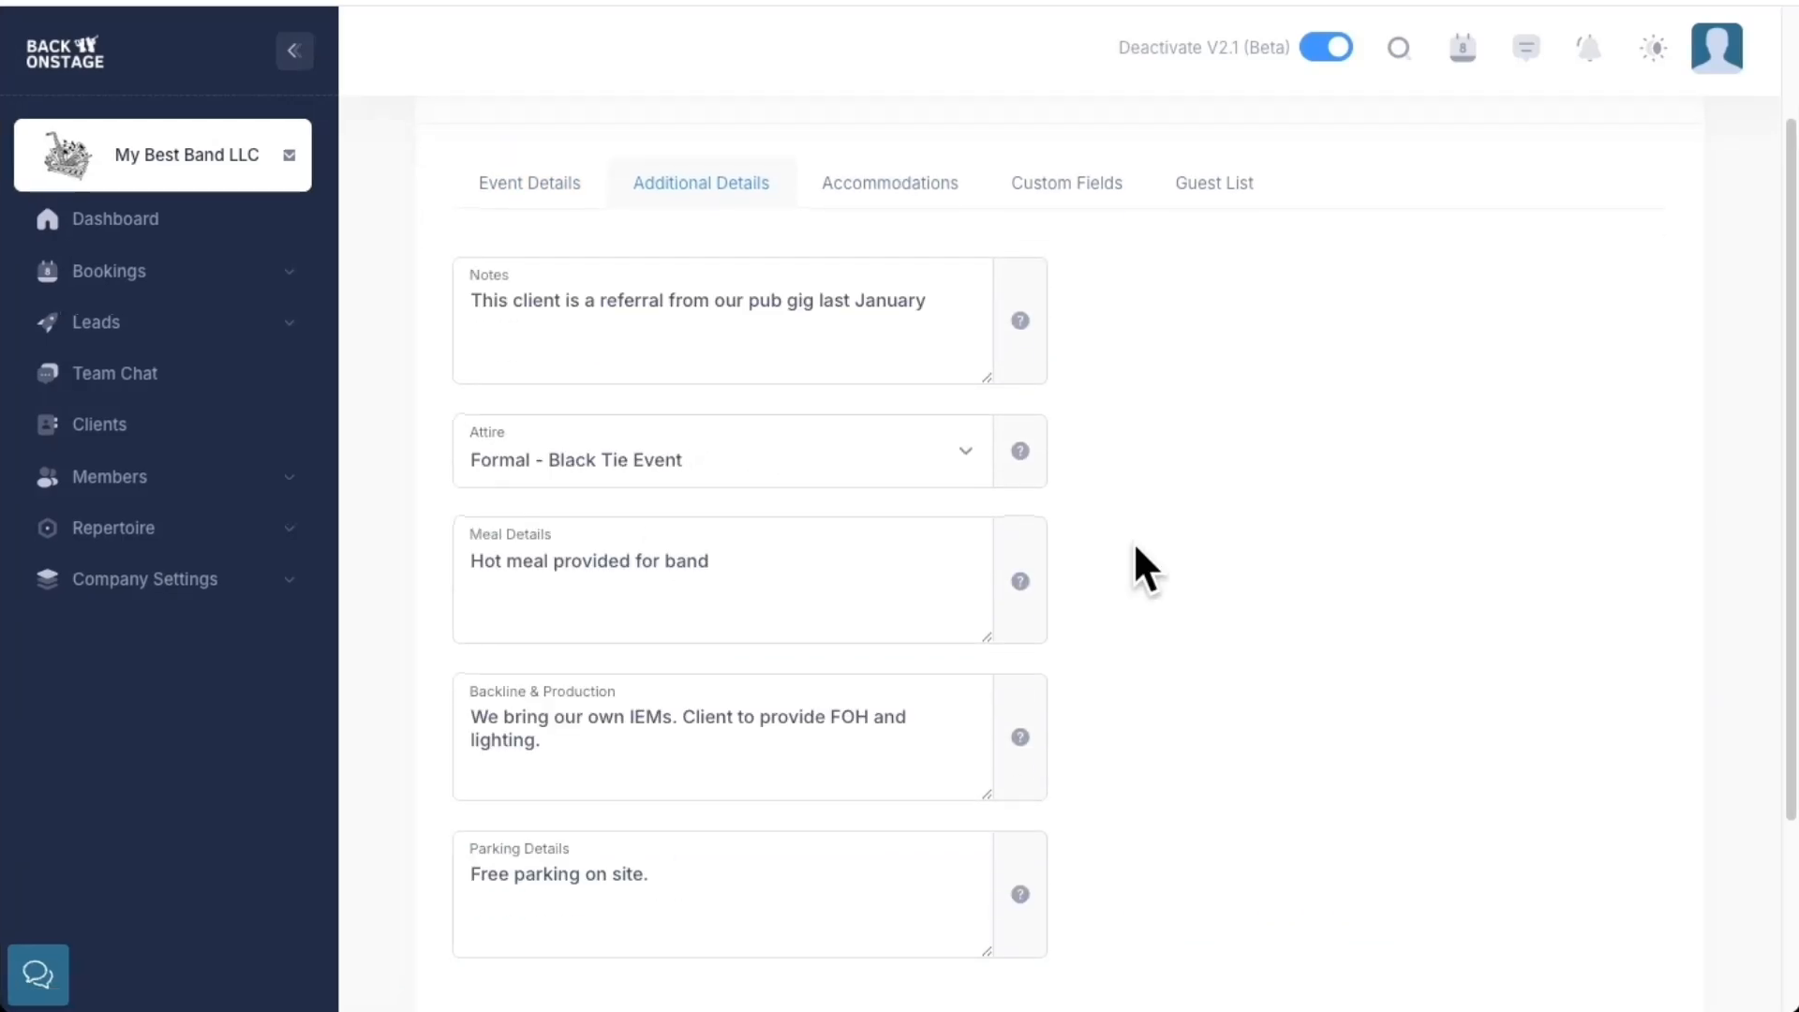
{"action": "left_click", "coordinate": [882, 190]}
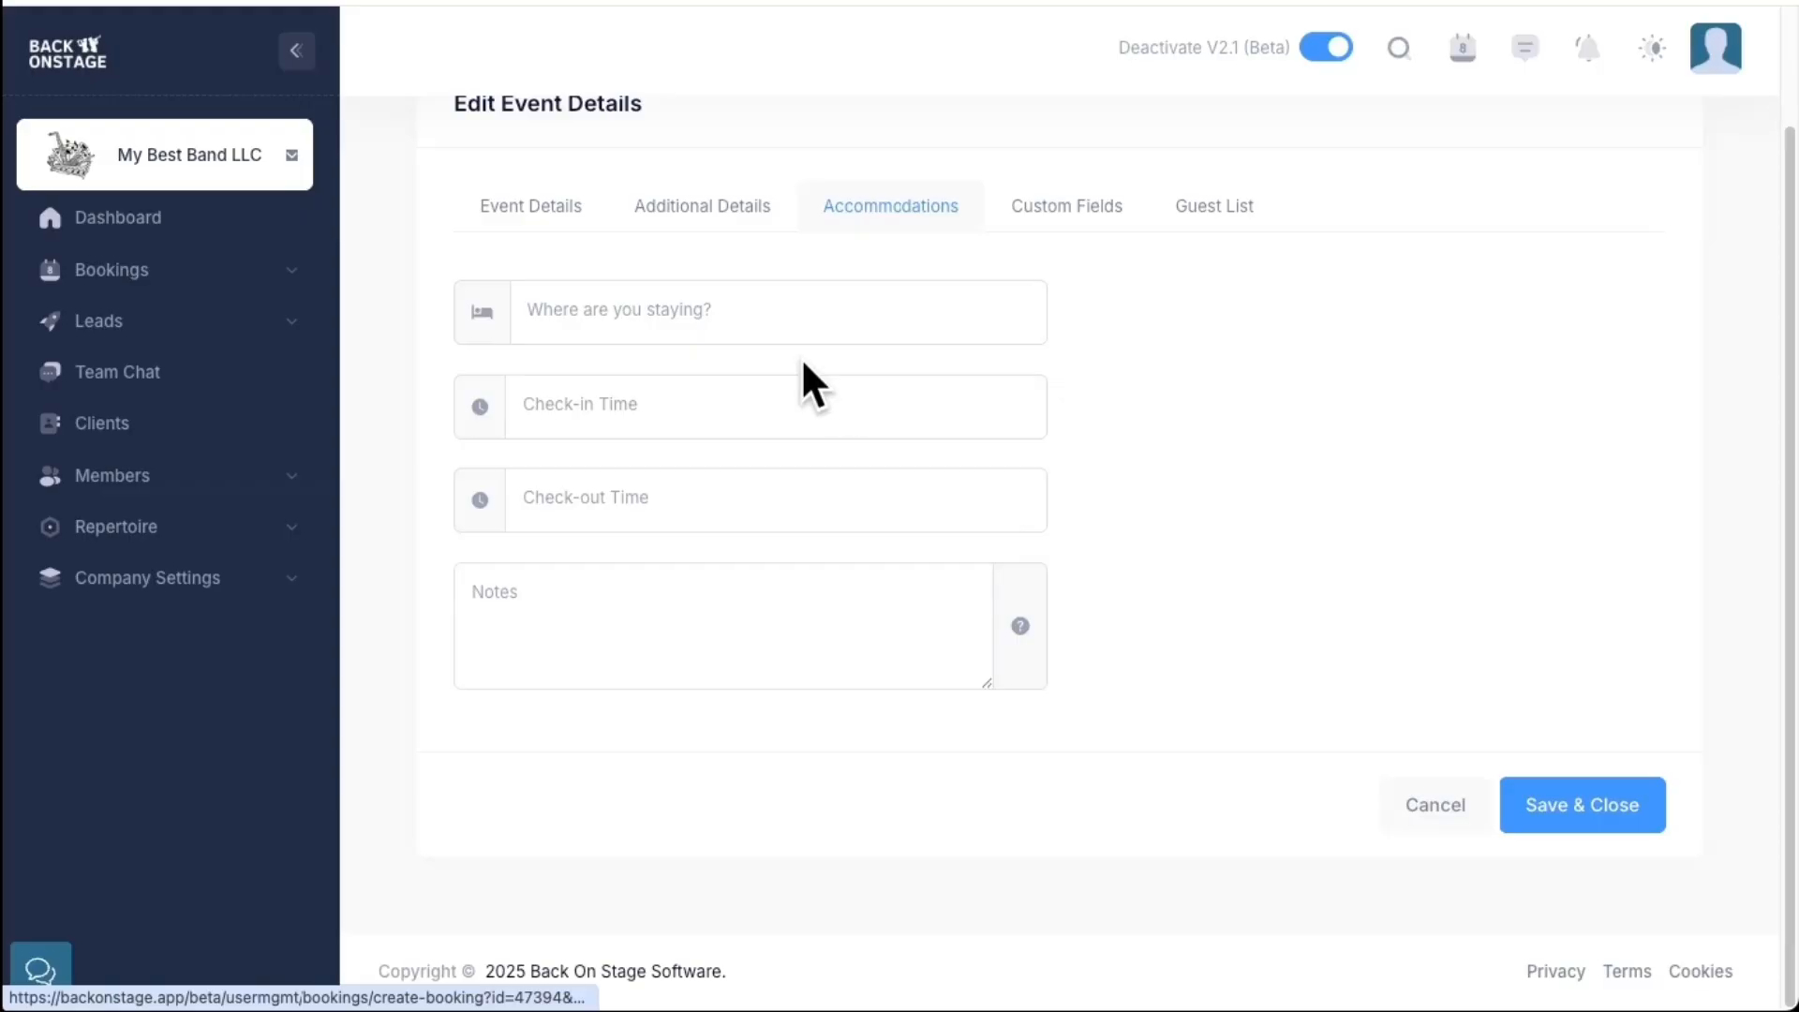
{"action": "left_click", "coordinate": [1056, 226]}
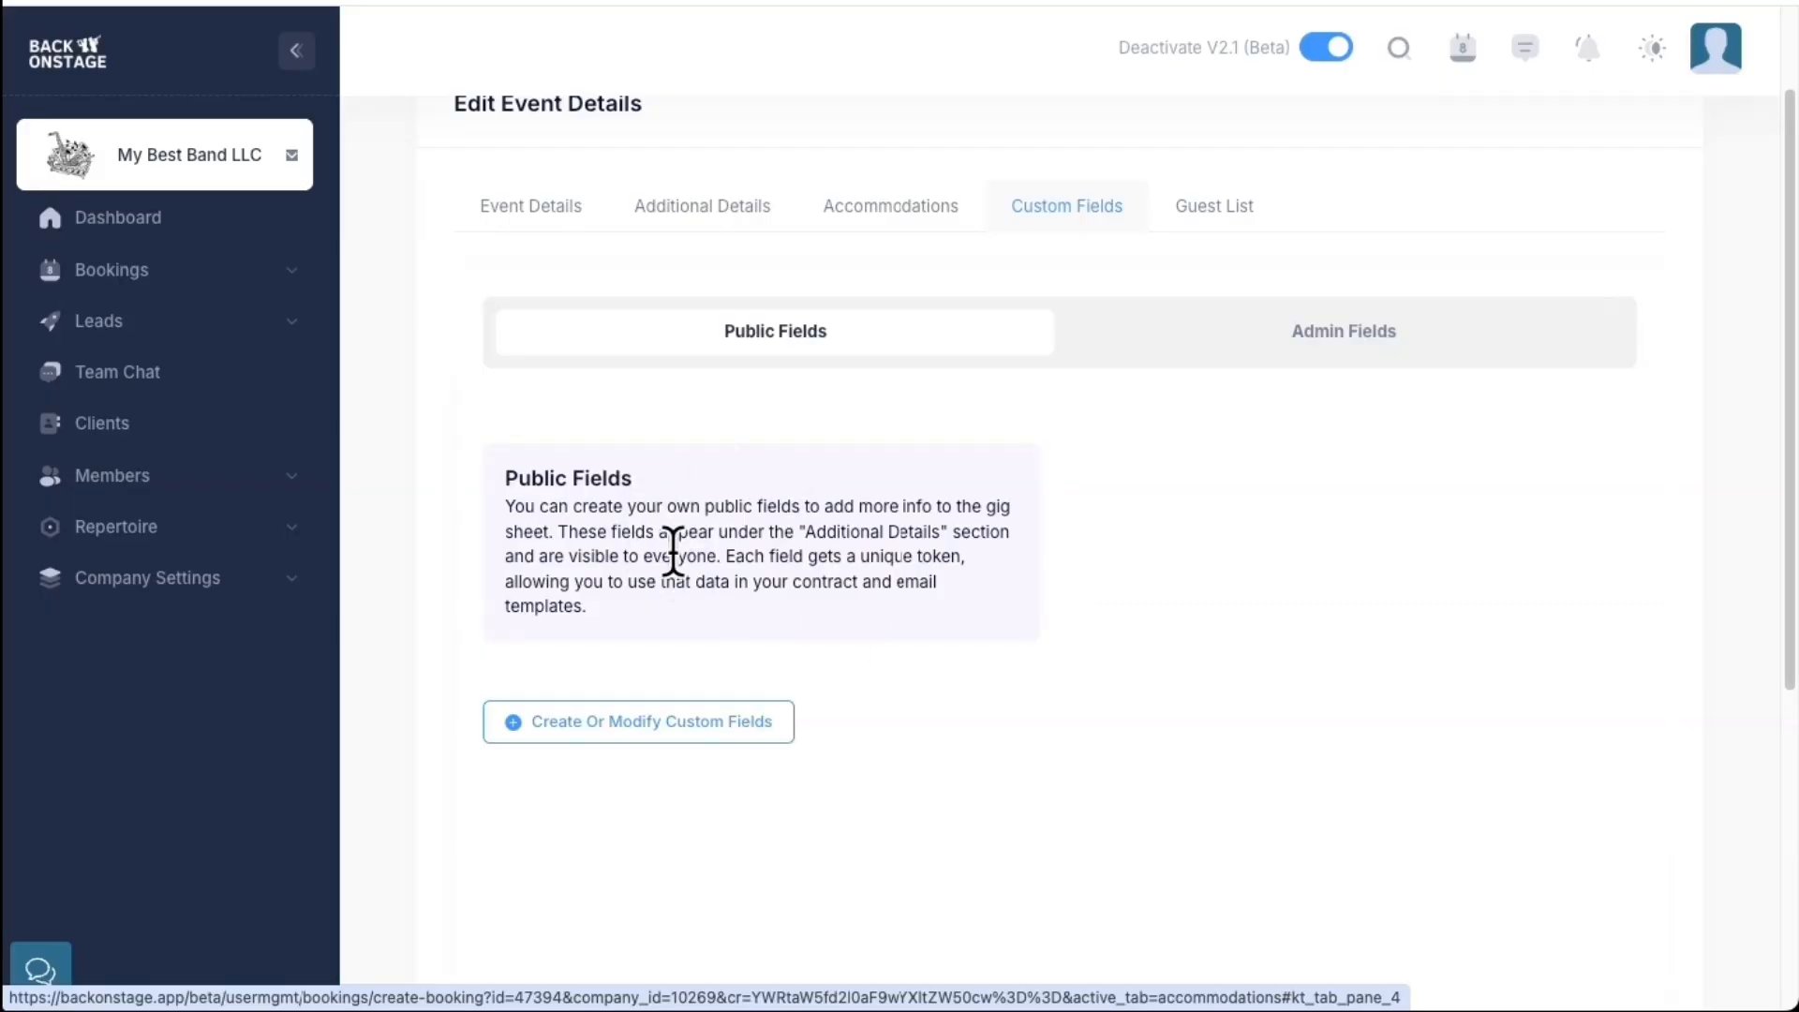
Check the admin and public custom fields, then open the public field editor
{"action": "left_click", "coordinate": [1285, 337]}
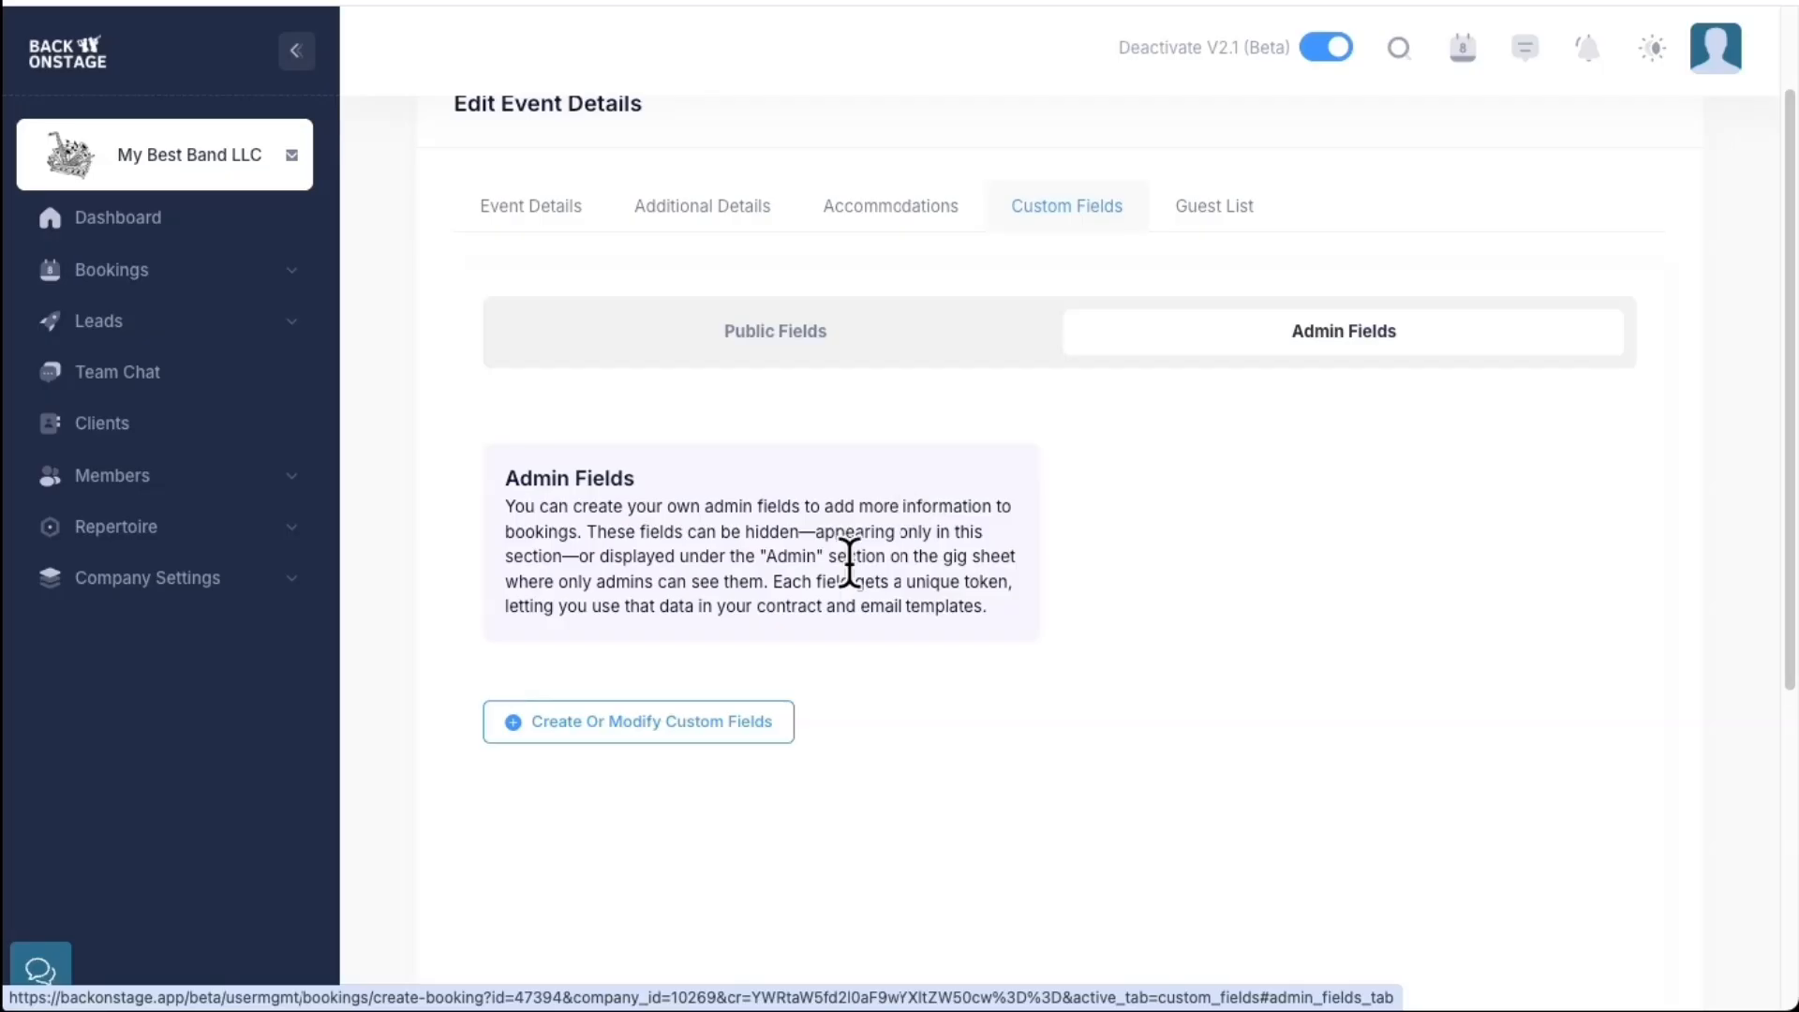
{"action": "left_click", "coordinate": [785, 347]}
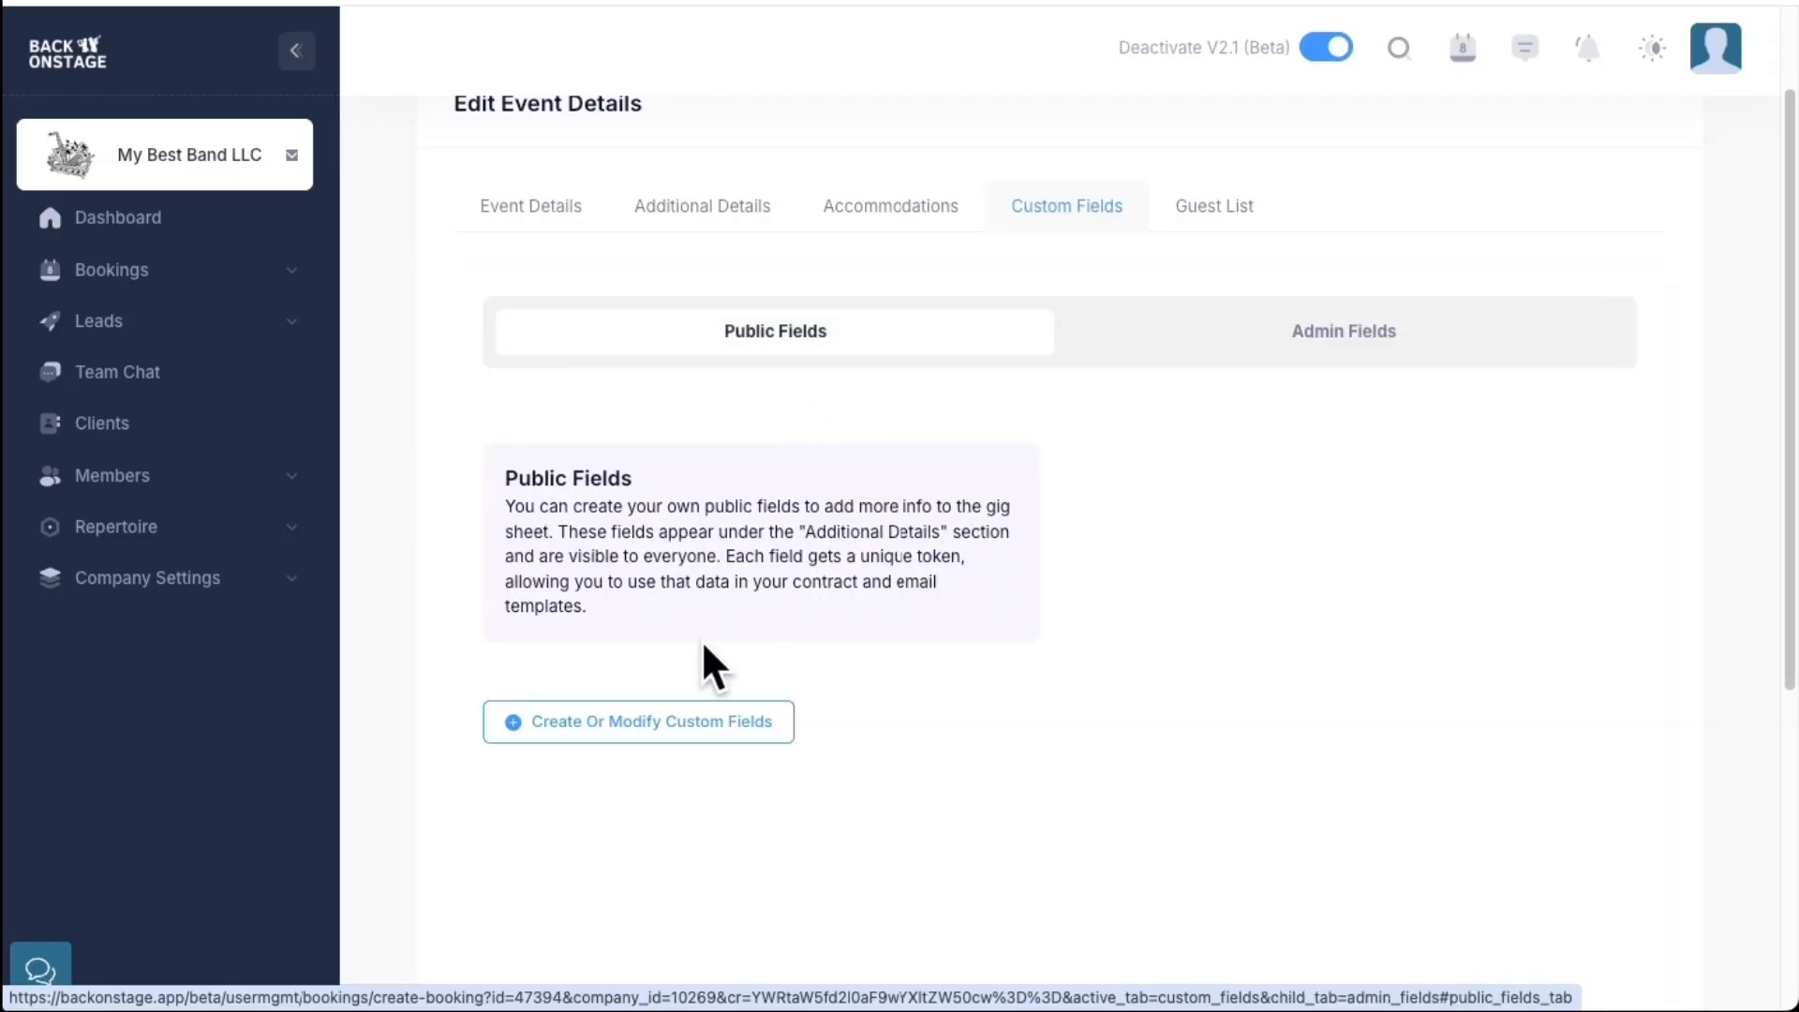
{"action": "left_click", "coordinate": [679, 724]}
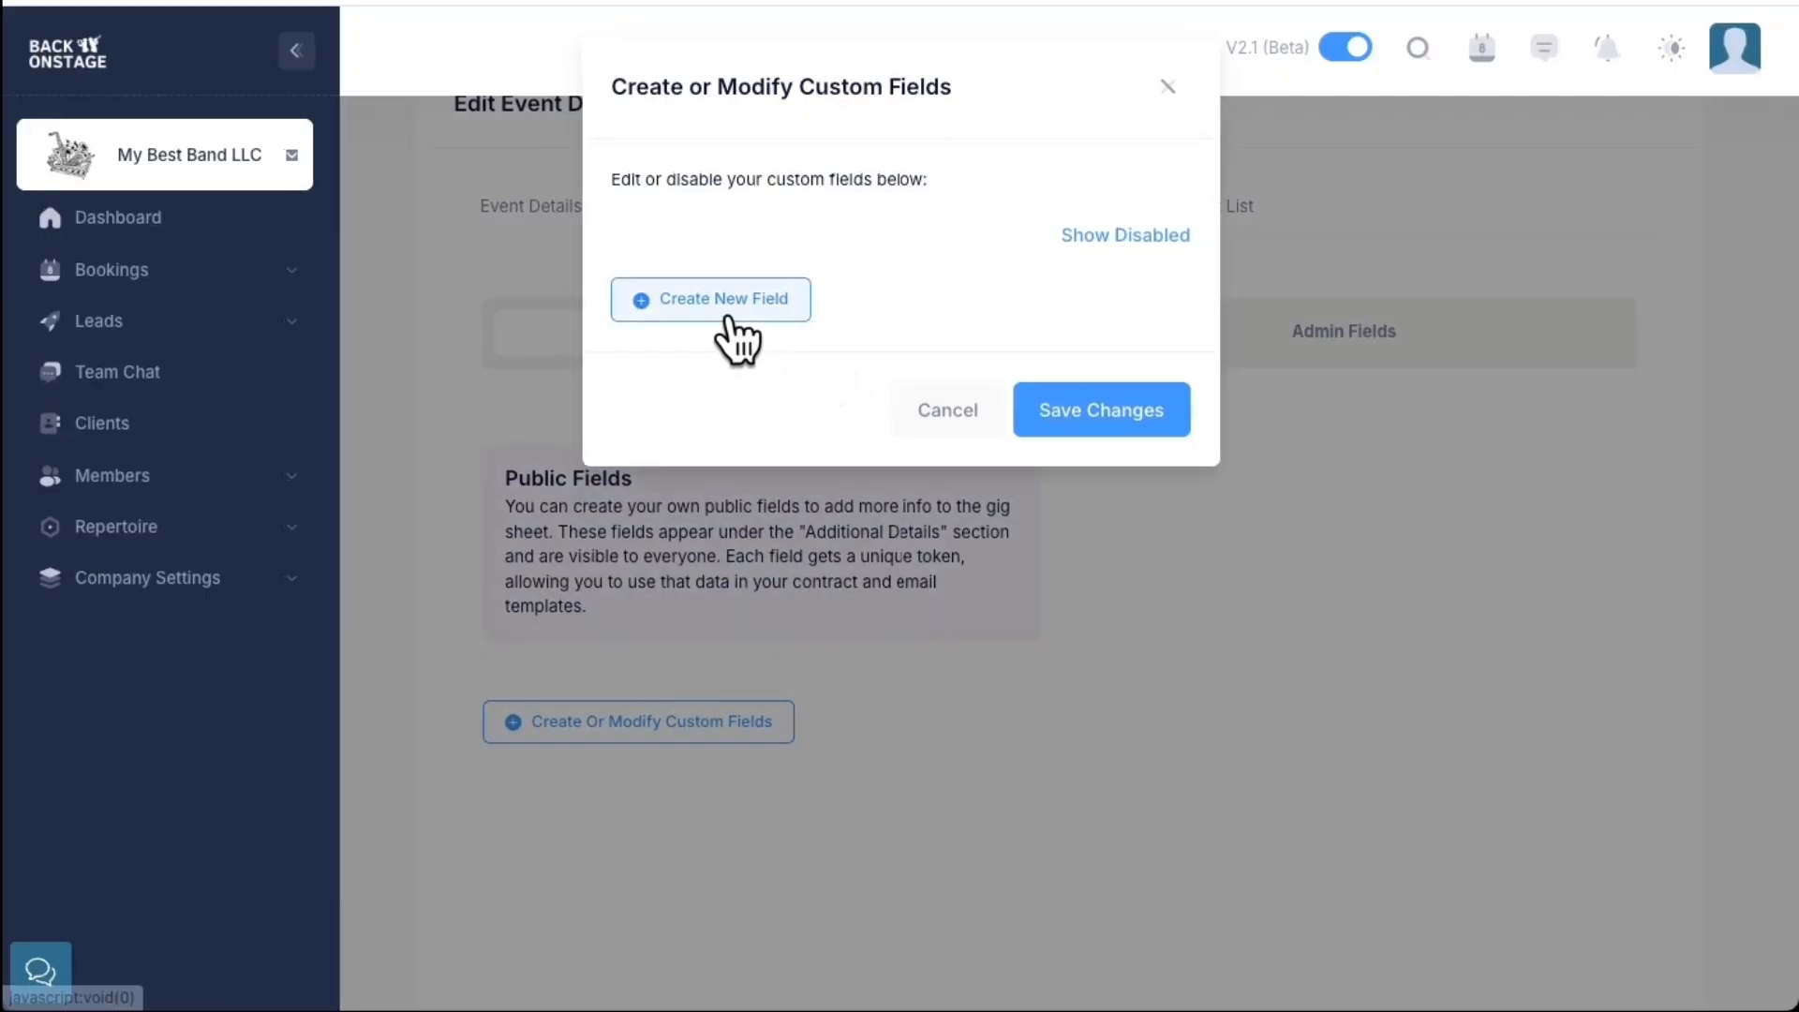
Add a Paragraph field 'Names of Family Members' and save the custom field list
{"action": "left_click", "coordinate": [727, 316]}
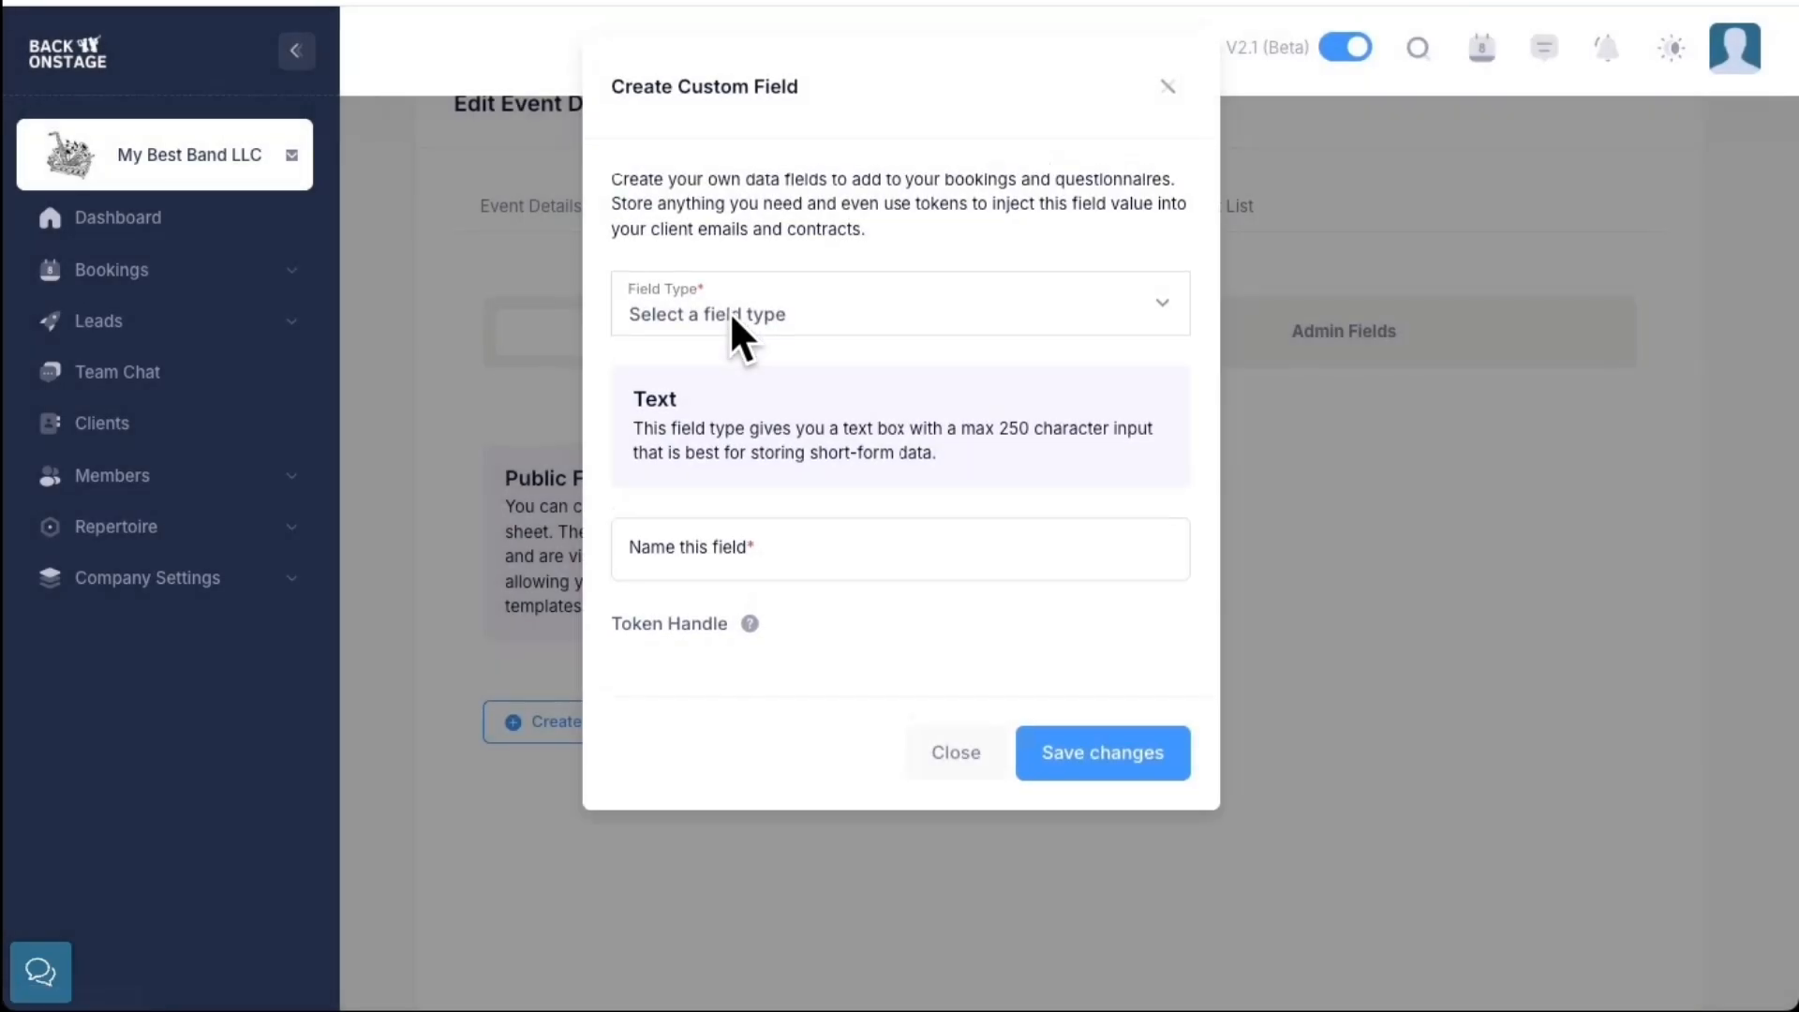
{"action": "left_click", "coordinate": [731, 317]}
{"action": "left_click", "coordinate": [729, 452]}
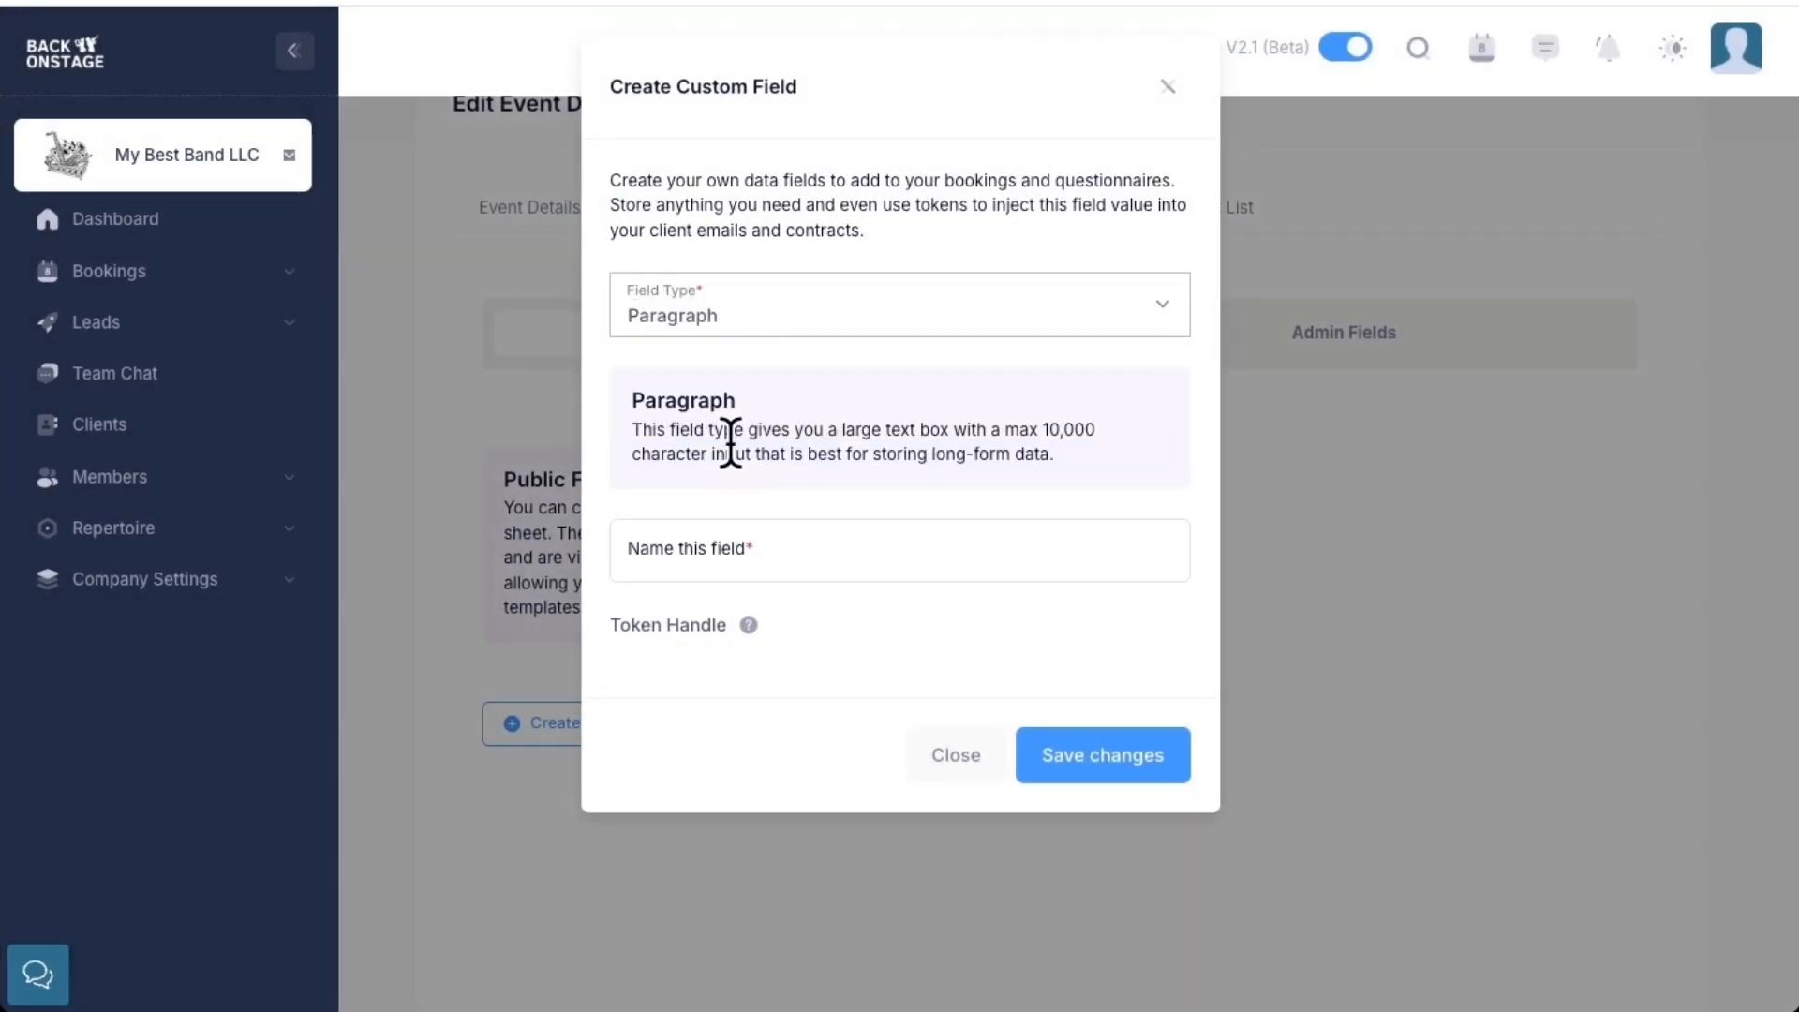
{"action": "left_click", "coordinate": [826, 537]}
{"action": "type", "text": "Names of Family Members"}
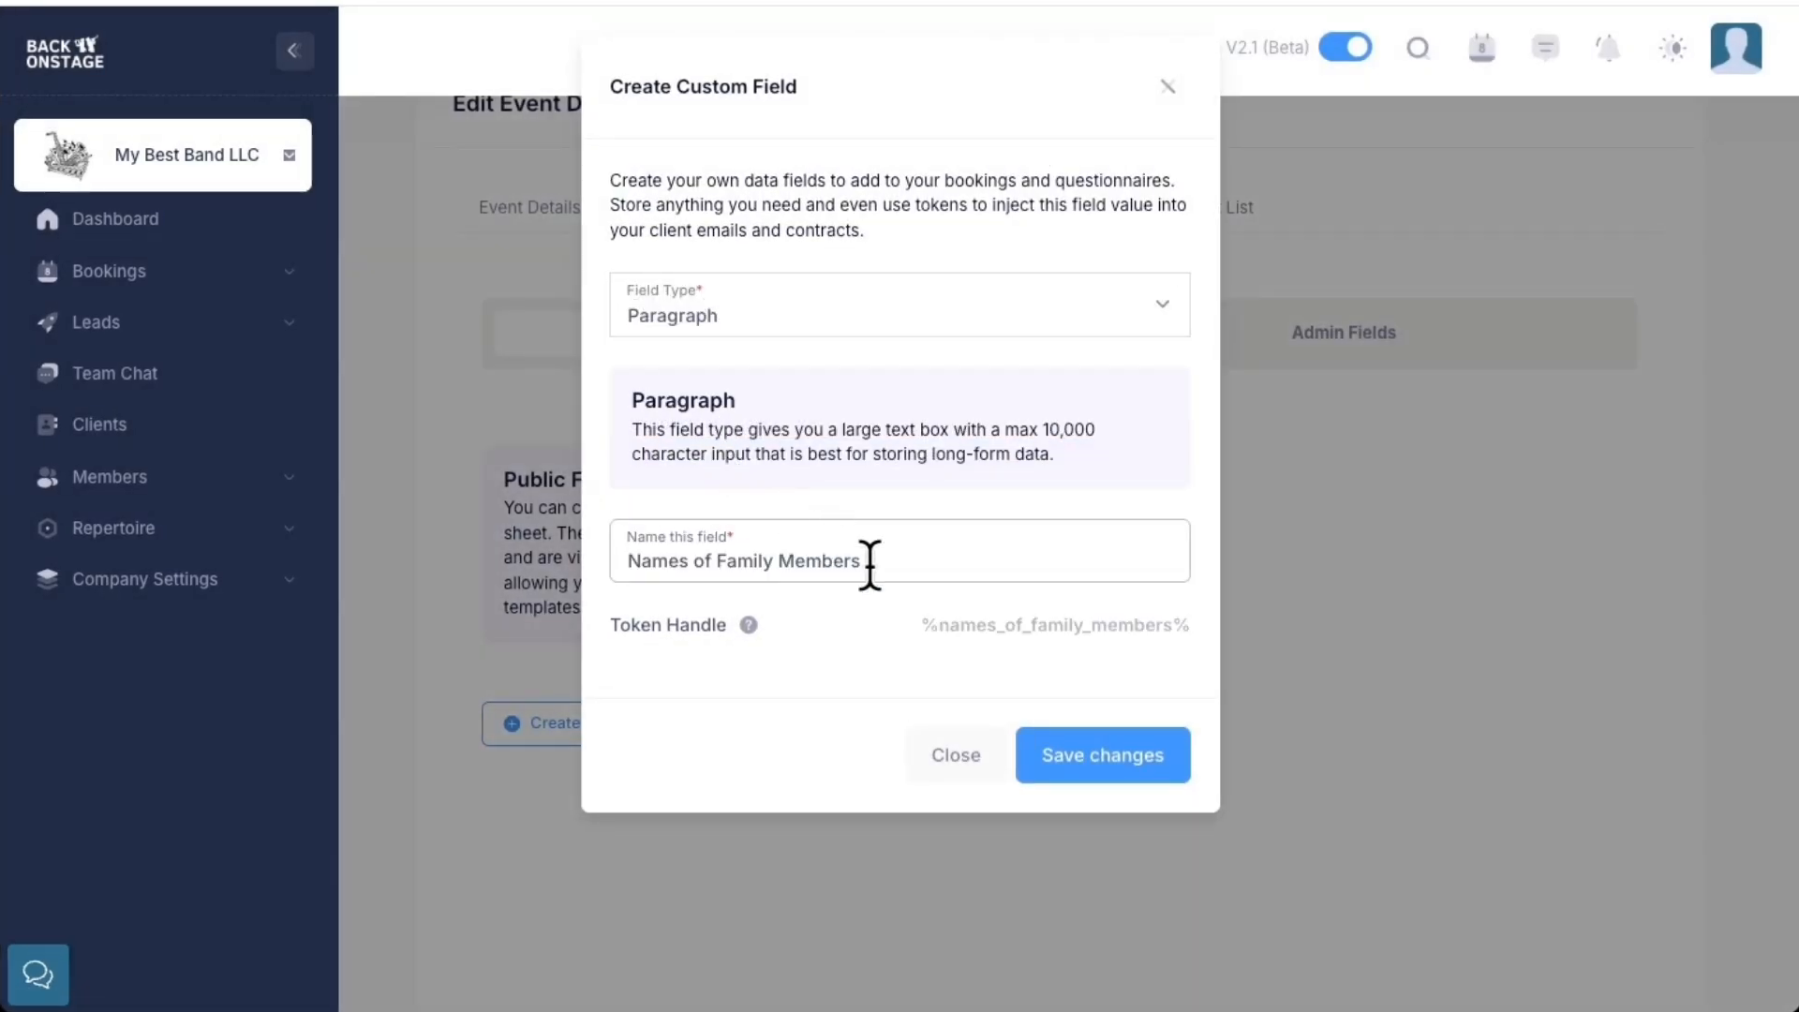
{"action": "left_click", "coordinate": [1115, 750]}
{"action": "left_click", "coordinate": [1077, 486]}
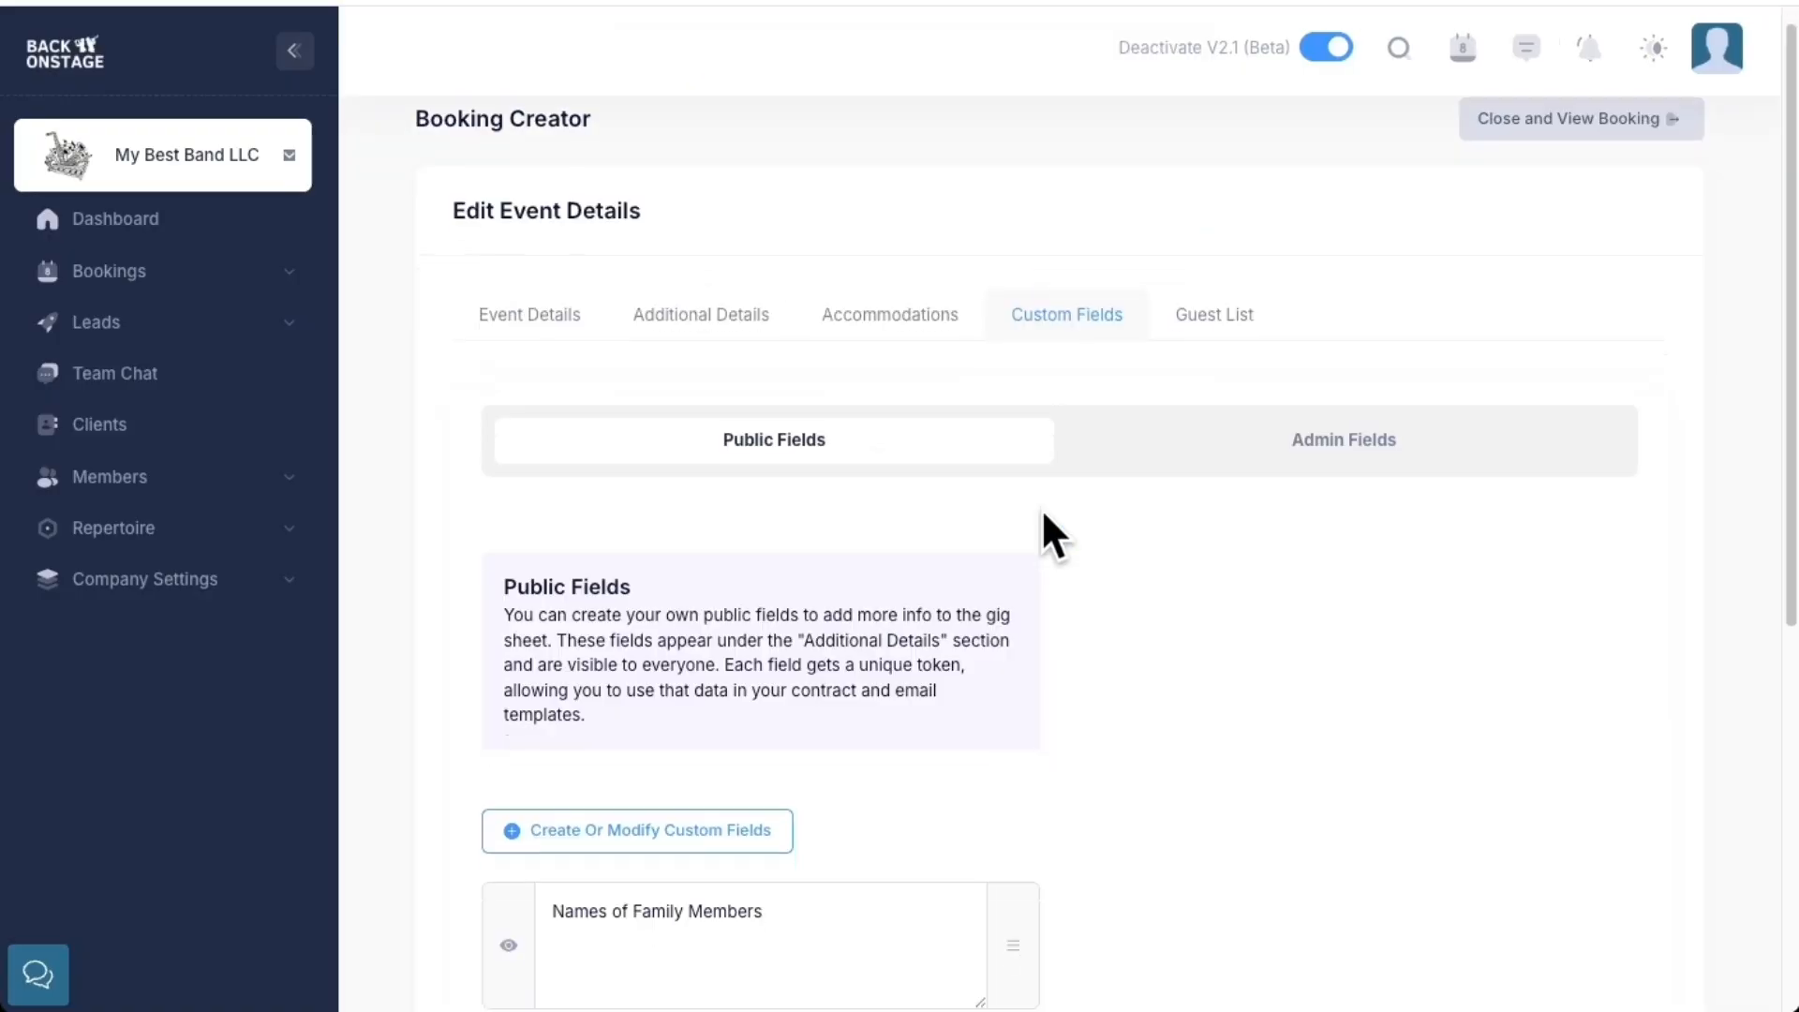
{"action": "scroll", "coordinate": [1042, 507], "scroll_direction": "down", "scroll_amount": 2}
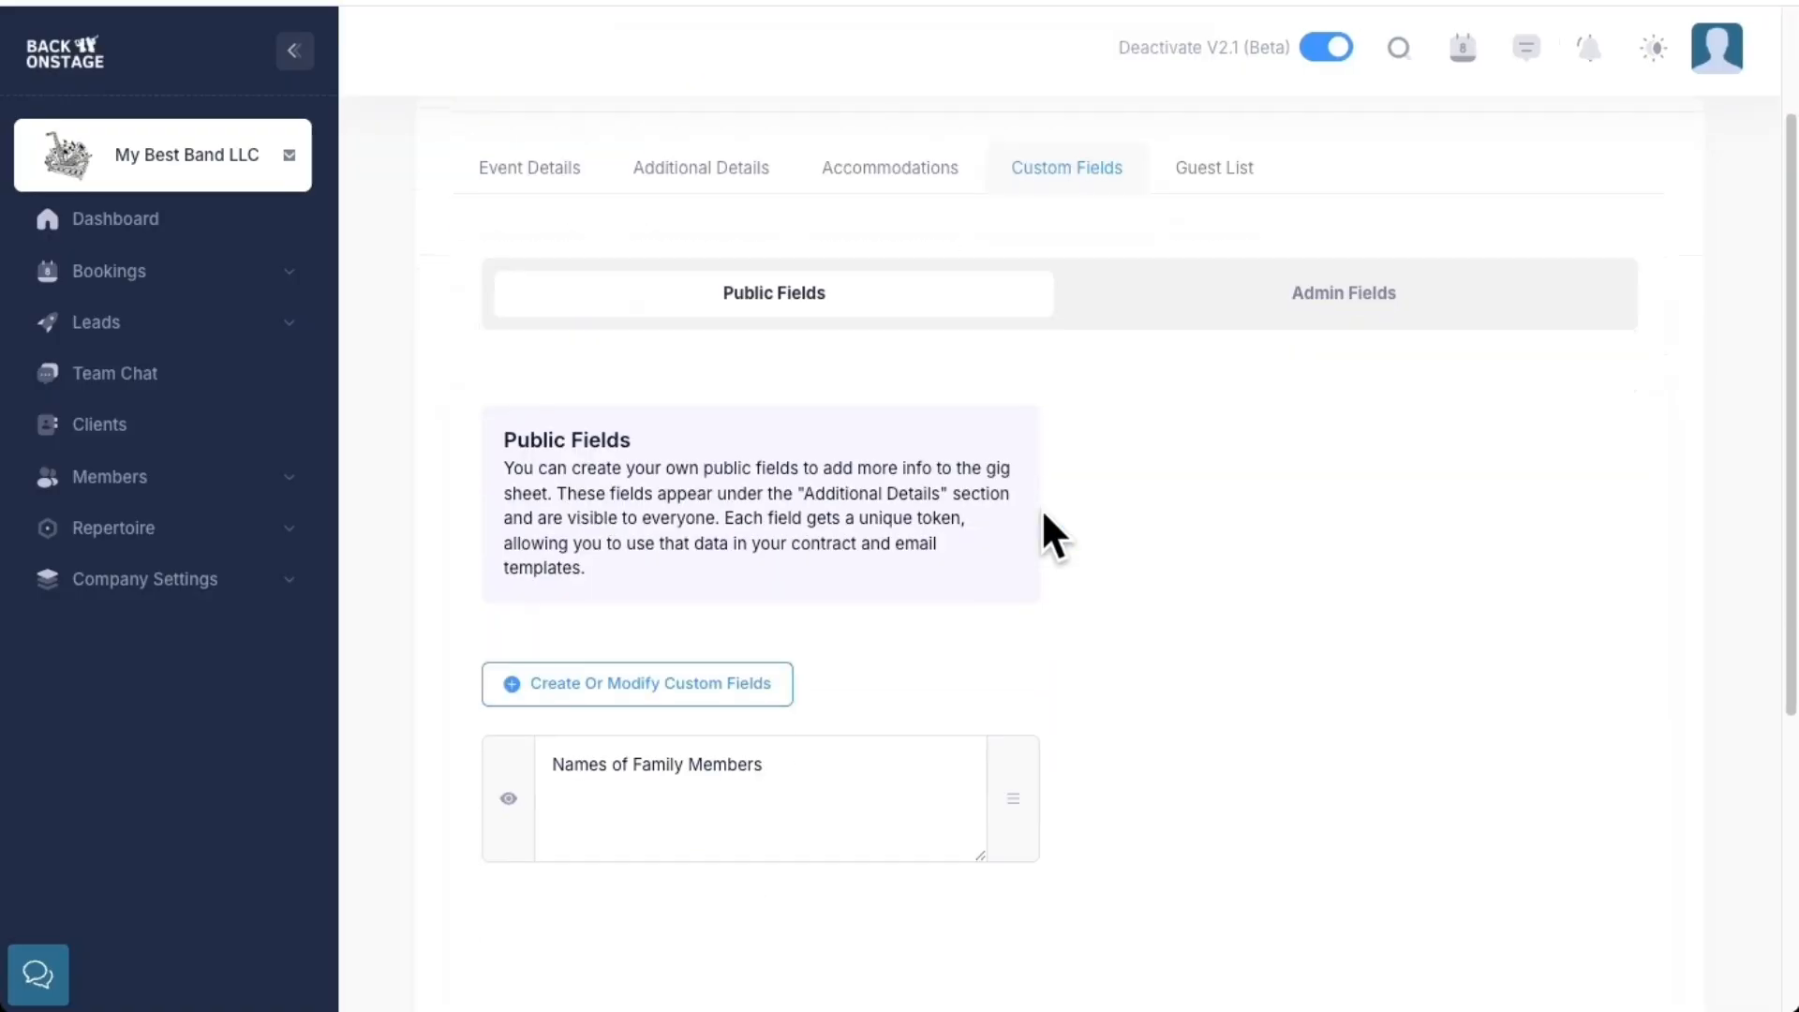
Return to Event Details and scroll down to the Schedule & Services list
{"action": "left_click", "coordinate": [534, 171]}
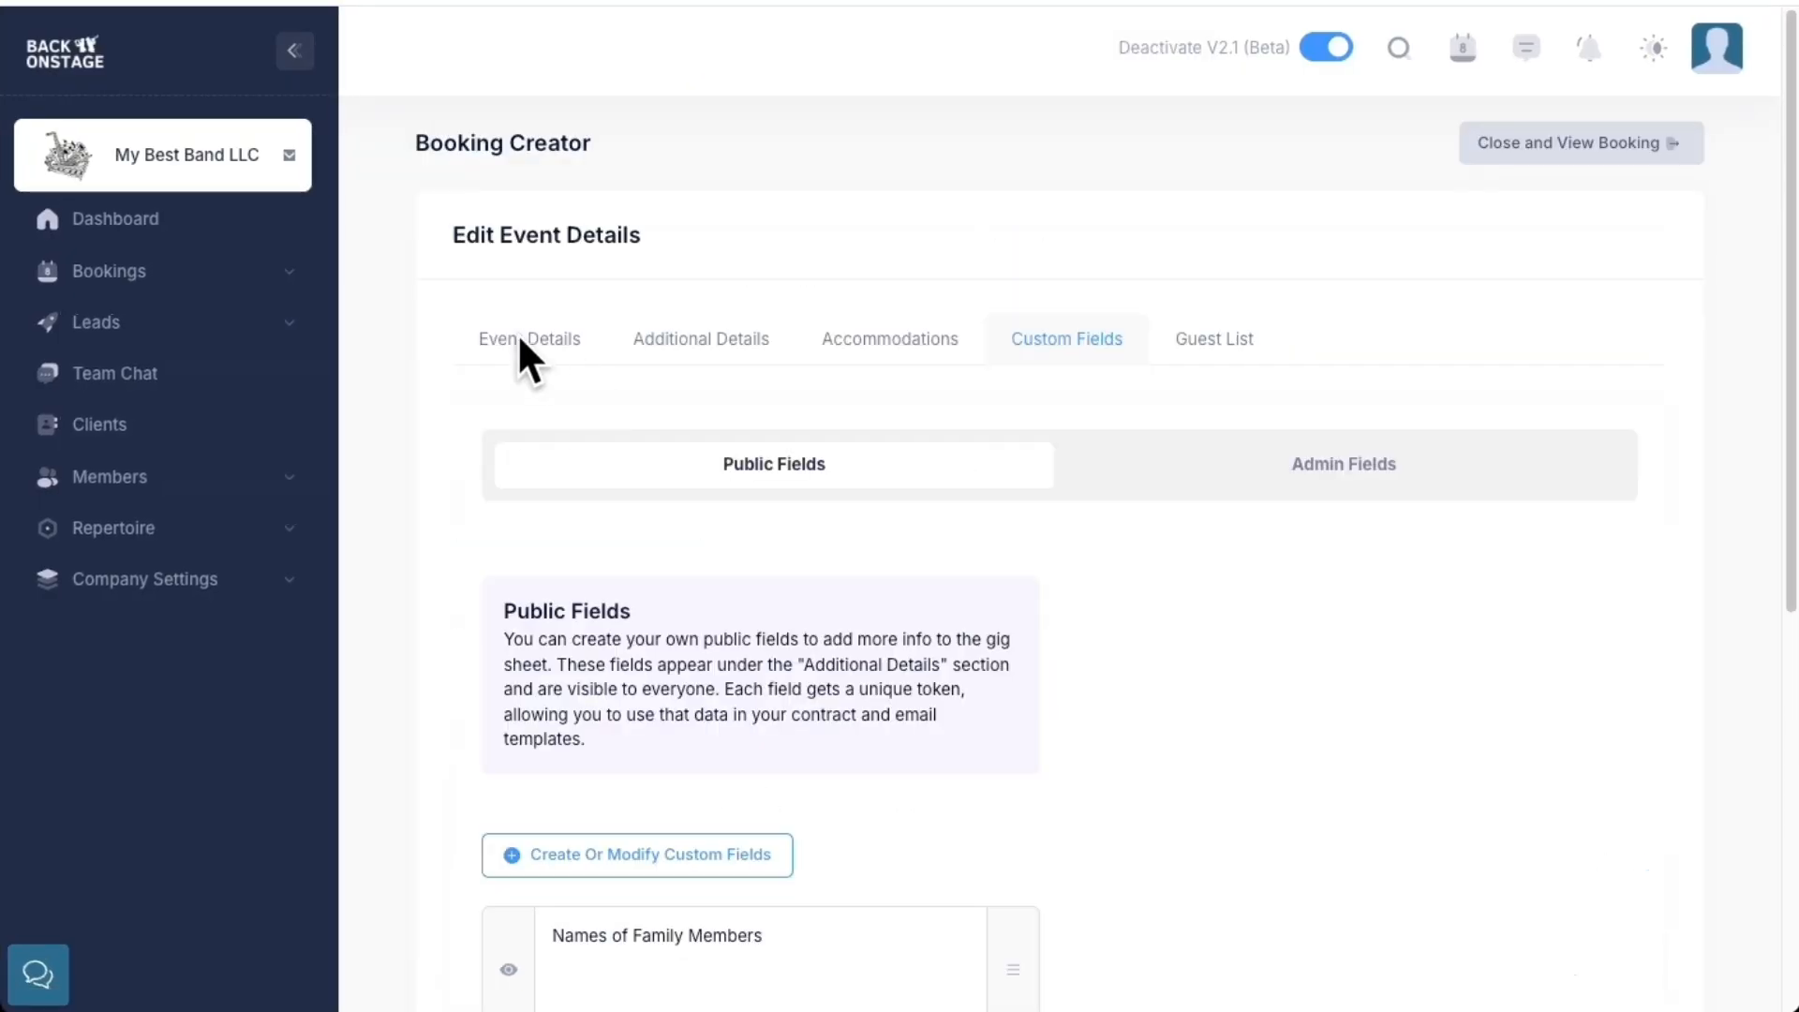
{"action": "left_click", "coordinate": [521, 342]}
{"action": "scroll", "coordinate": [619, 417], "scroll_direction": "down", "scroll_amount": 3}
{"action": "scroll", "coordinate": [618, 401], "scroll_direction": "down", "scroll_amount": 4}
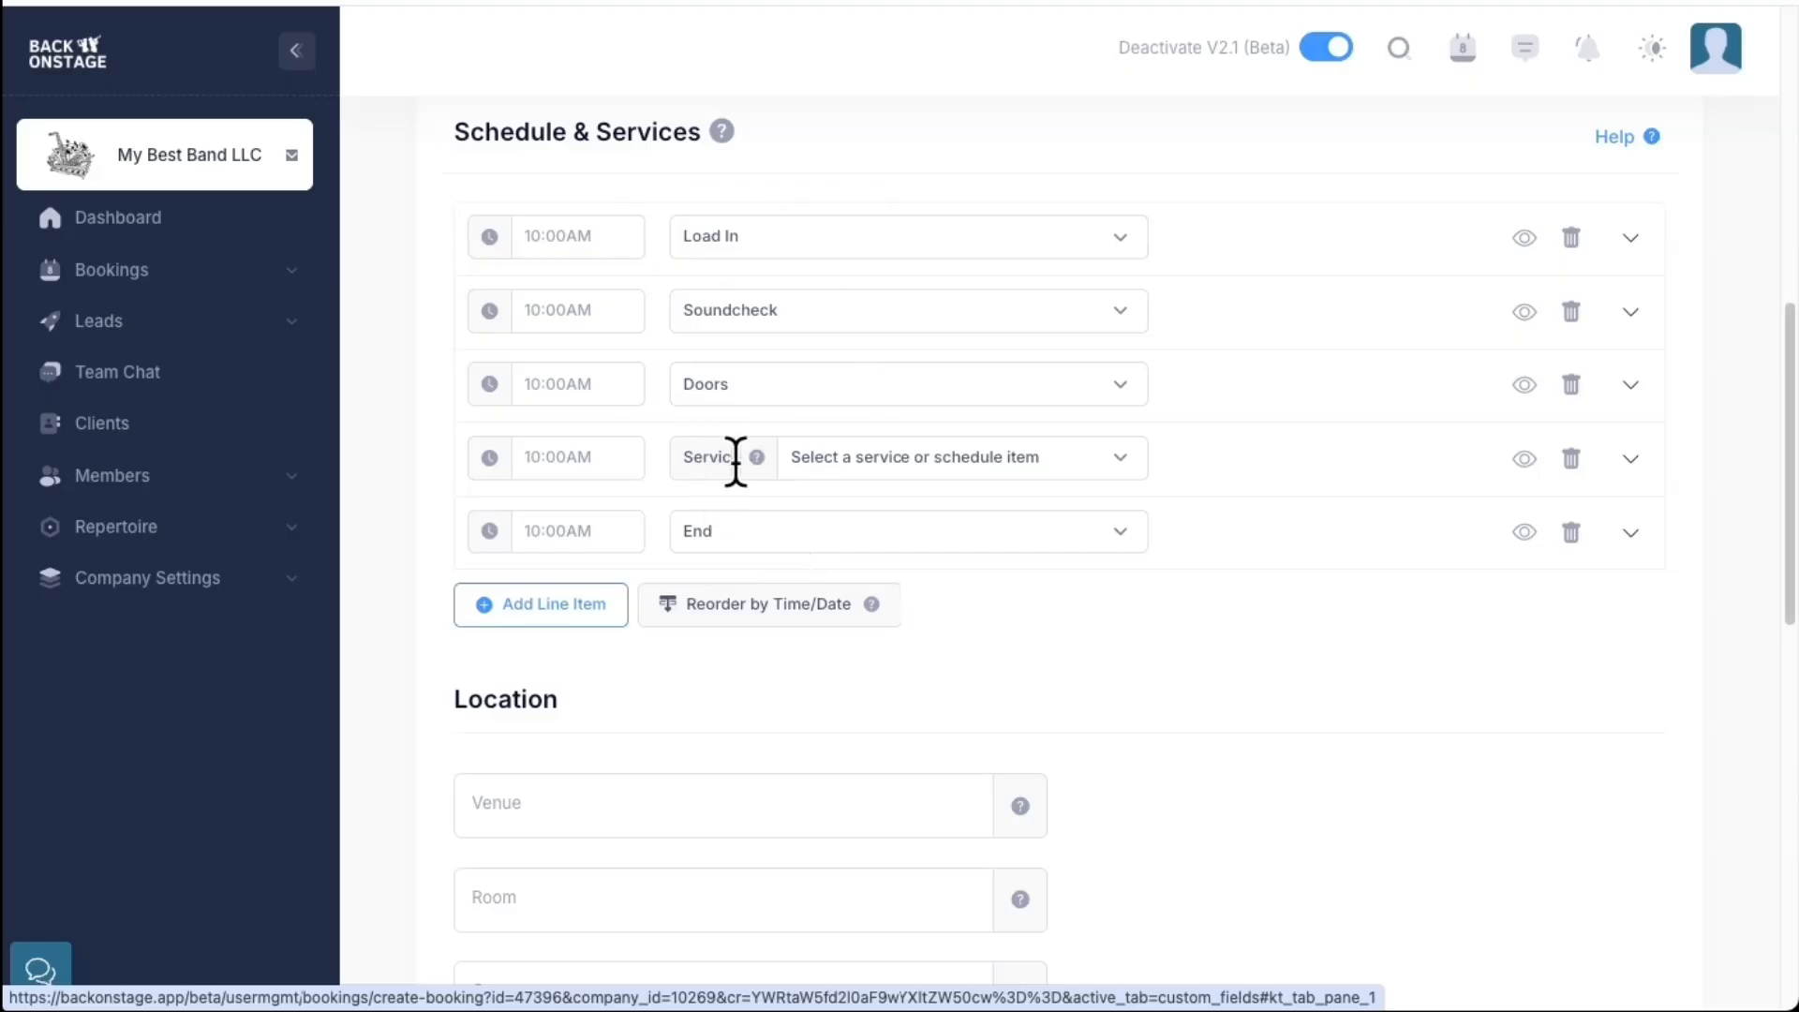
Set schedule times 2:00pm, 3:00pm, 4:00pm, 7:00pm and 12:00am, then add a blank row
{"action": "left_click", "coordinate": [571, 230]}
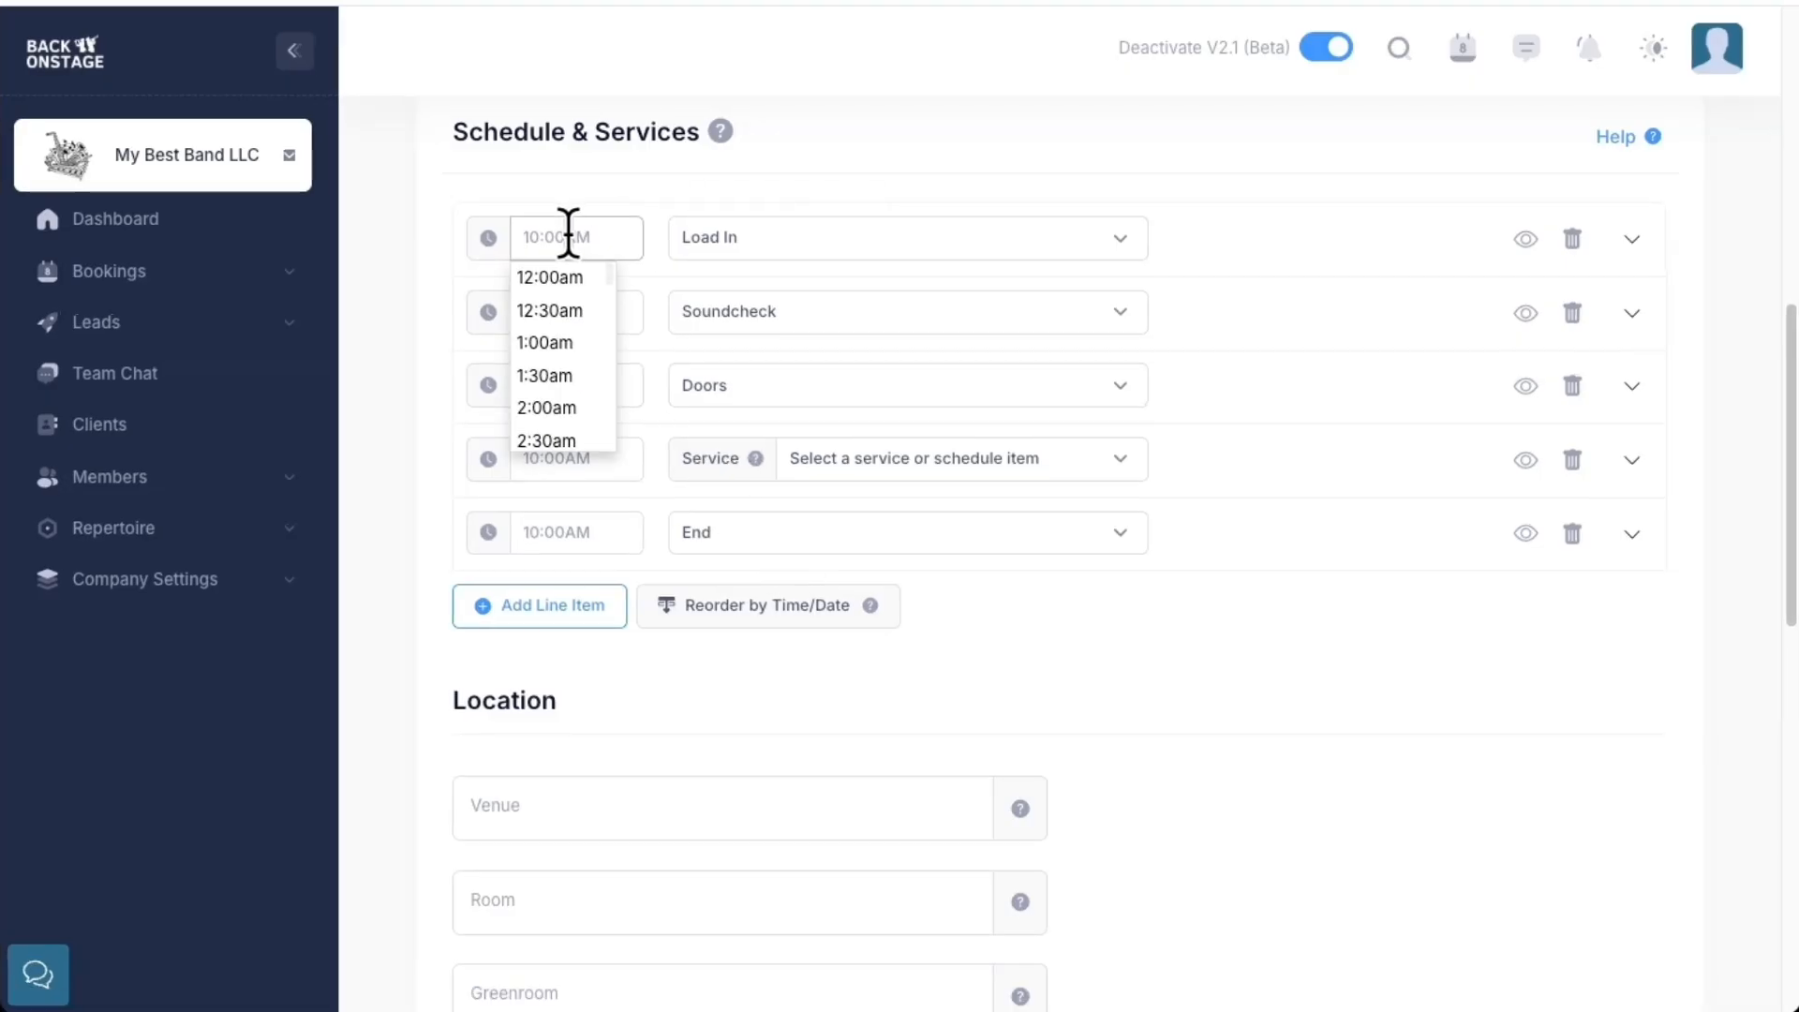
{"action": "type", "text": "2"}
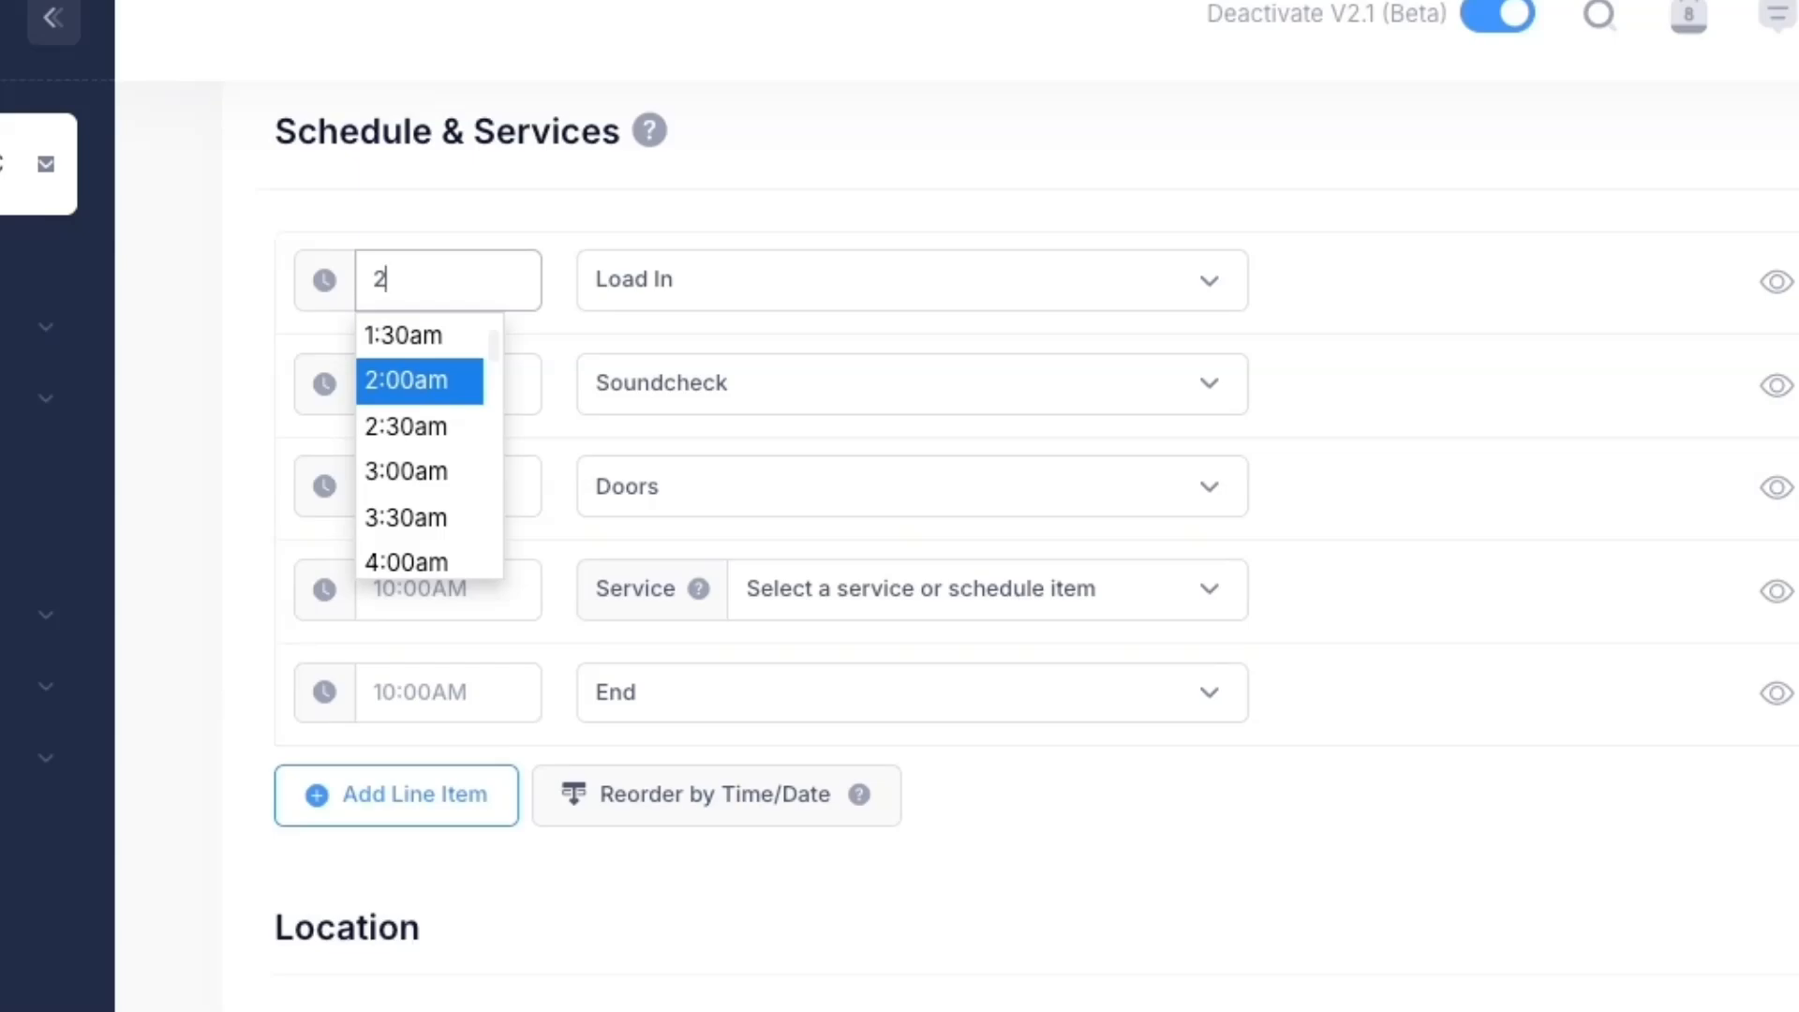
{"action": "type", "text": ":00p"}
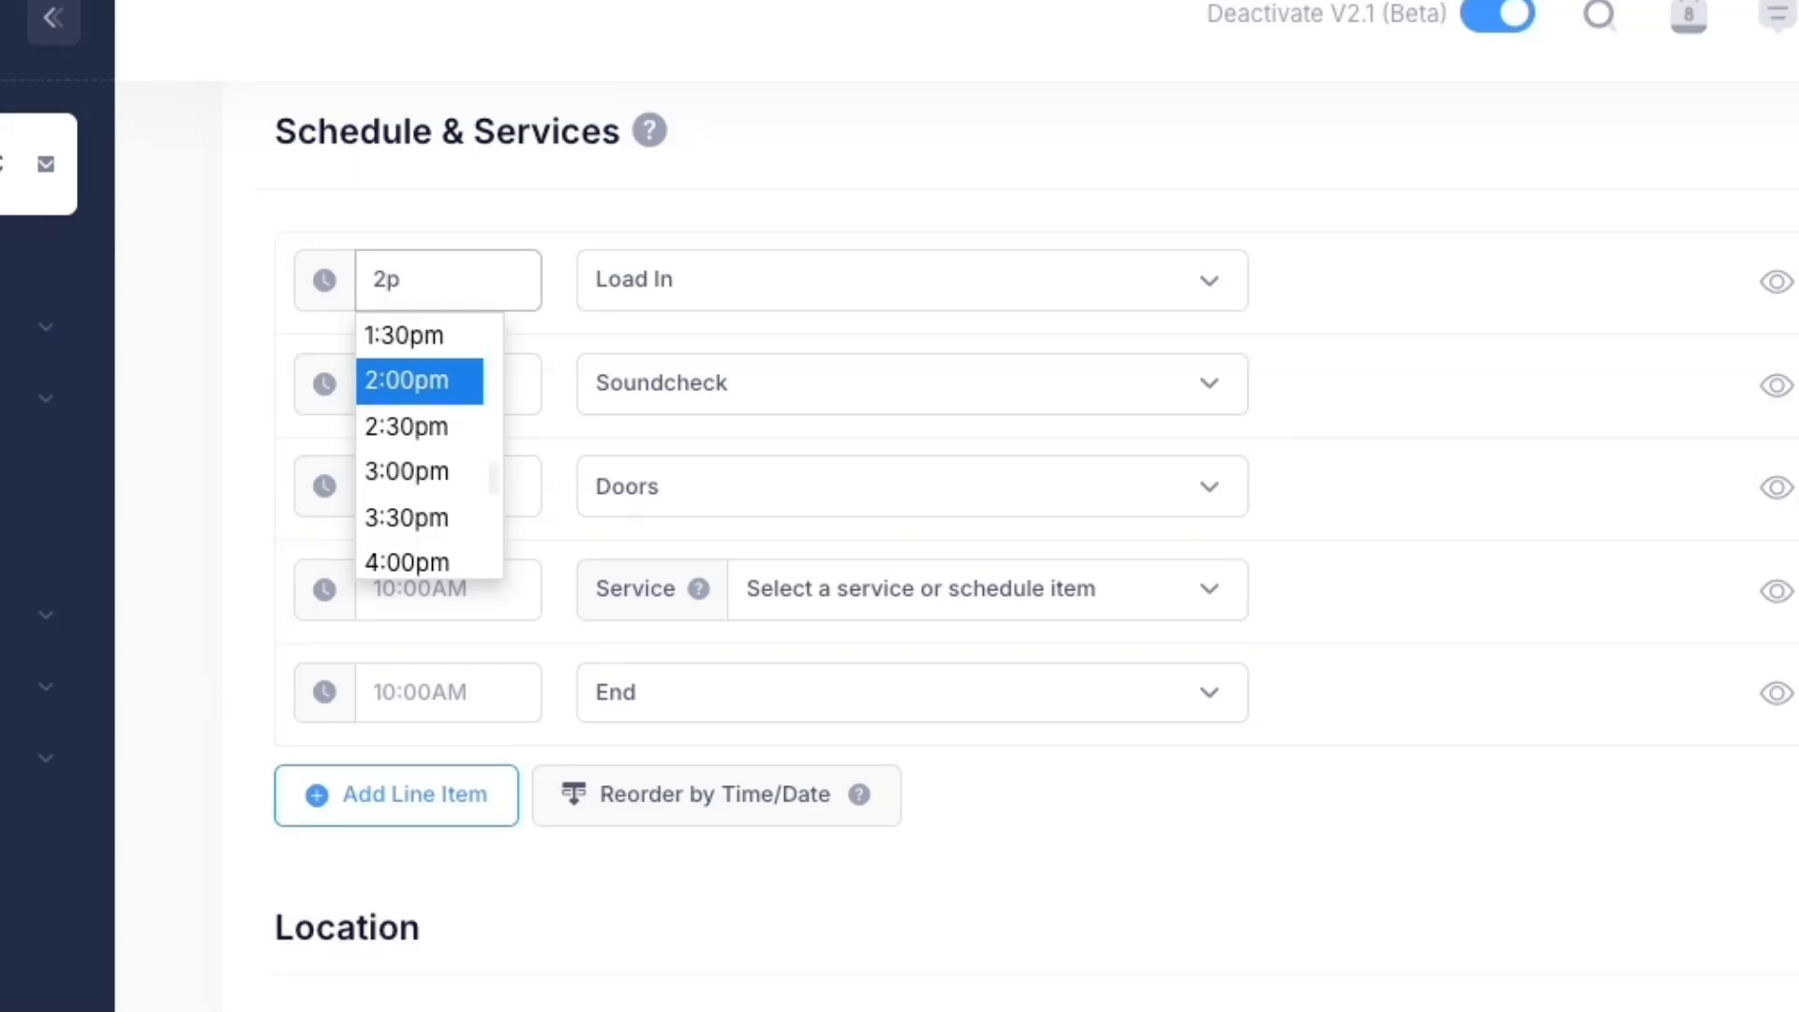
{"action": "key", "text": "Tab"}
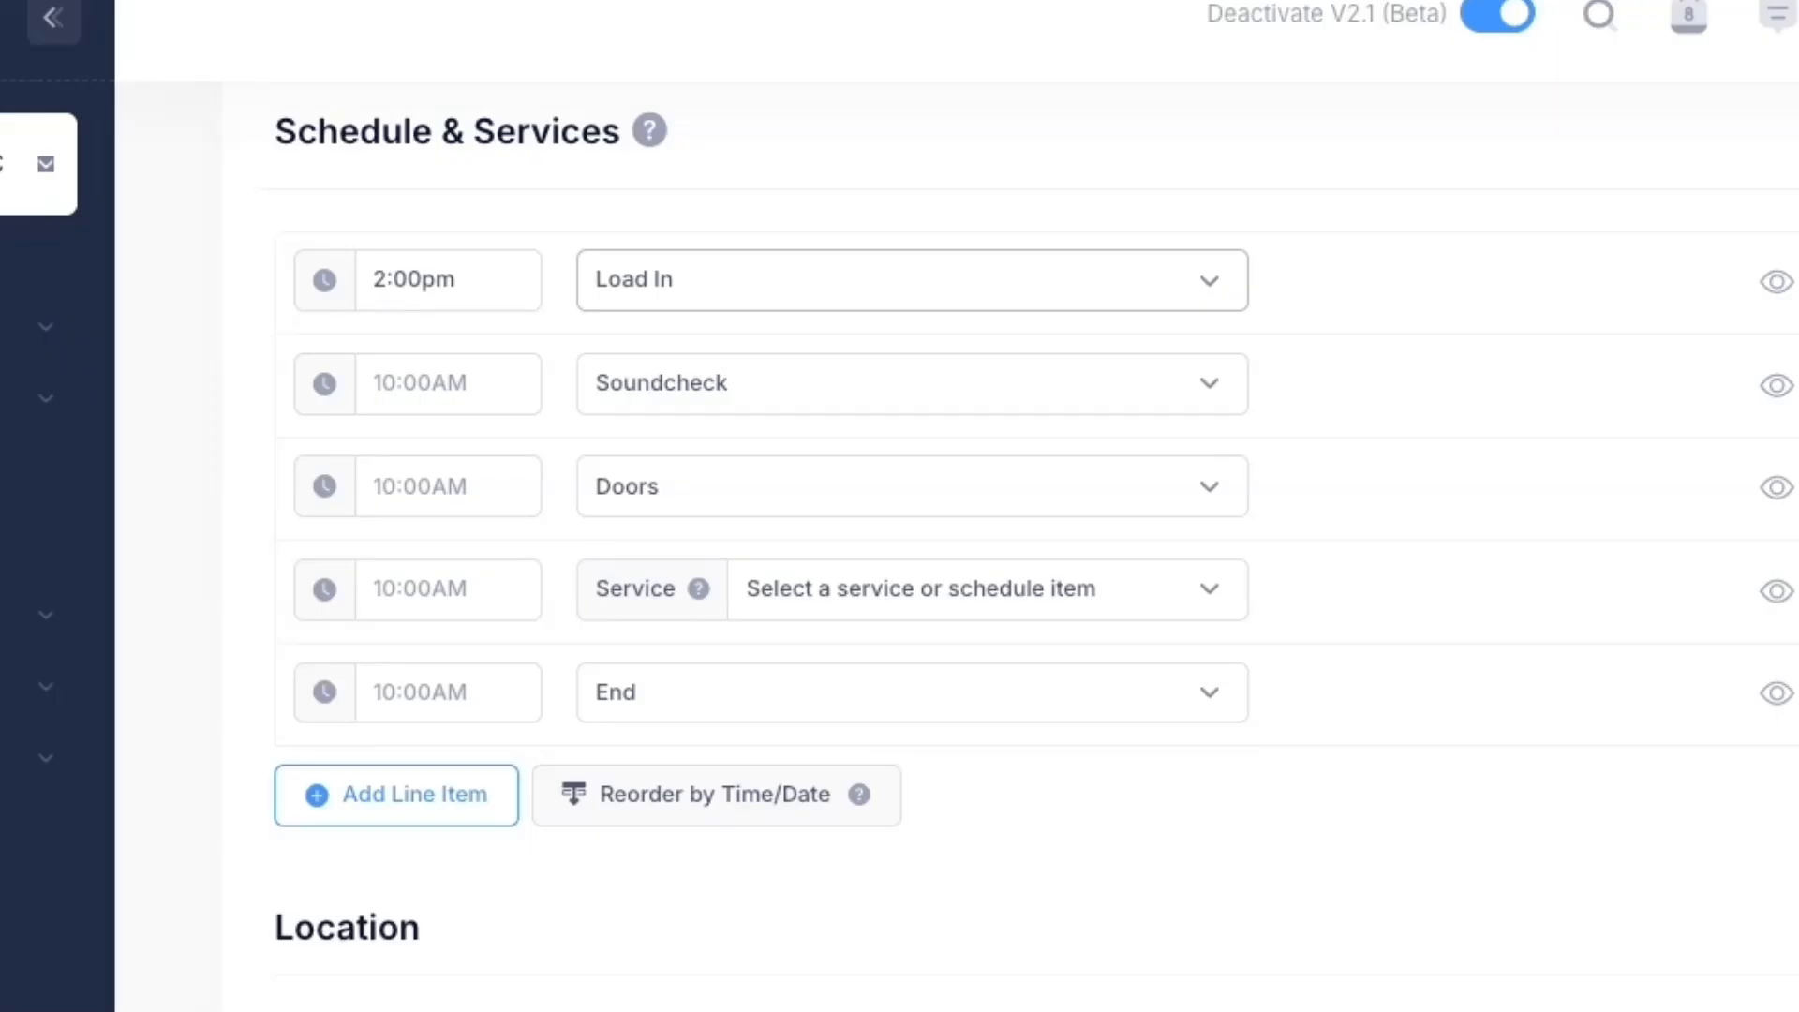
{"action": "left_click", "coordinate": [441, 370]}
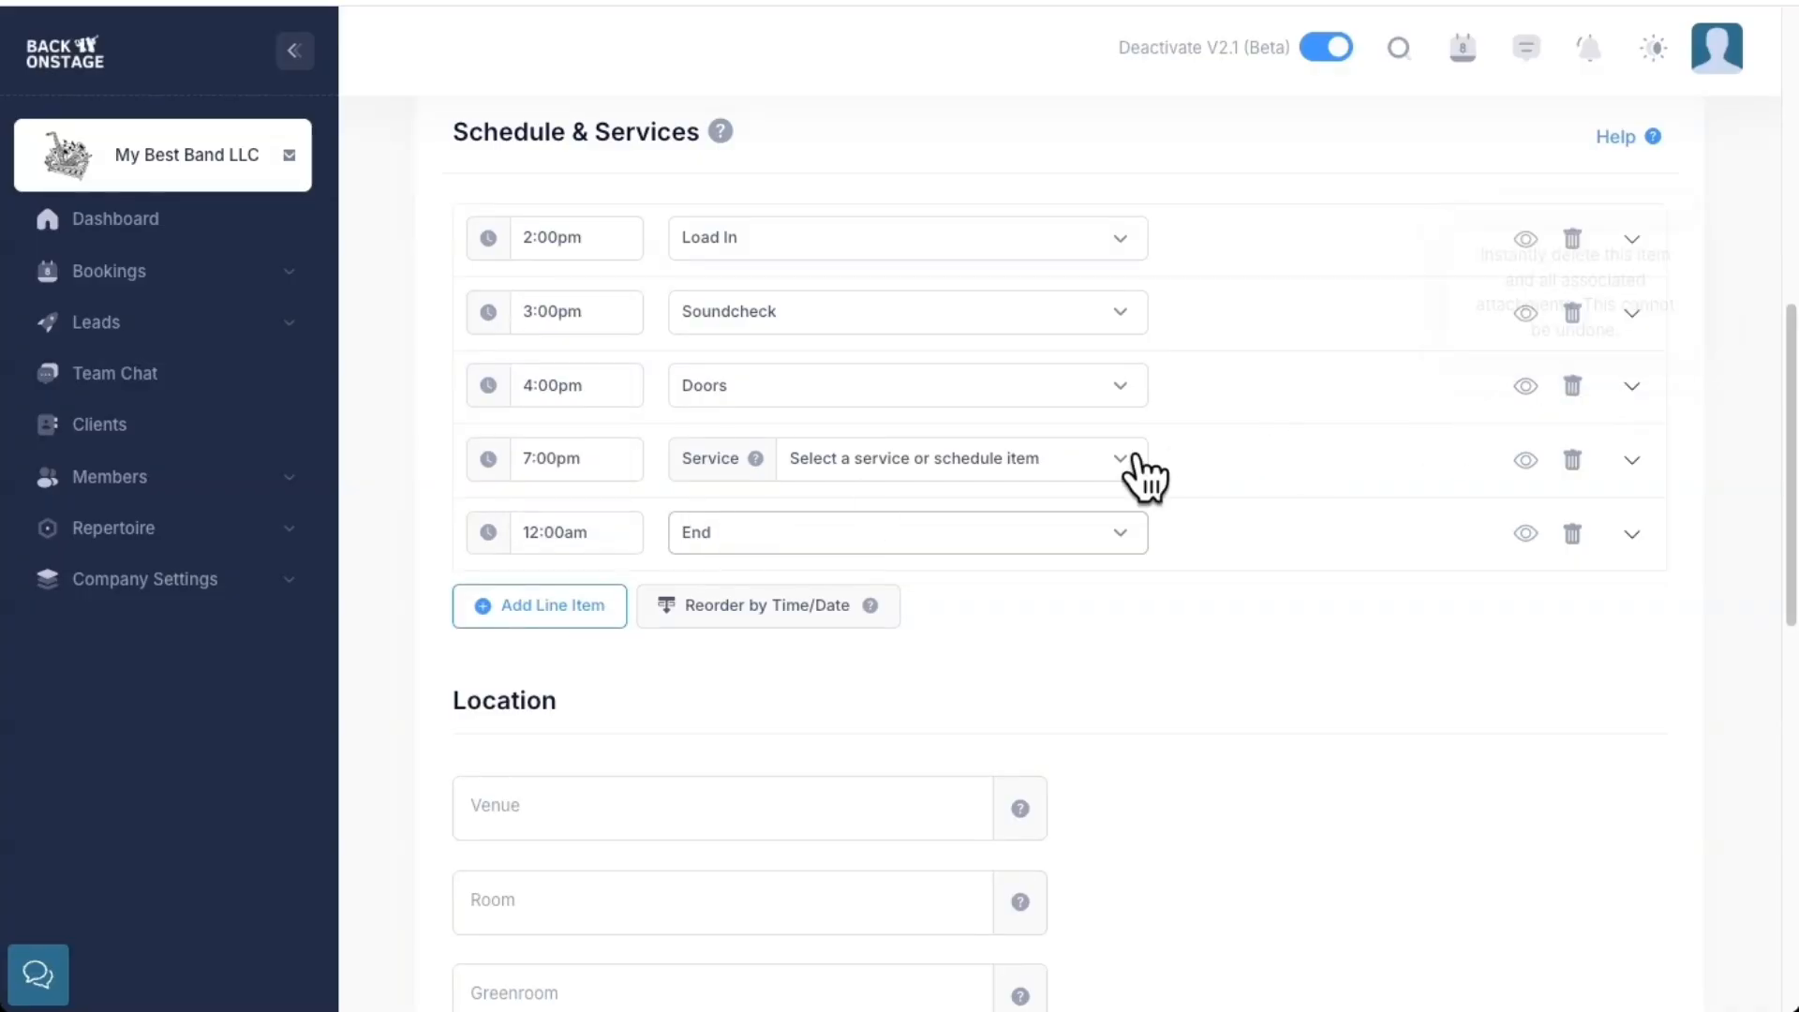
{"action": "left_click", "coordinate": [552, 605]}
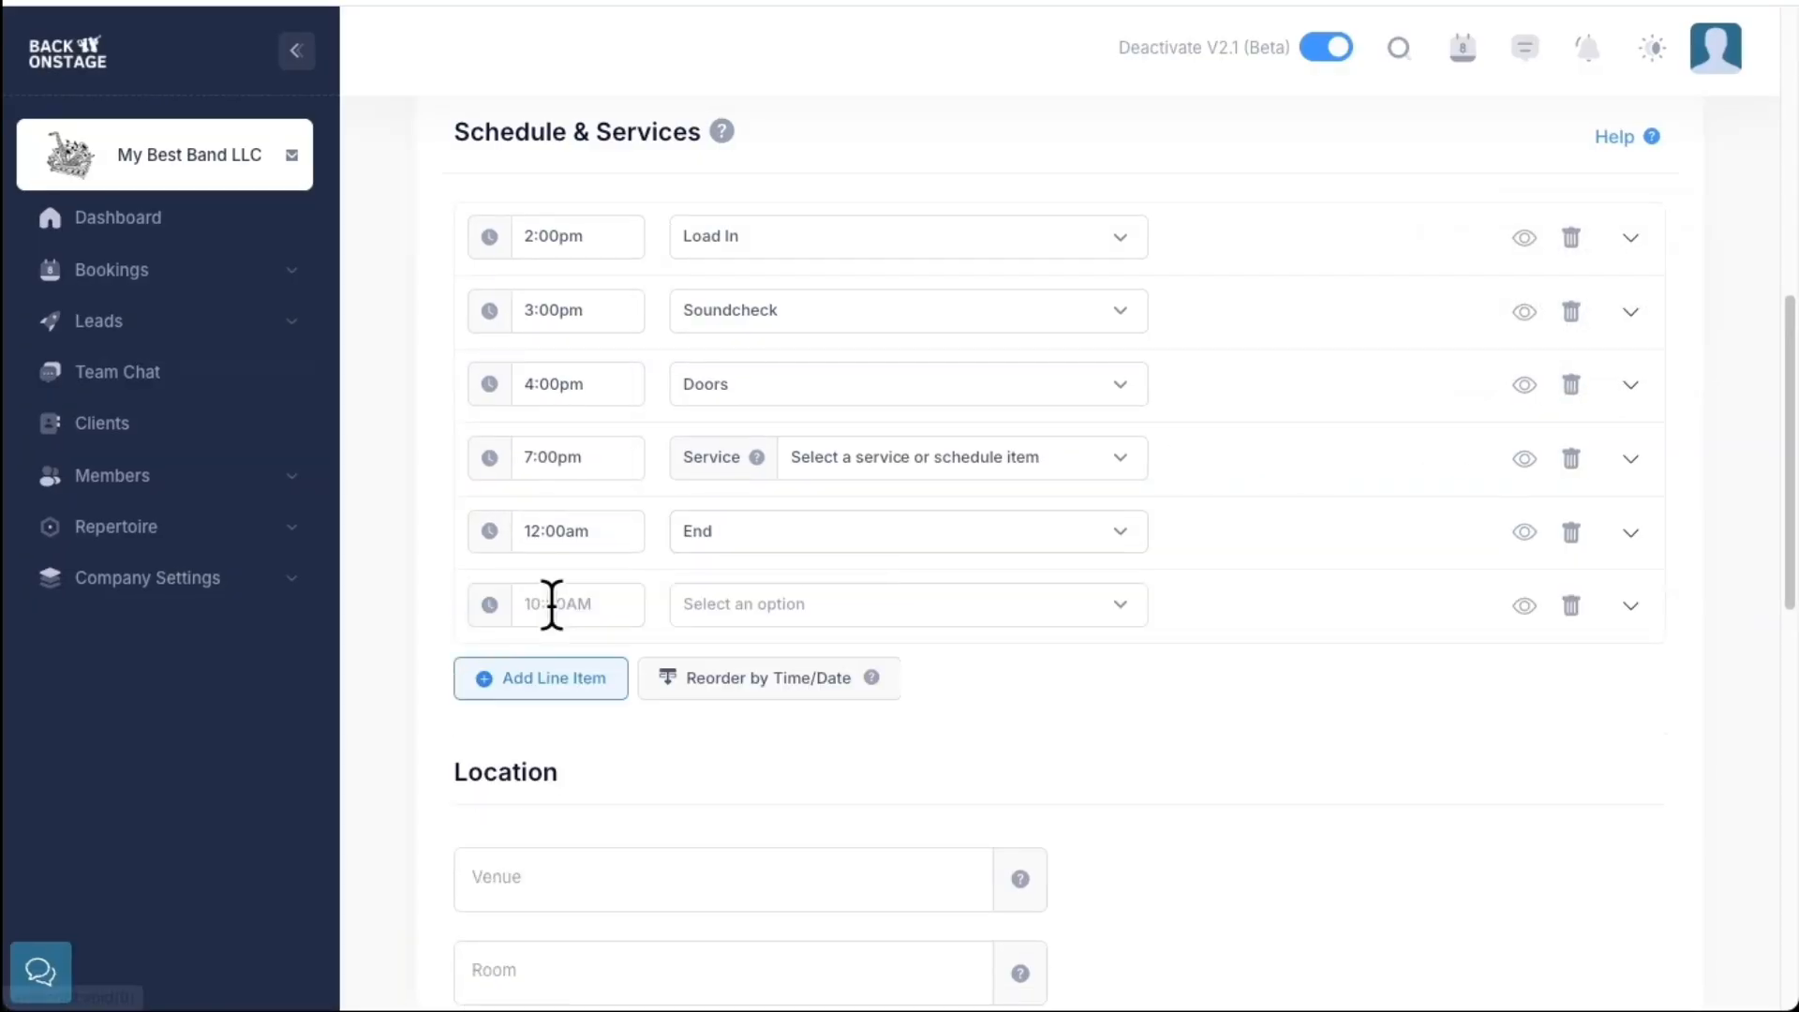
Create a new schedule item named 'Band Dinner Time' for the new row
{"action": "left_click", "coordinate": [811, 604]}
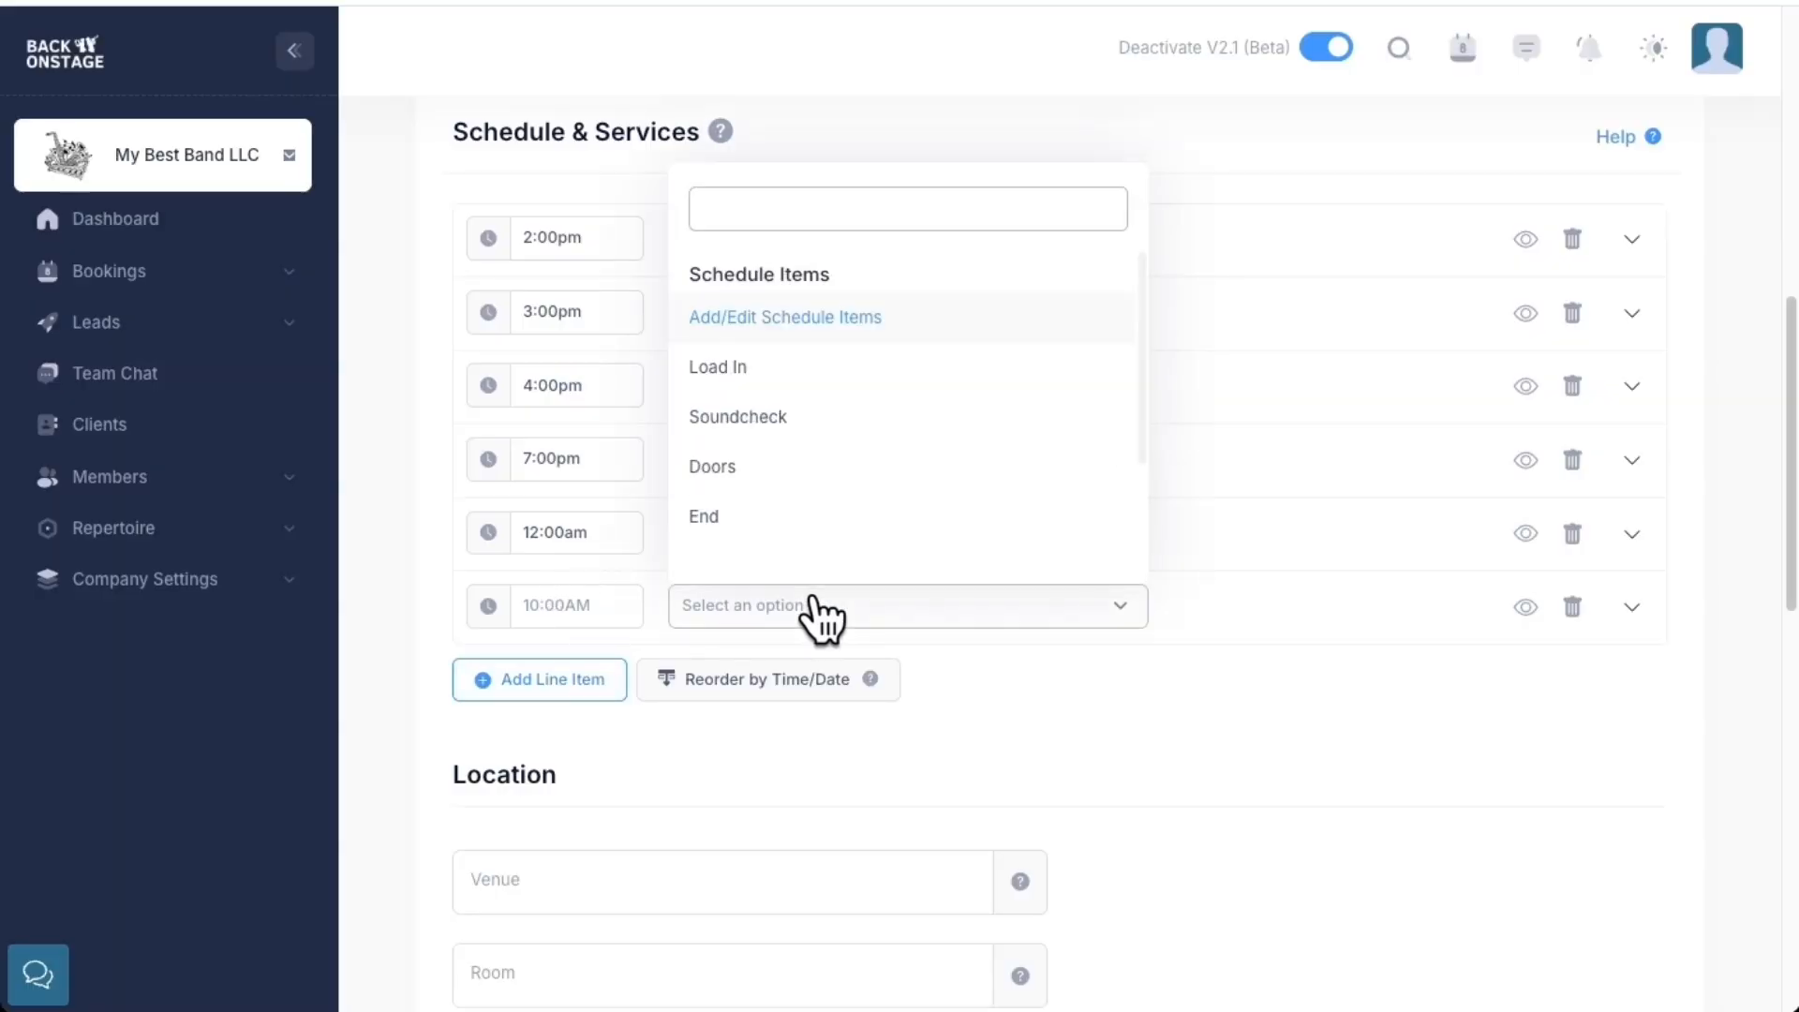
{"action": "left_click", "coordinate": [824, 318]}
{"action": "left_click", "coordinate": [763, 321]}
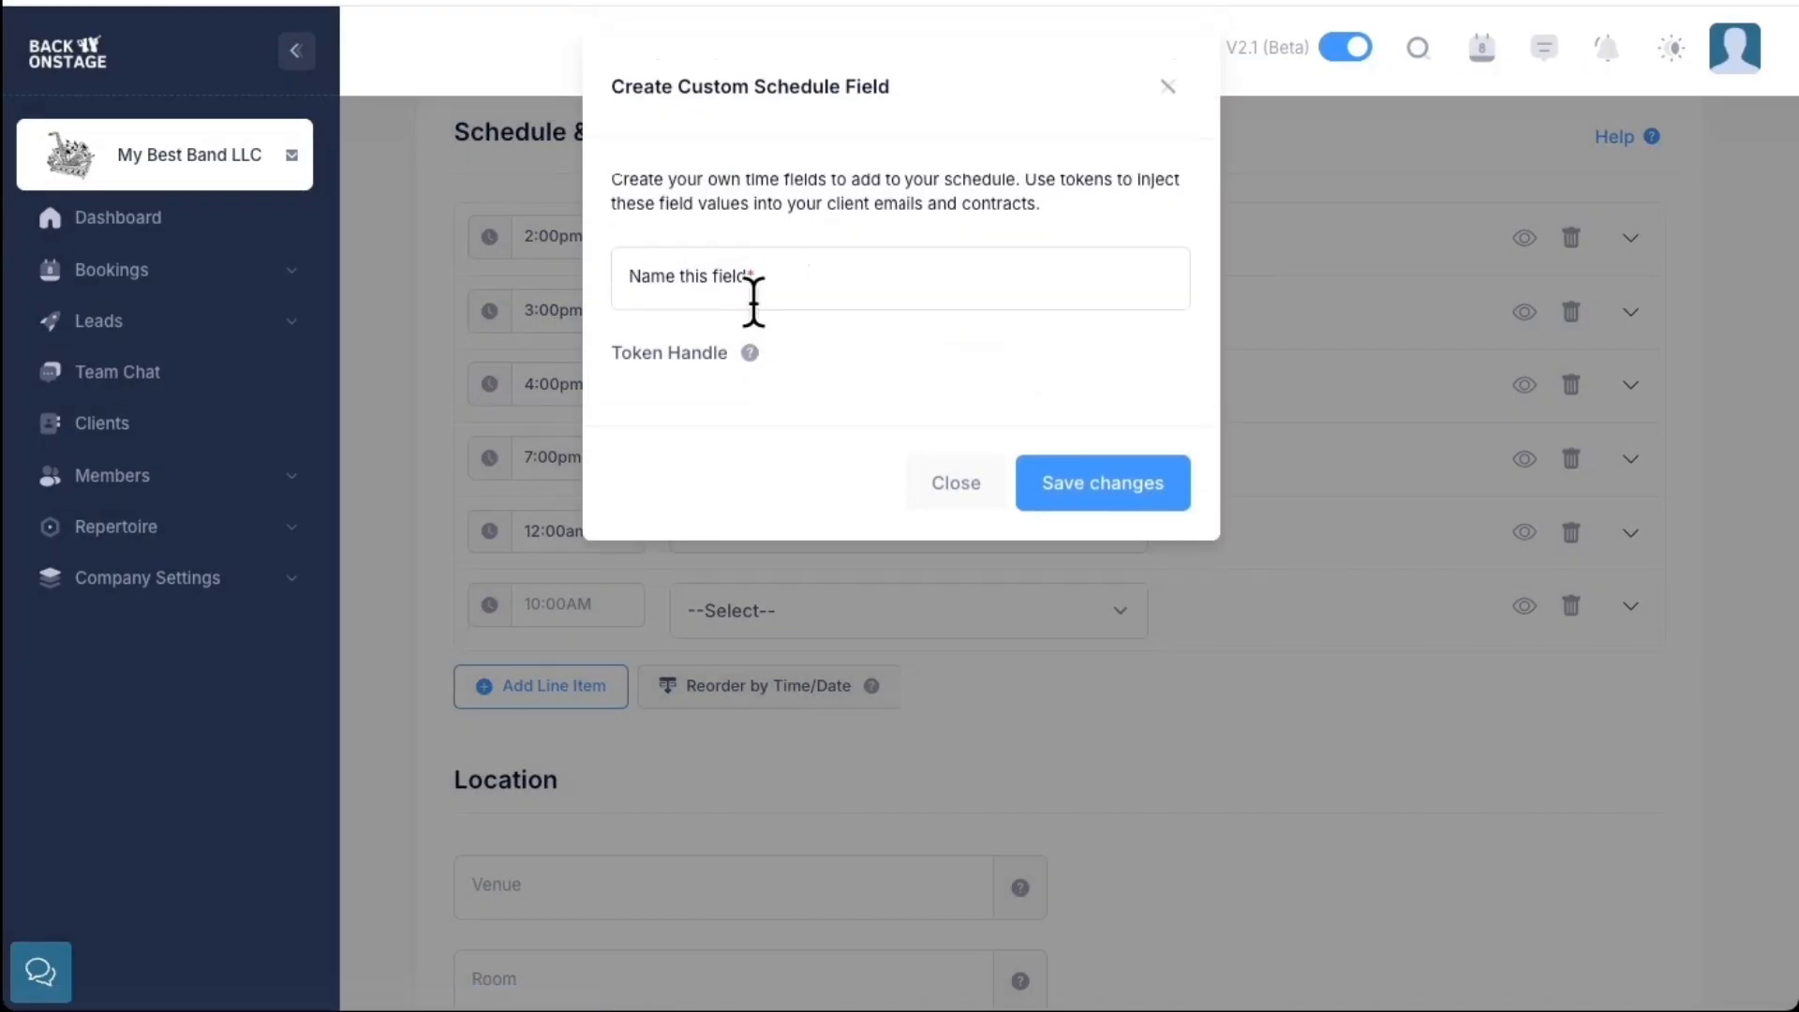
{"action": "left_click", "coordinate": [803, 286]}
{"action": "type", "text": "Band Dinner Time"}
{"action": "left_click", "coordinate": [1077, 482]}
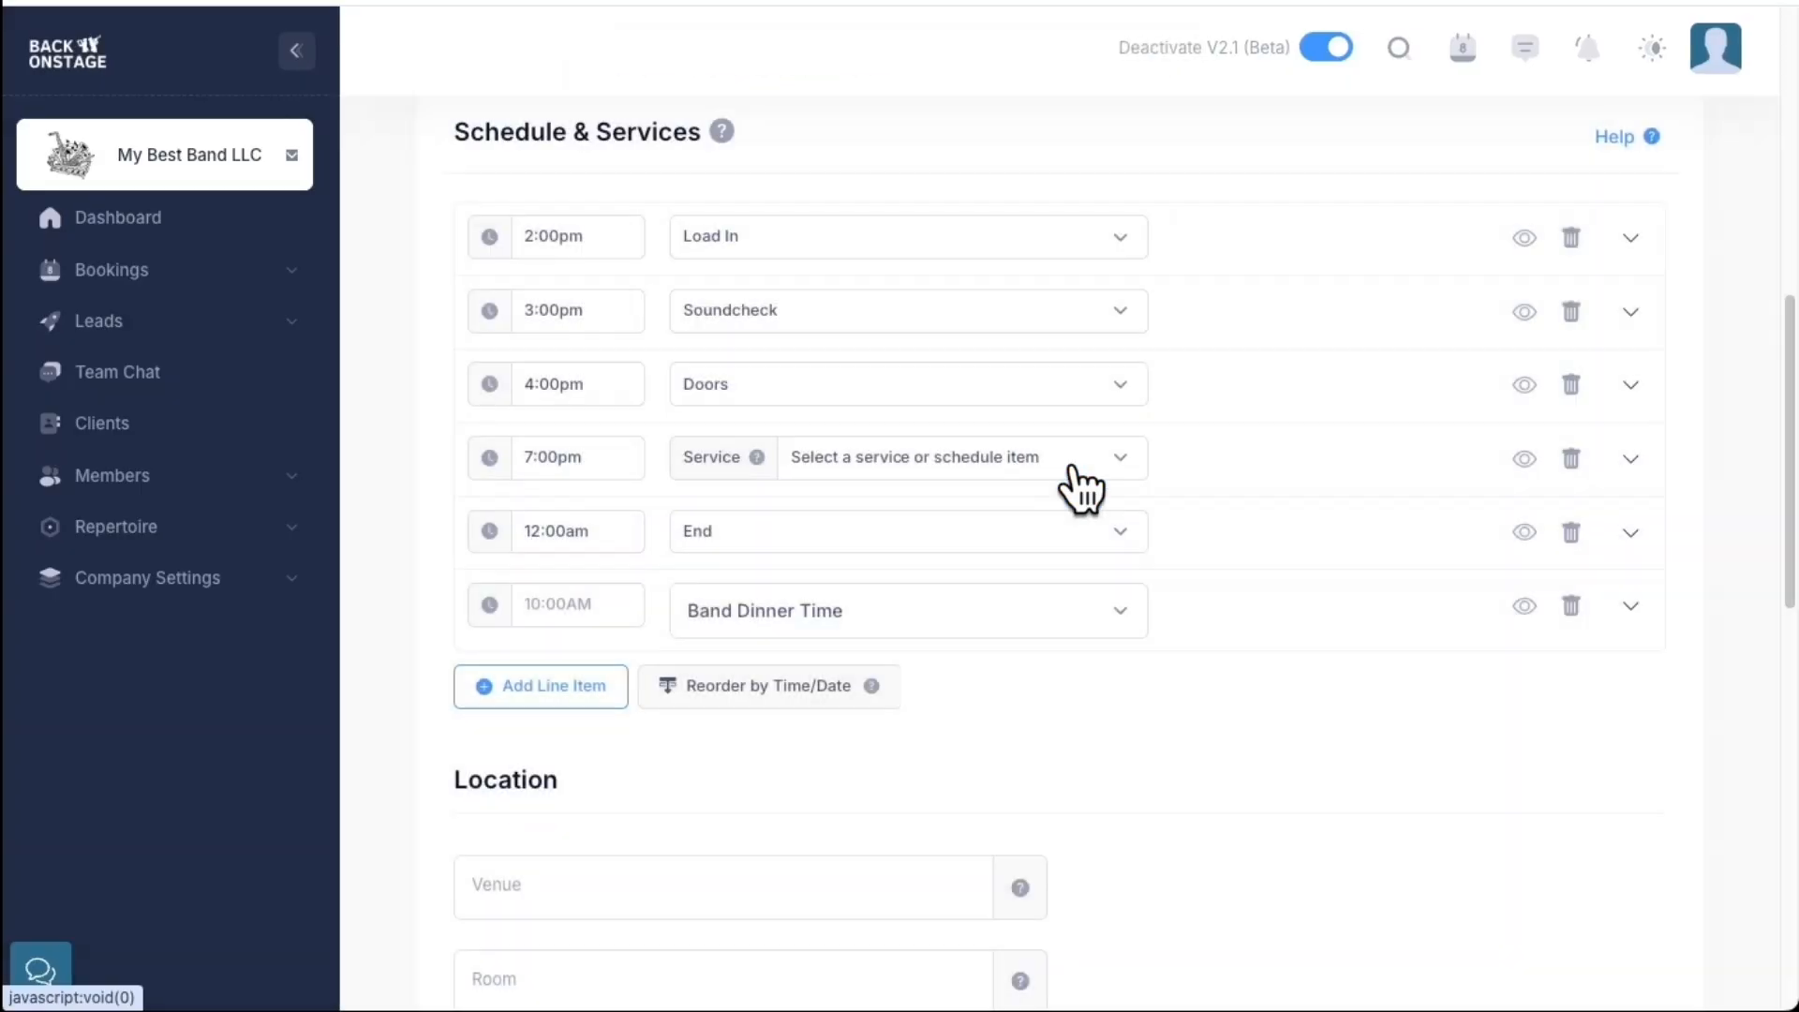
Set the Band Dinner Time to 6:00pm
{"action": "left_click", "coordinate": [577, 608]}
{"action": "type", "text": "6:00pm"}
{"action": "key", "text": "Tab"}
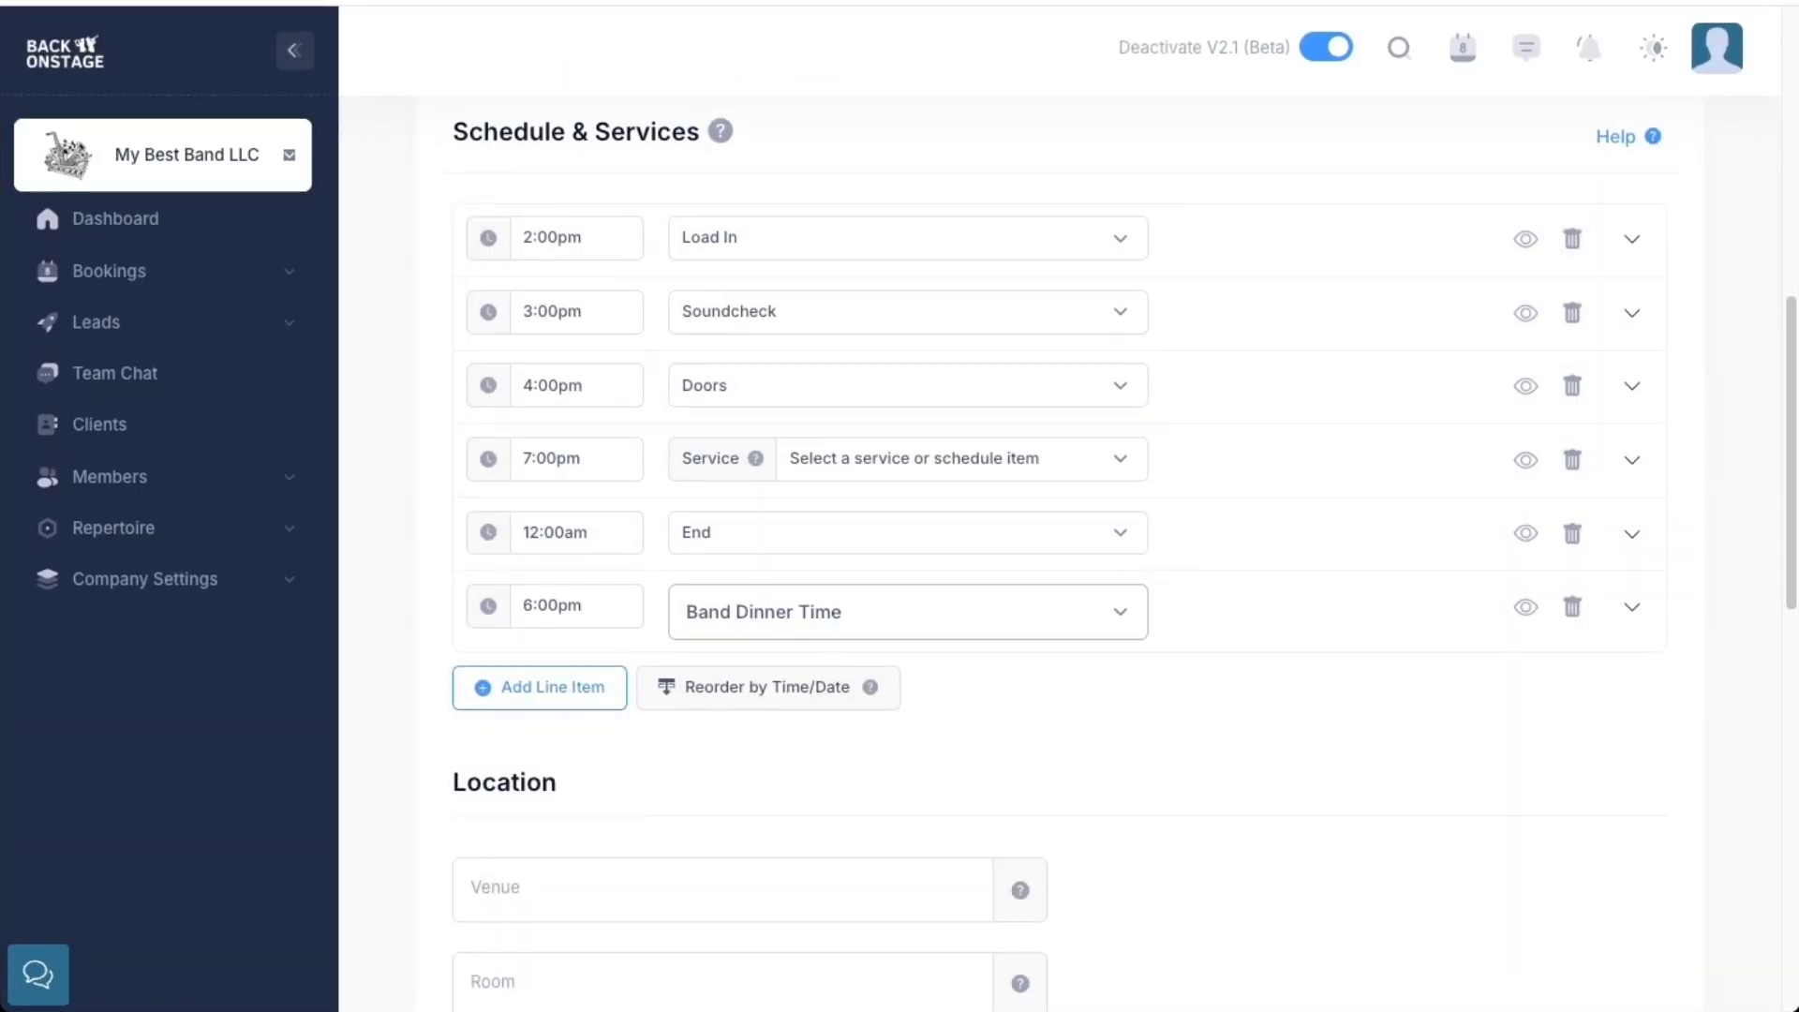
{"action": "mouse_move", "coordinate": [756, 457]}
Close the services help and choose Add New Service for the 7:00pm row
{"action": "left_click", "coordinate": [1615, 141]}
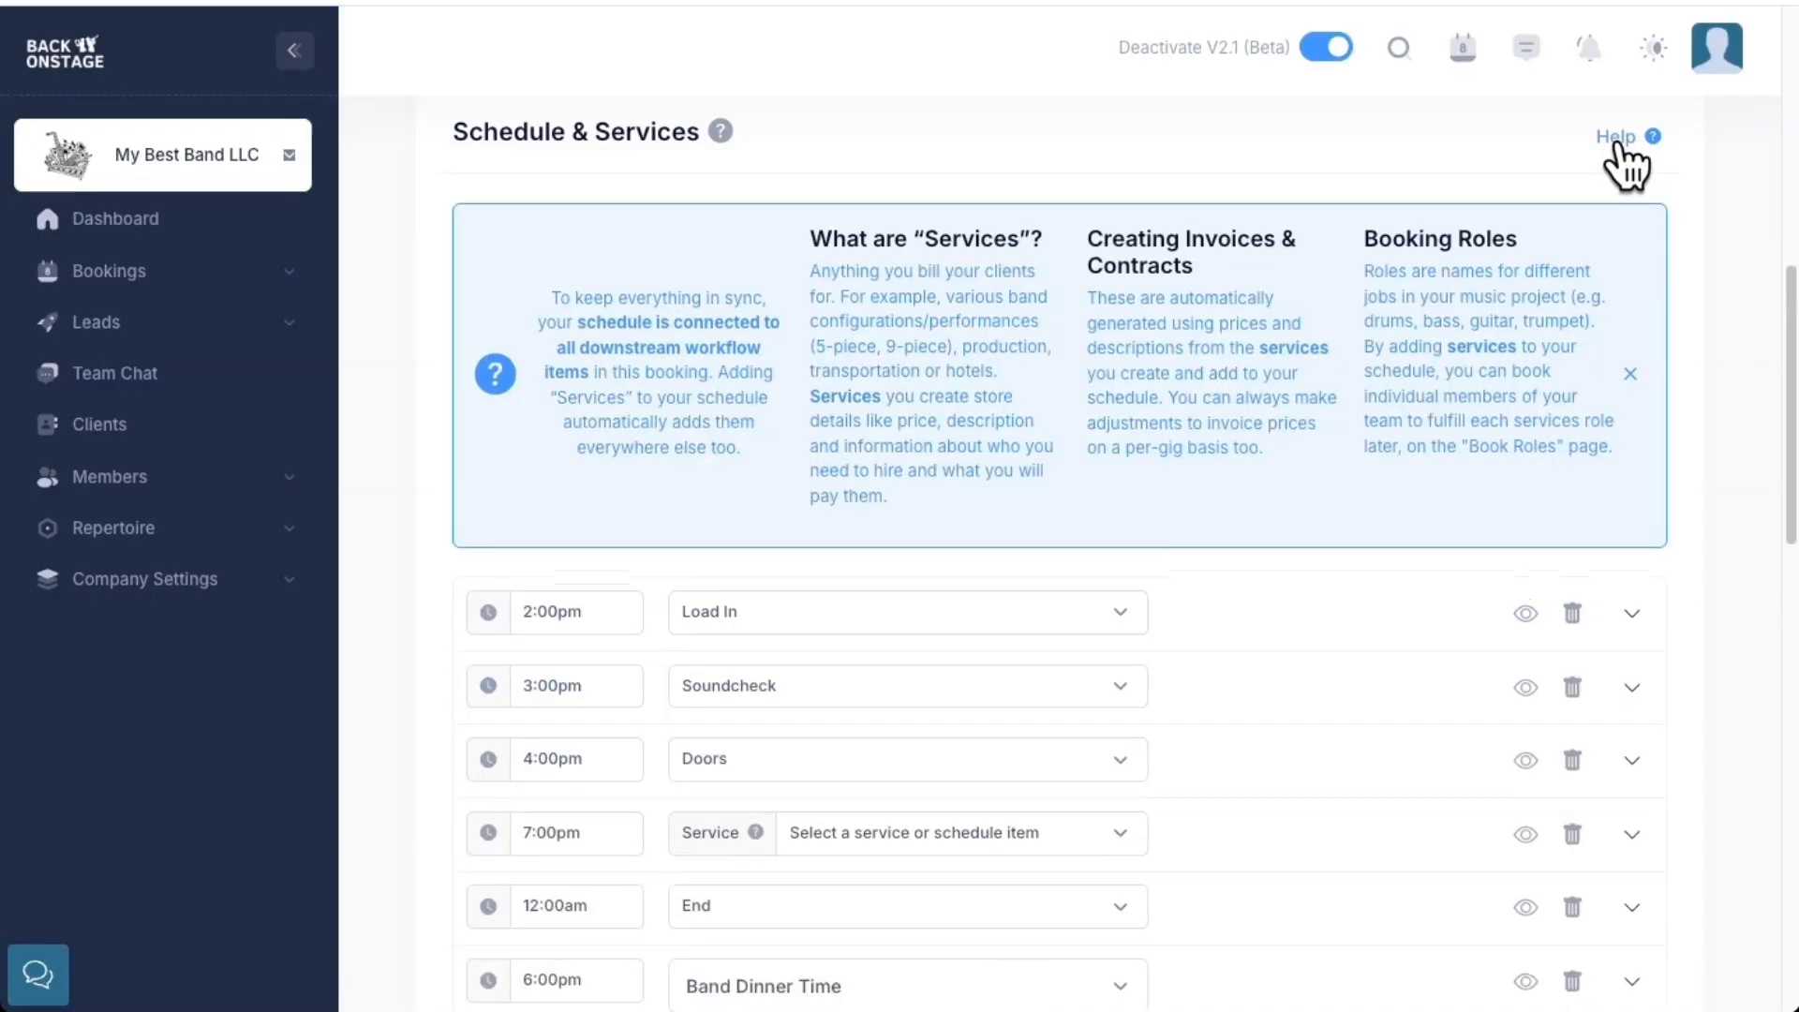
{"action": "left_click", "coordinate": [1613, 140]}
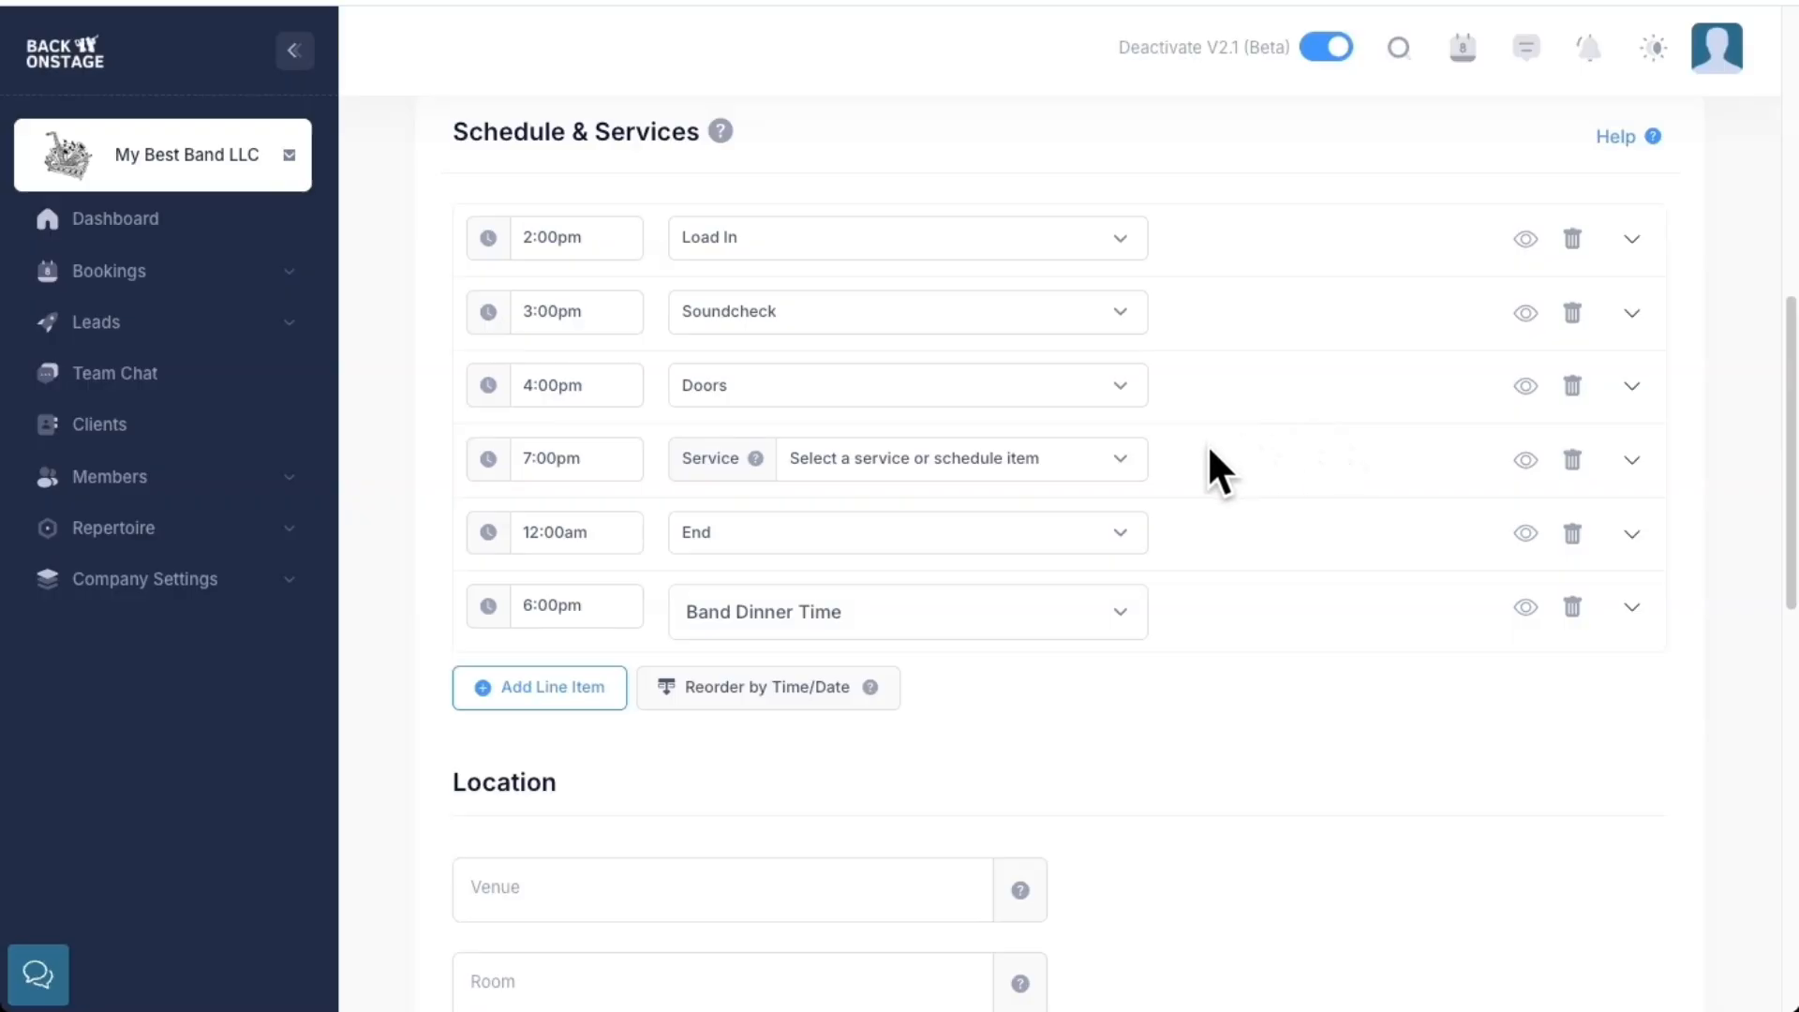
{"action": "left_click", "coordinate": [940, 466]}
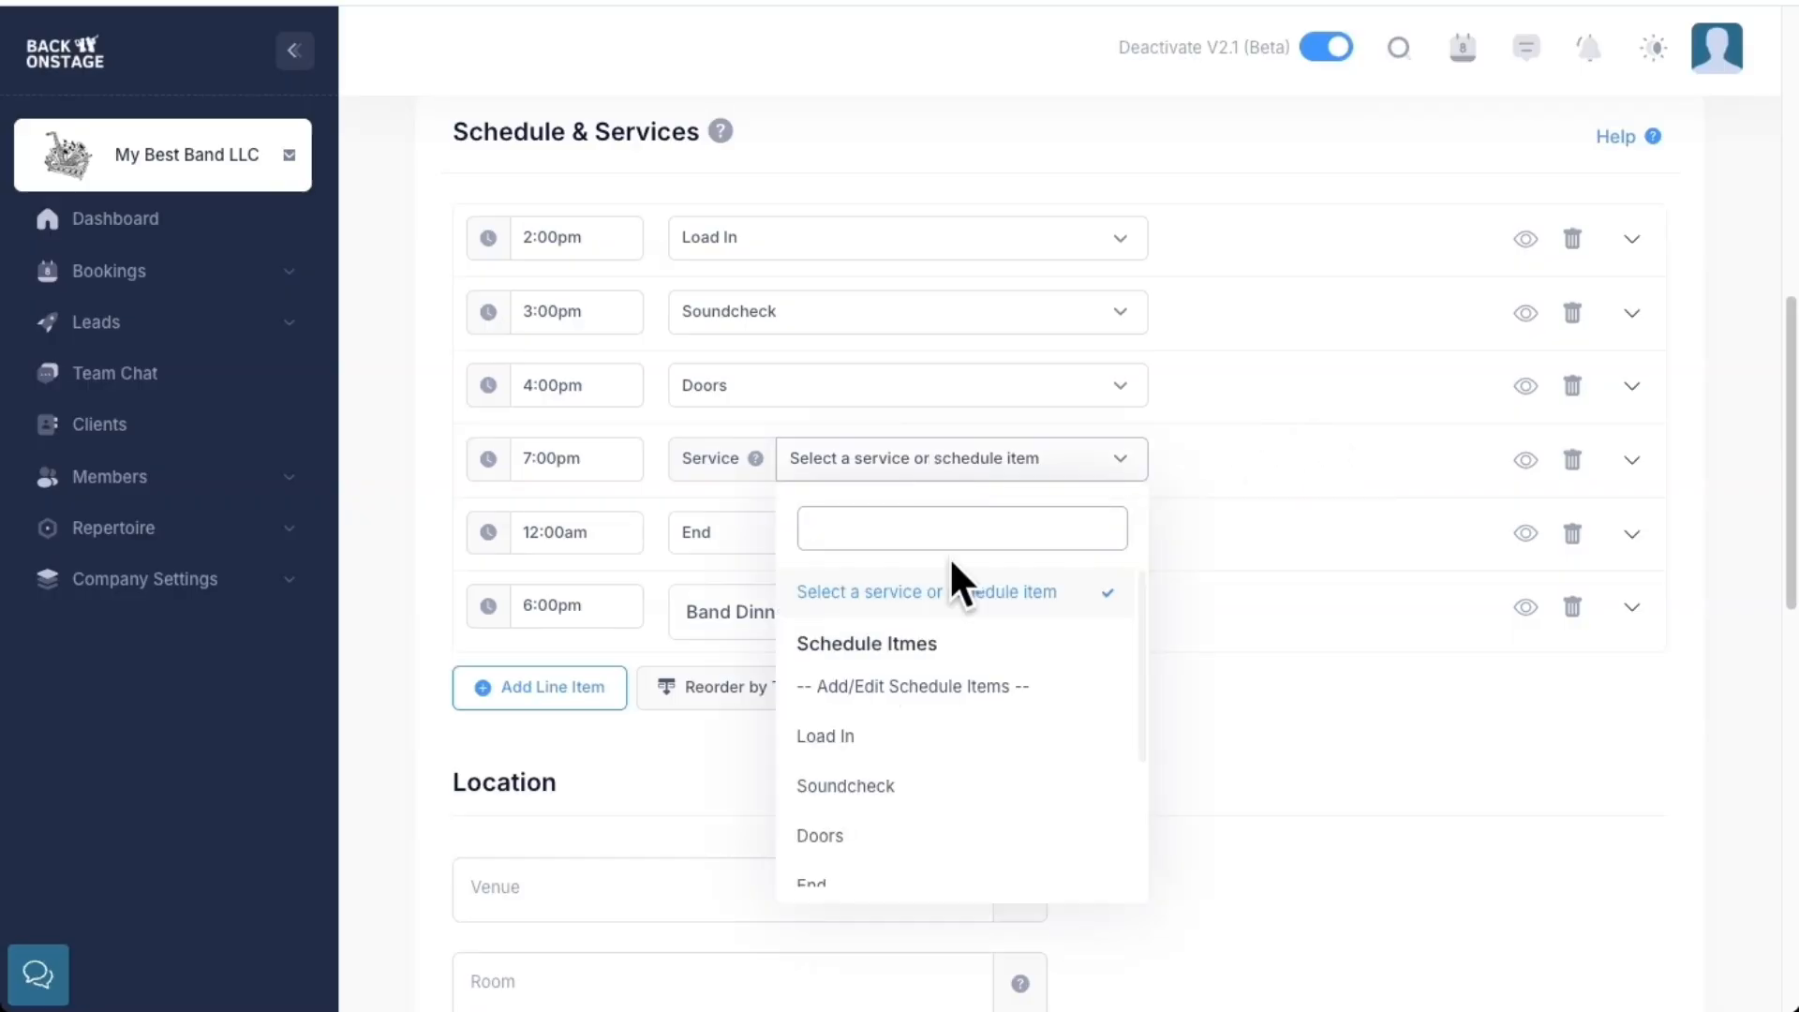
{"action": "scroll", "coordinate": [960, 609], "scroll_direction": "down", "scroll_amount": 2}
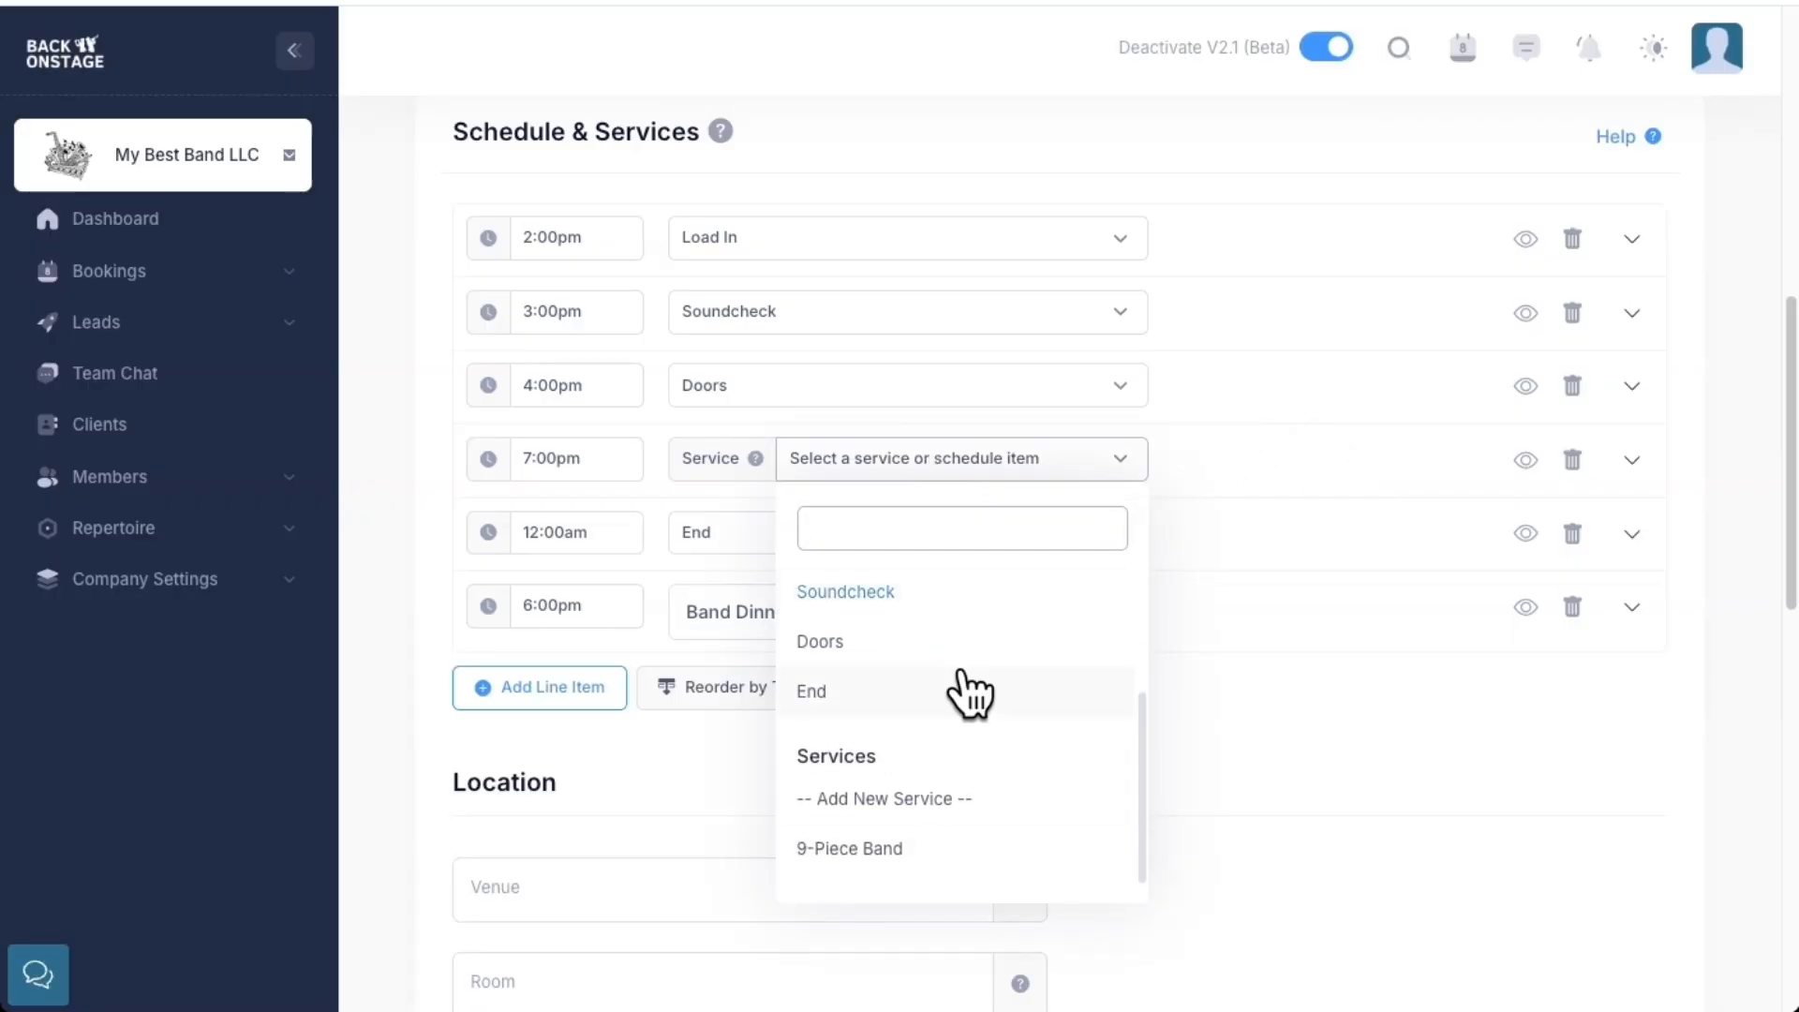
{"action": "left_click", "coordinate": [914, 801]}
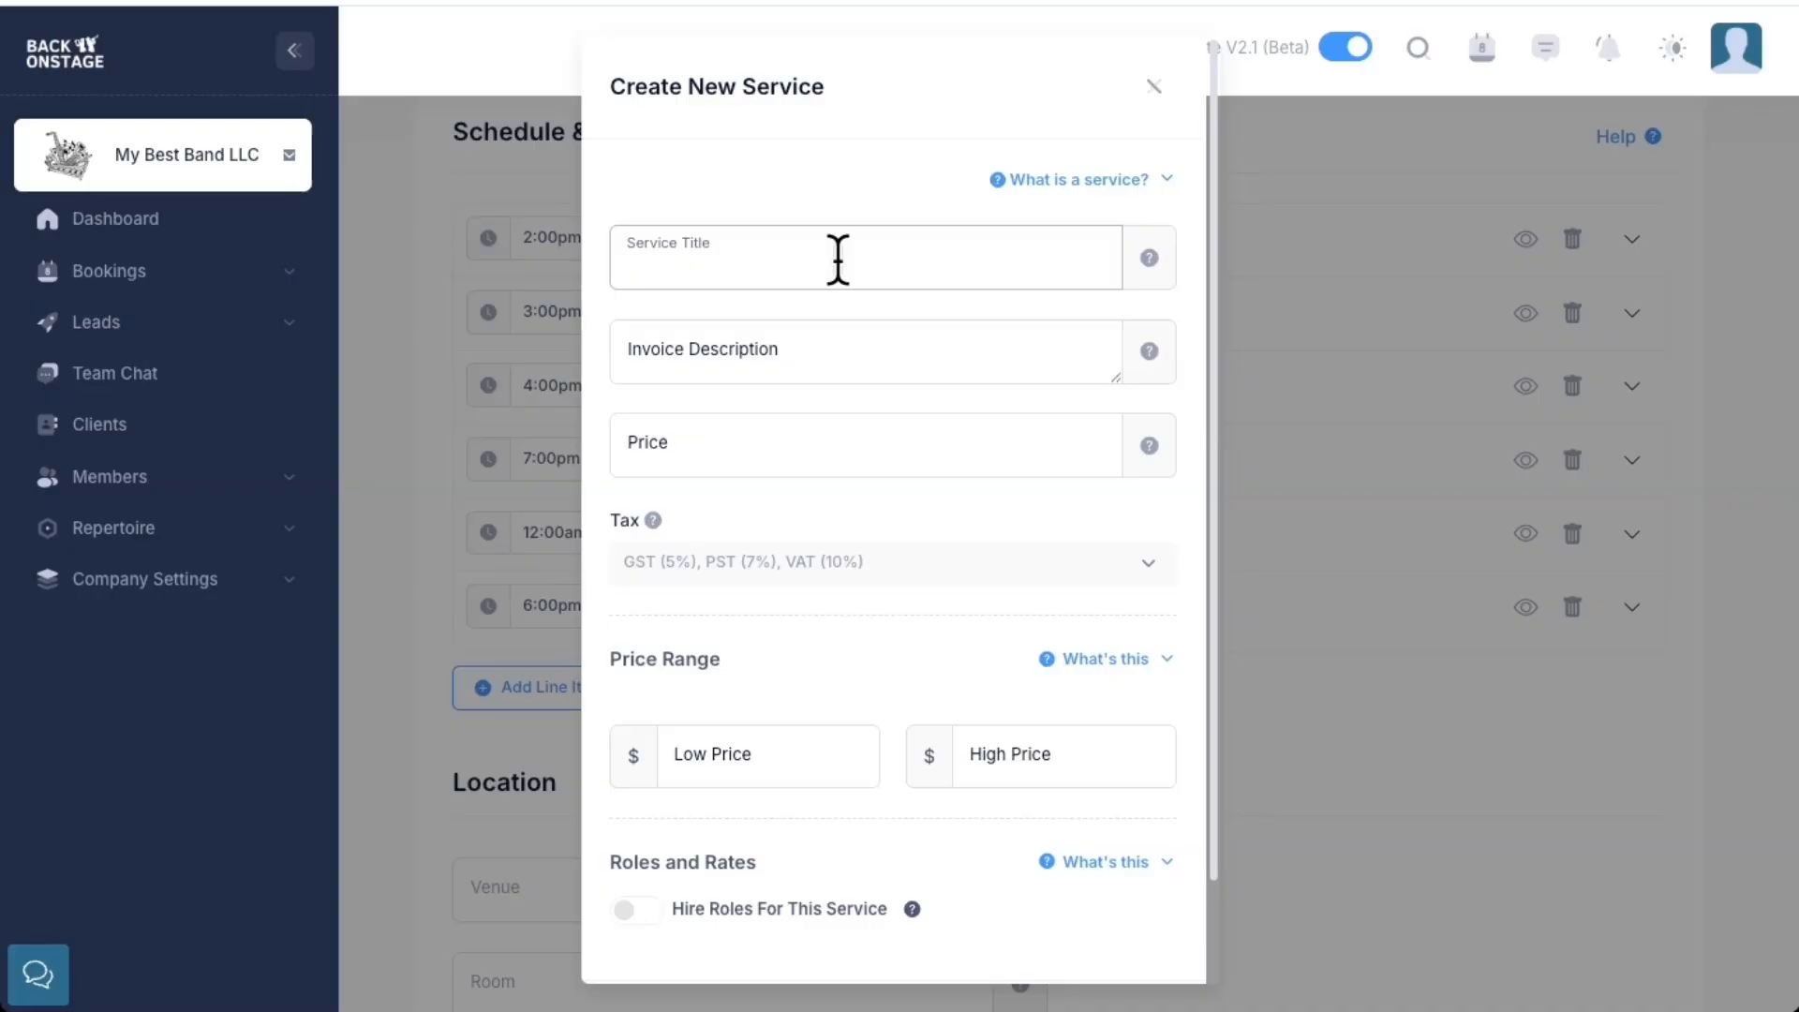
Name the service '6-Piece Band Performance' and describe it as '3 × 45-minute sets, professional sound system, 9 musicians.'
{"action": "type", "text": "6-Piece Band Performance"}
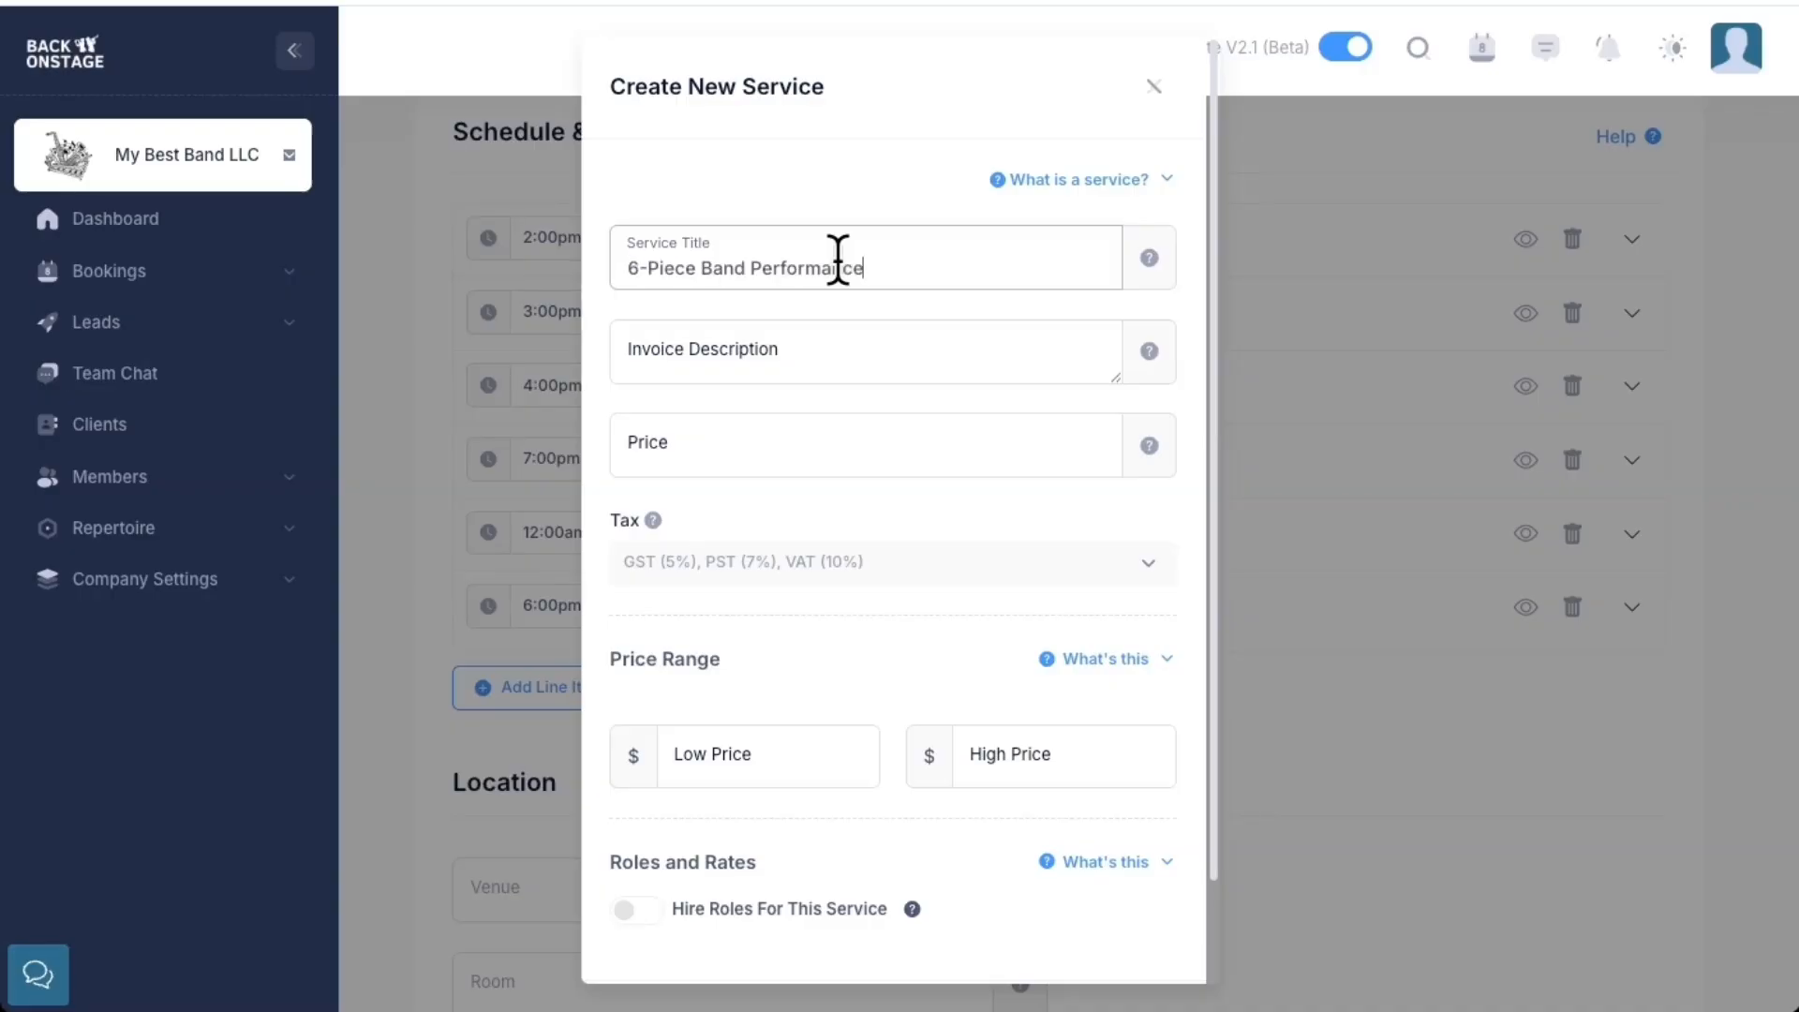
{"action": "left_click", "coordinate": [883, 348]}
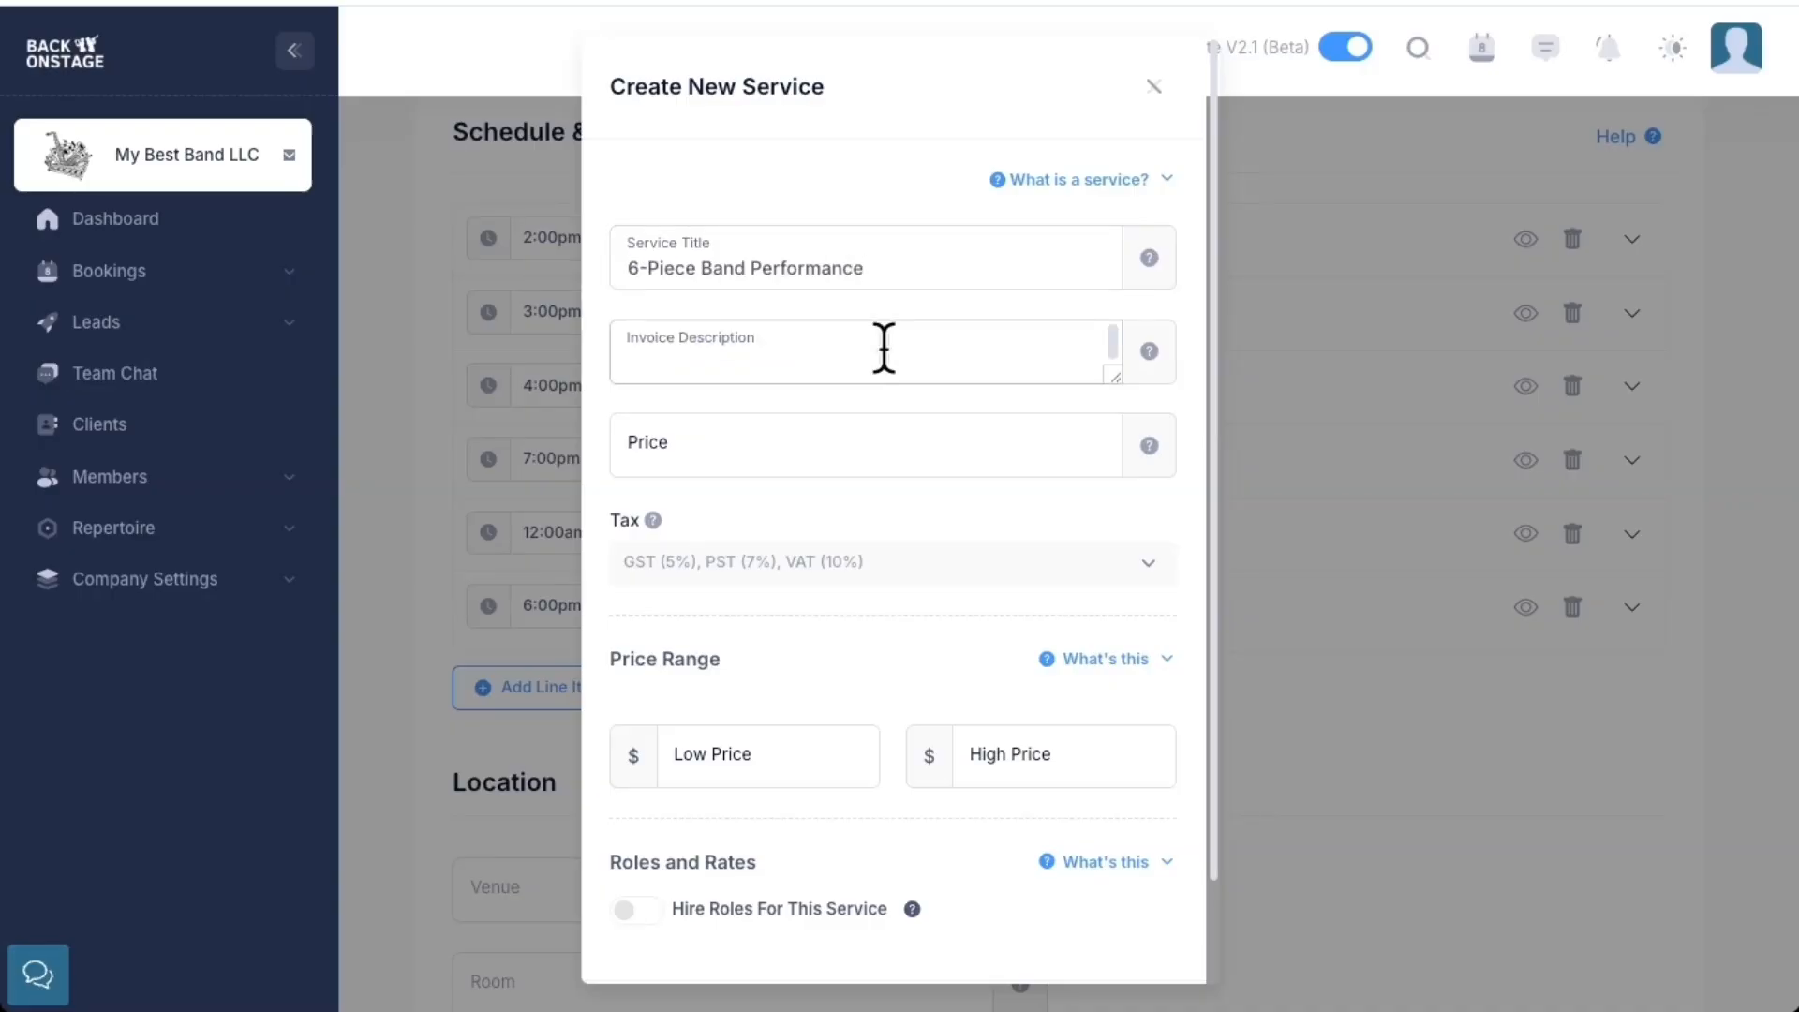
{"action": "type", "text": "3 × 45-minute sets, professional sound system, 9 musicians"}
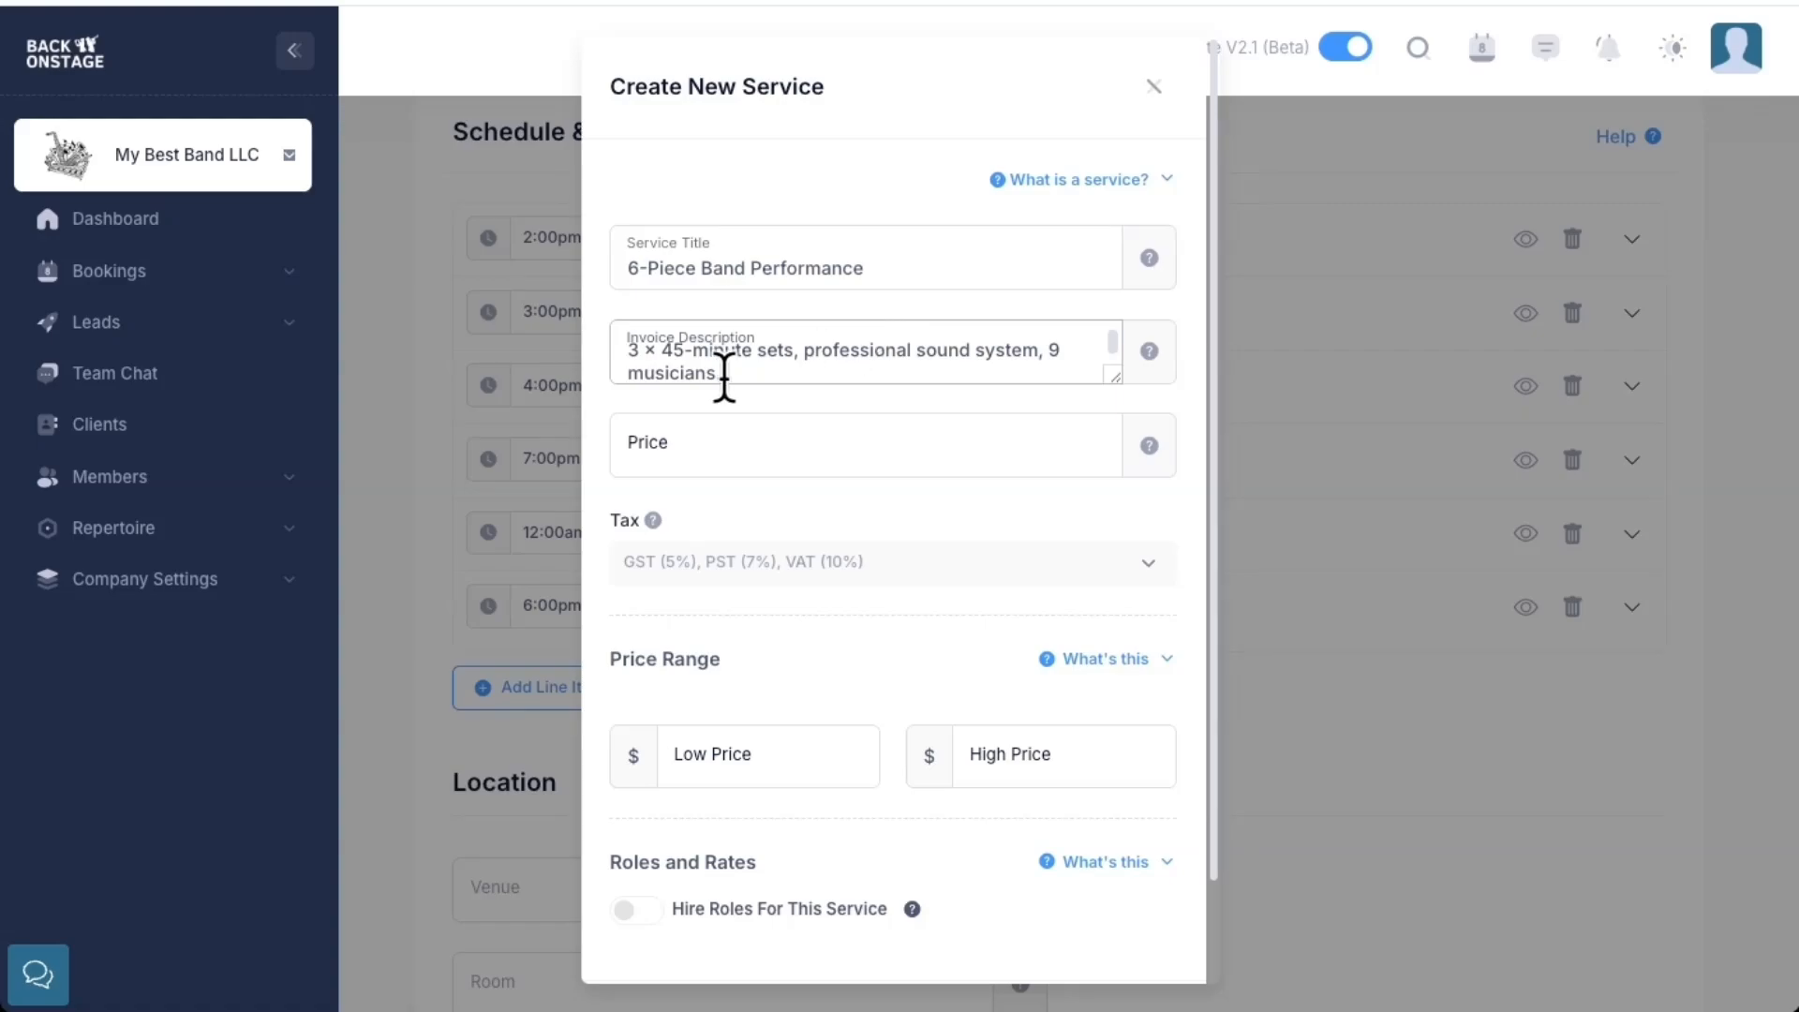
{"action": "type", "text": "."}
{"action": "left_click_drag", "start_coordinate": [1113, 374], "coordinate": [1113, 410]}
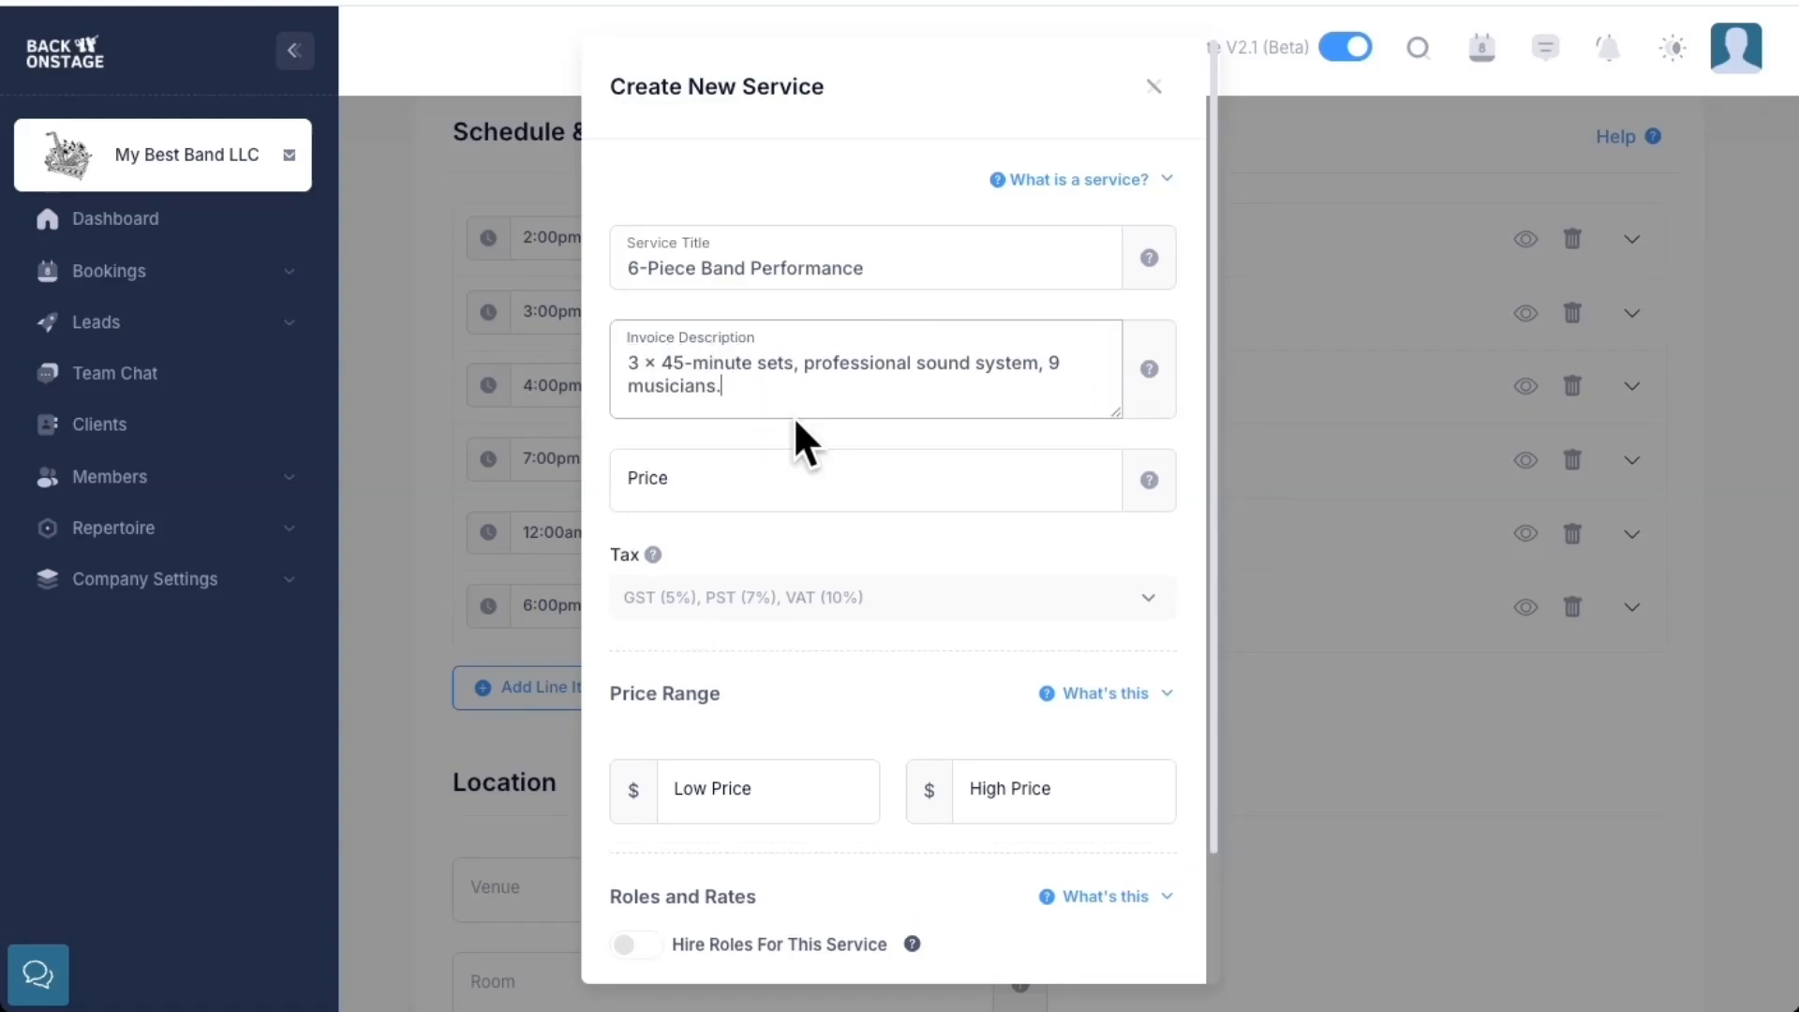
Price the service at 10000 and turn on Hire Roles For This Service
{"action": "left_click", "coordinate": [915, 476]}
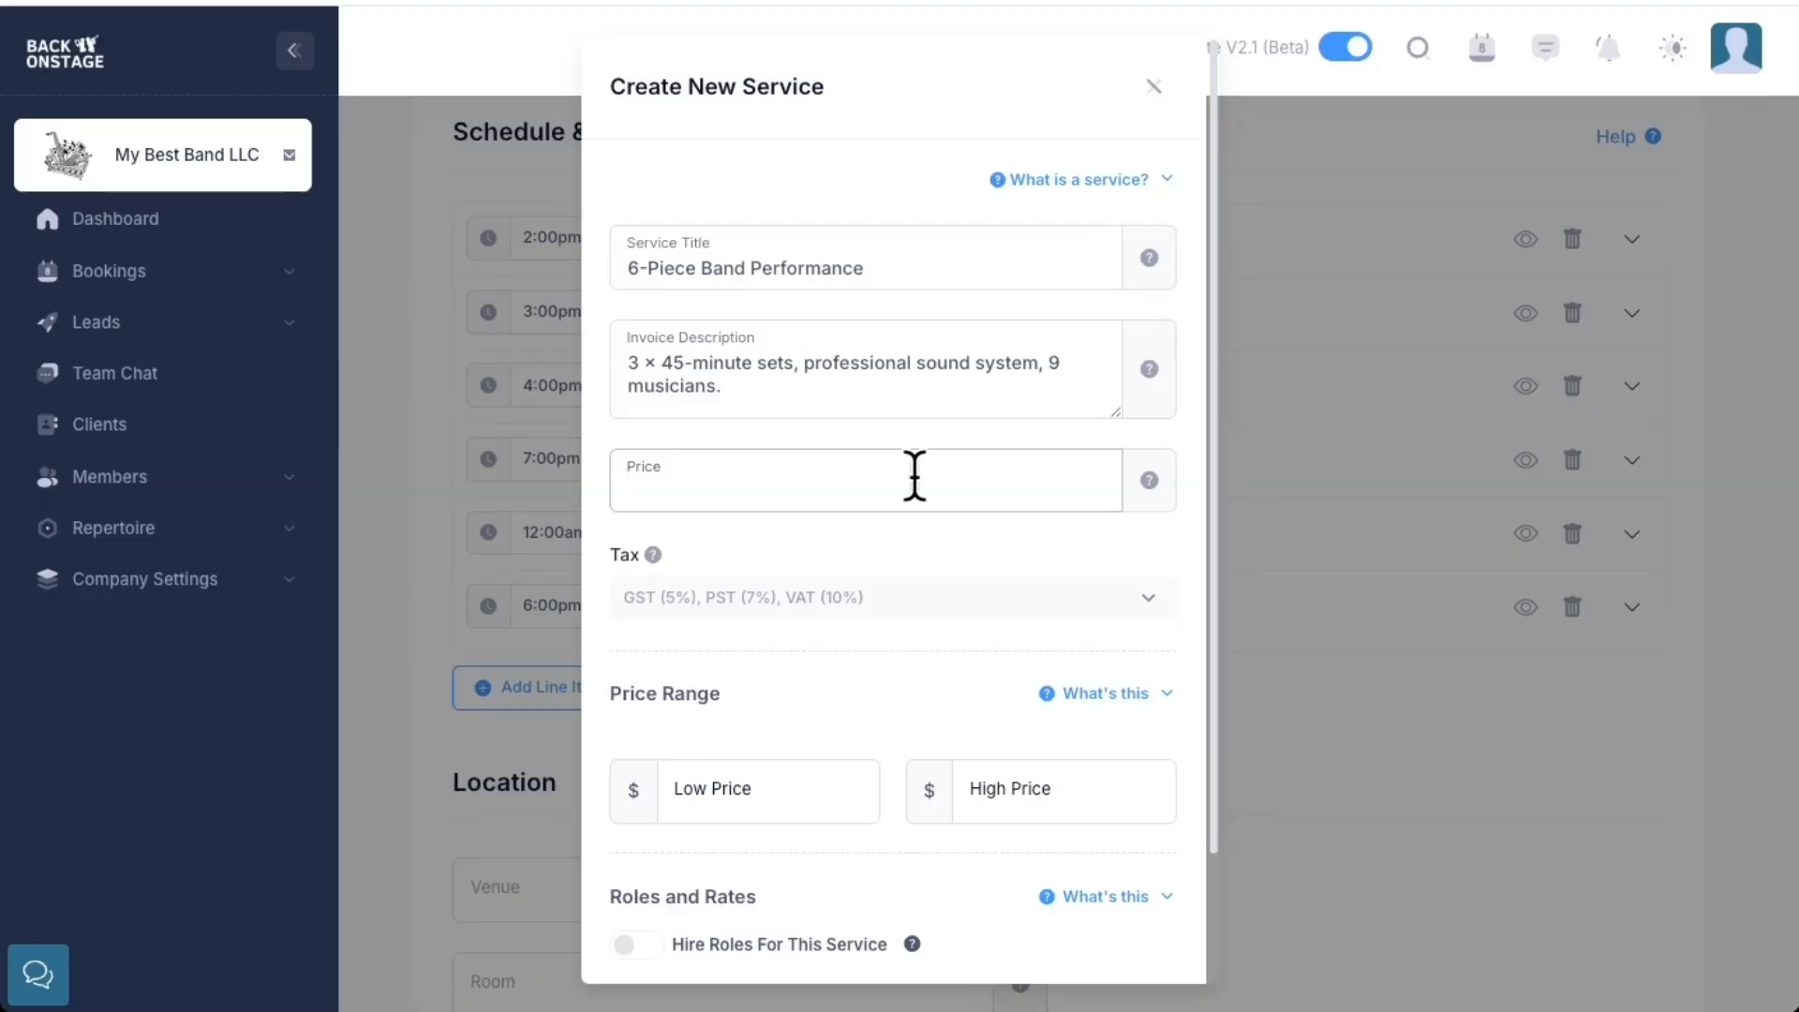
{"action": "type", "text": "10000"}
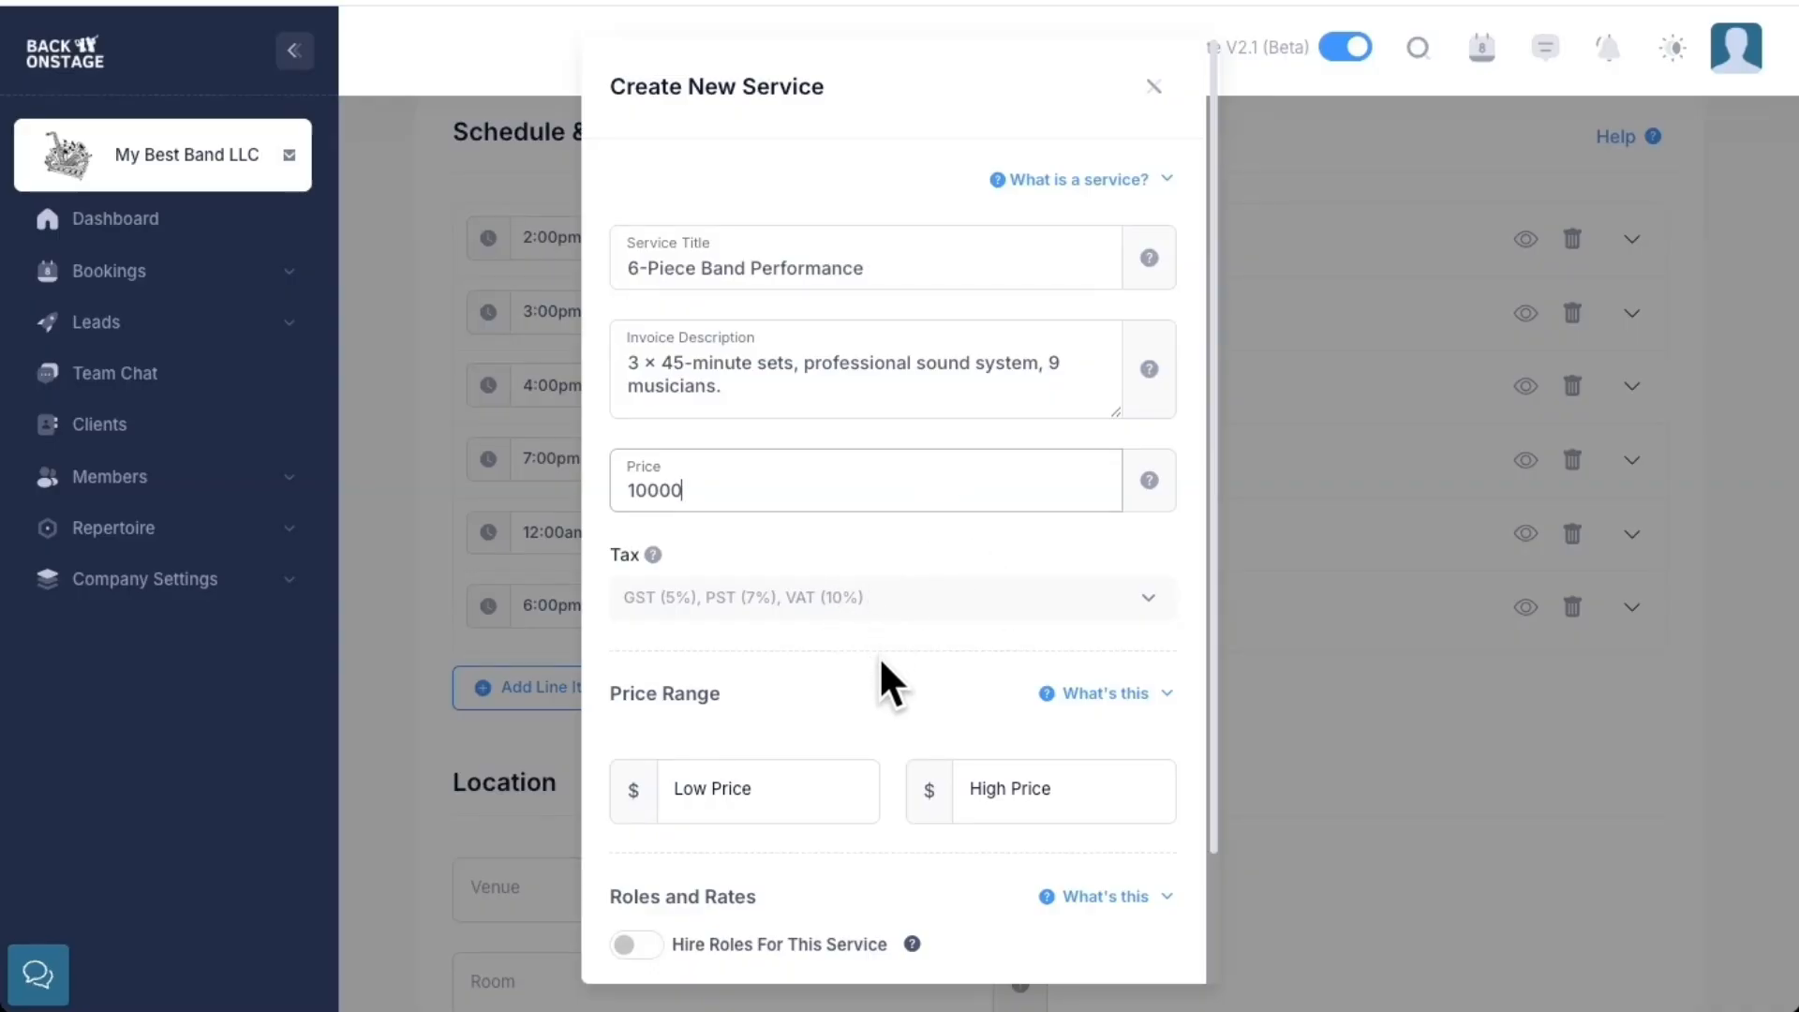
{"action": "scroll", "coordinate": [879, 665], "scroll_direction": "down", "scroll_amount": 2}
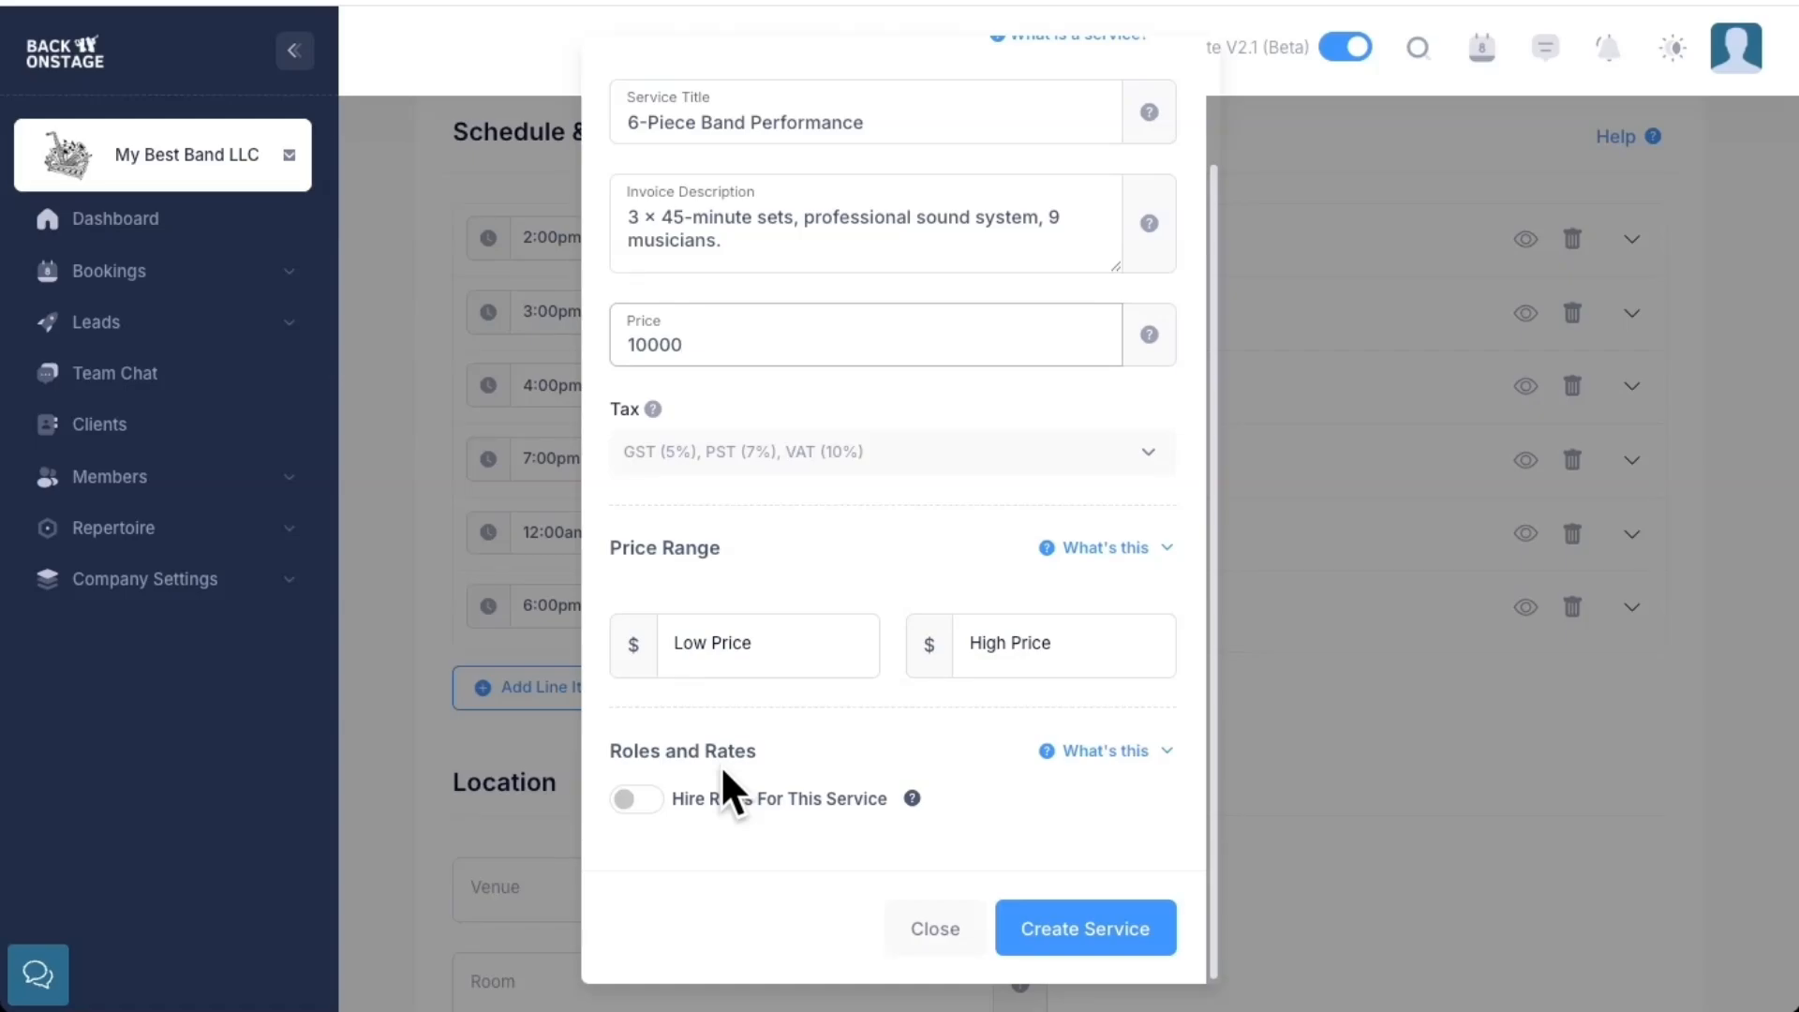
{"action": "left_click", "coordinate": [636, 802]}
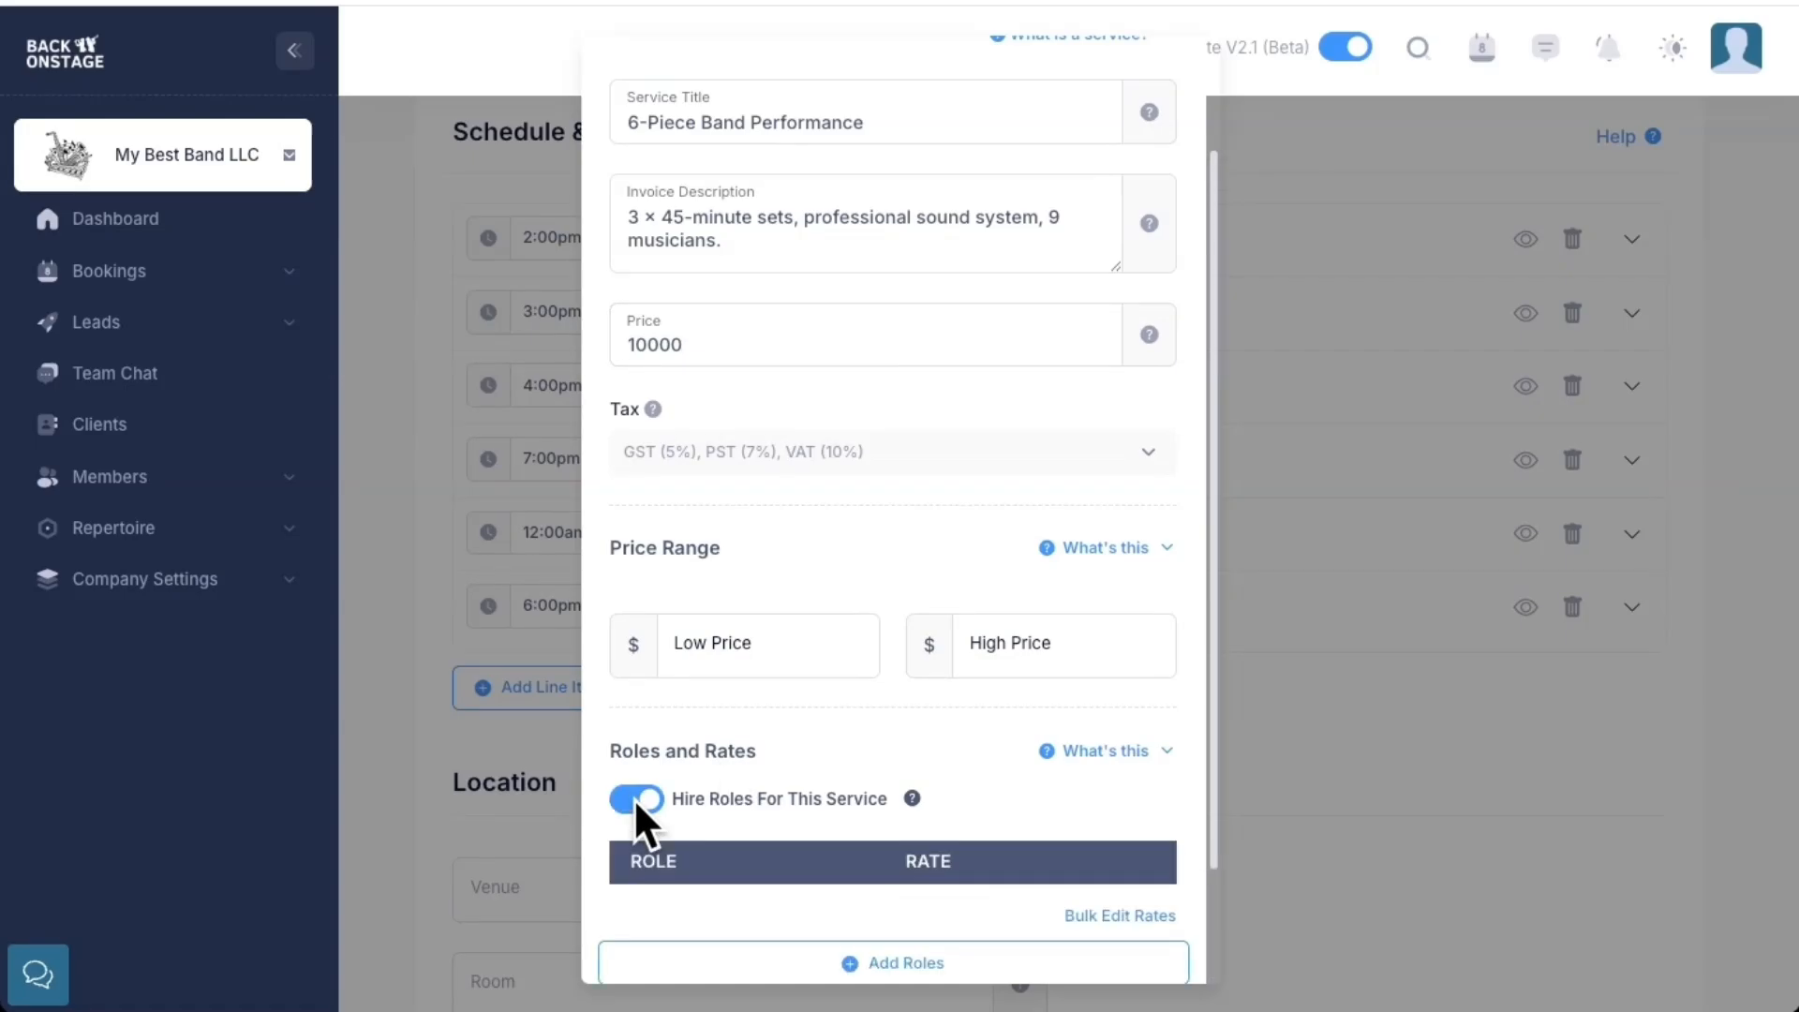
{"action": "scroll", "coordinate": [818, 772], "scroll_direction": "down", "scroll_amount": 2}
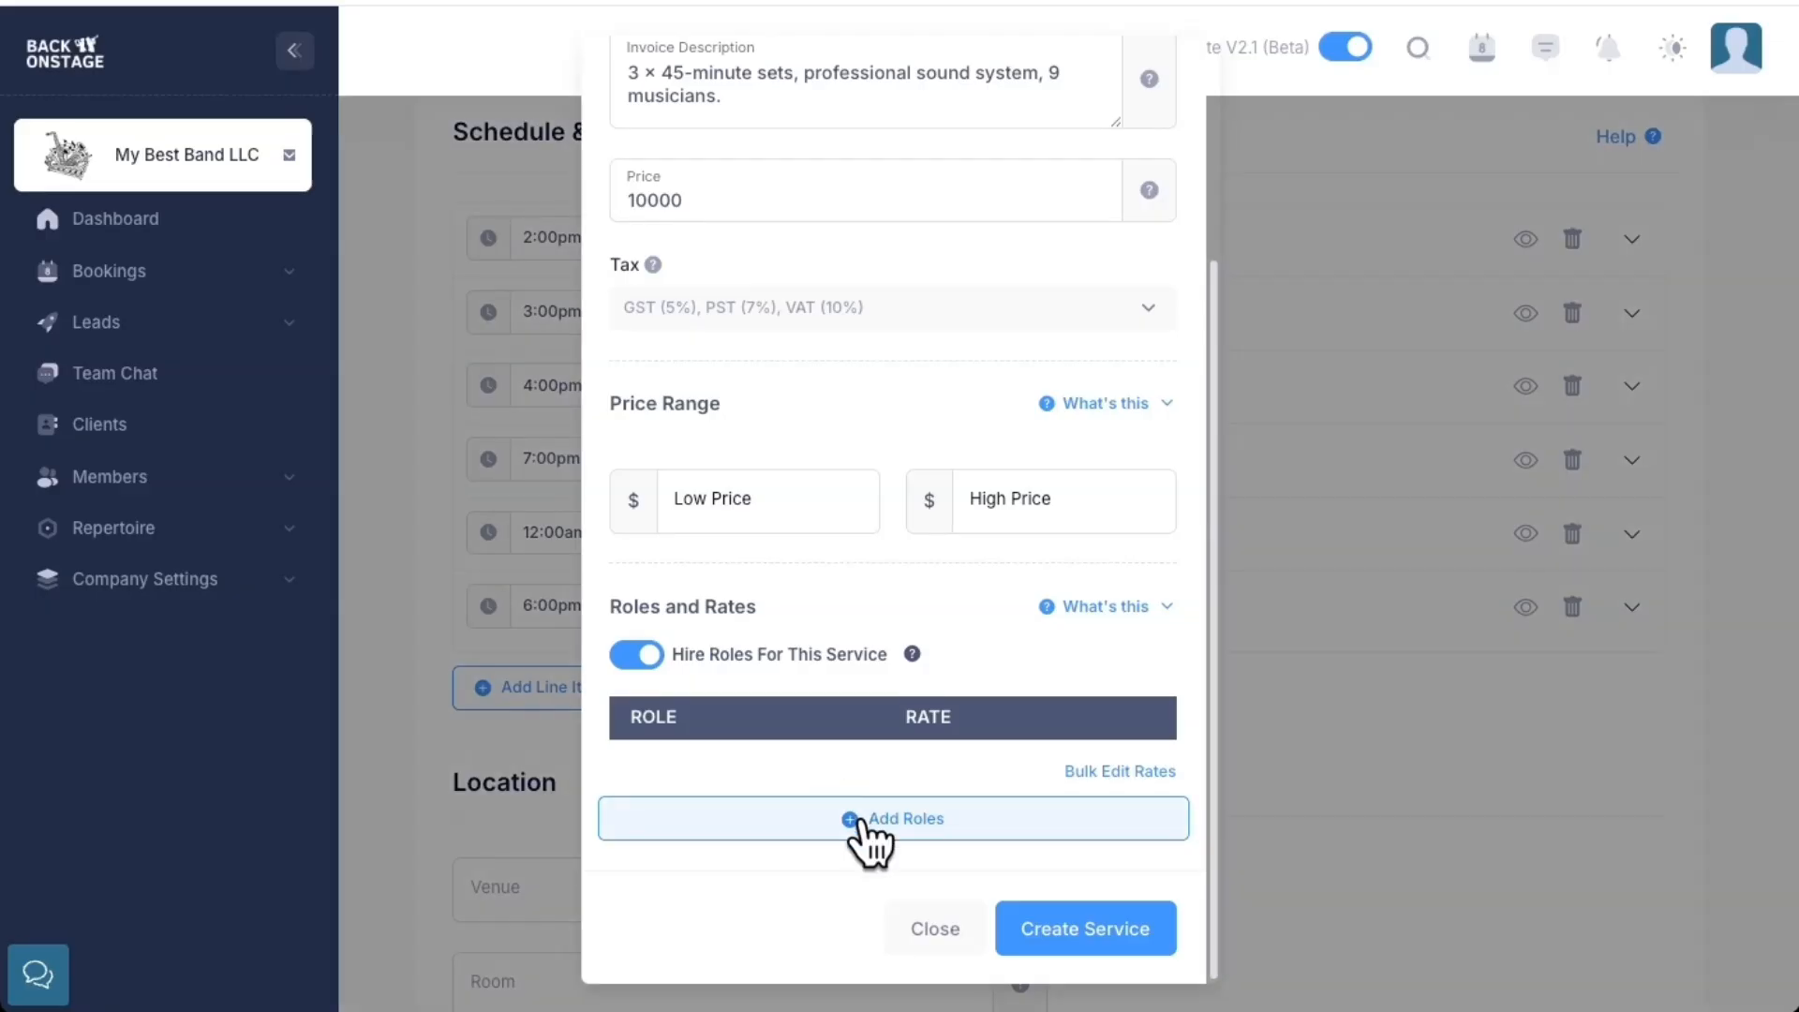
Add the Bass, Drums, Guitar, Keyboard, Tenor Saxophone and Violin roles to the service
{"action": "left_click", "coordinate": [860, 818]}
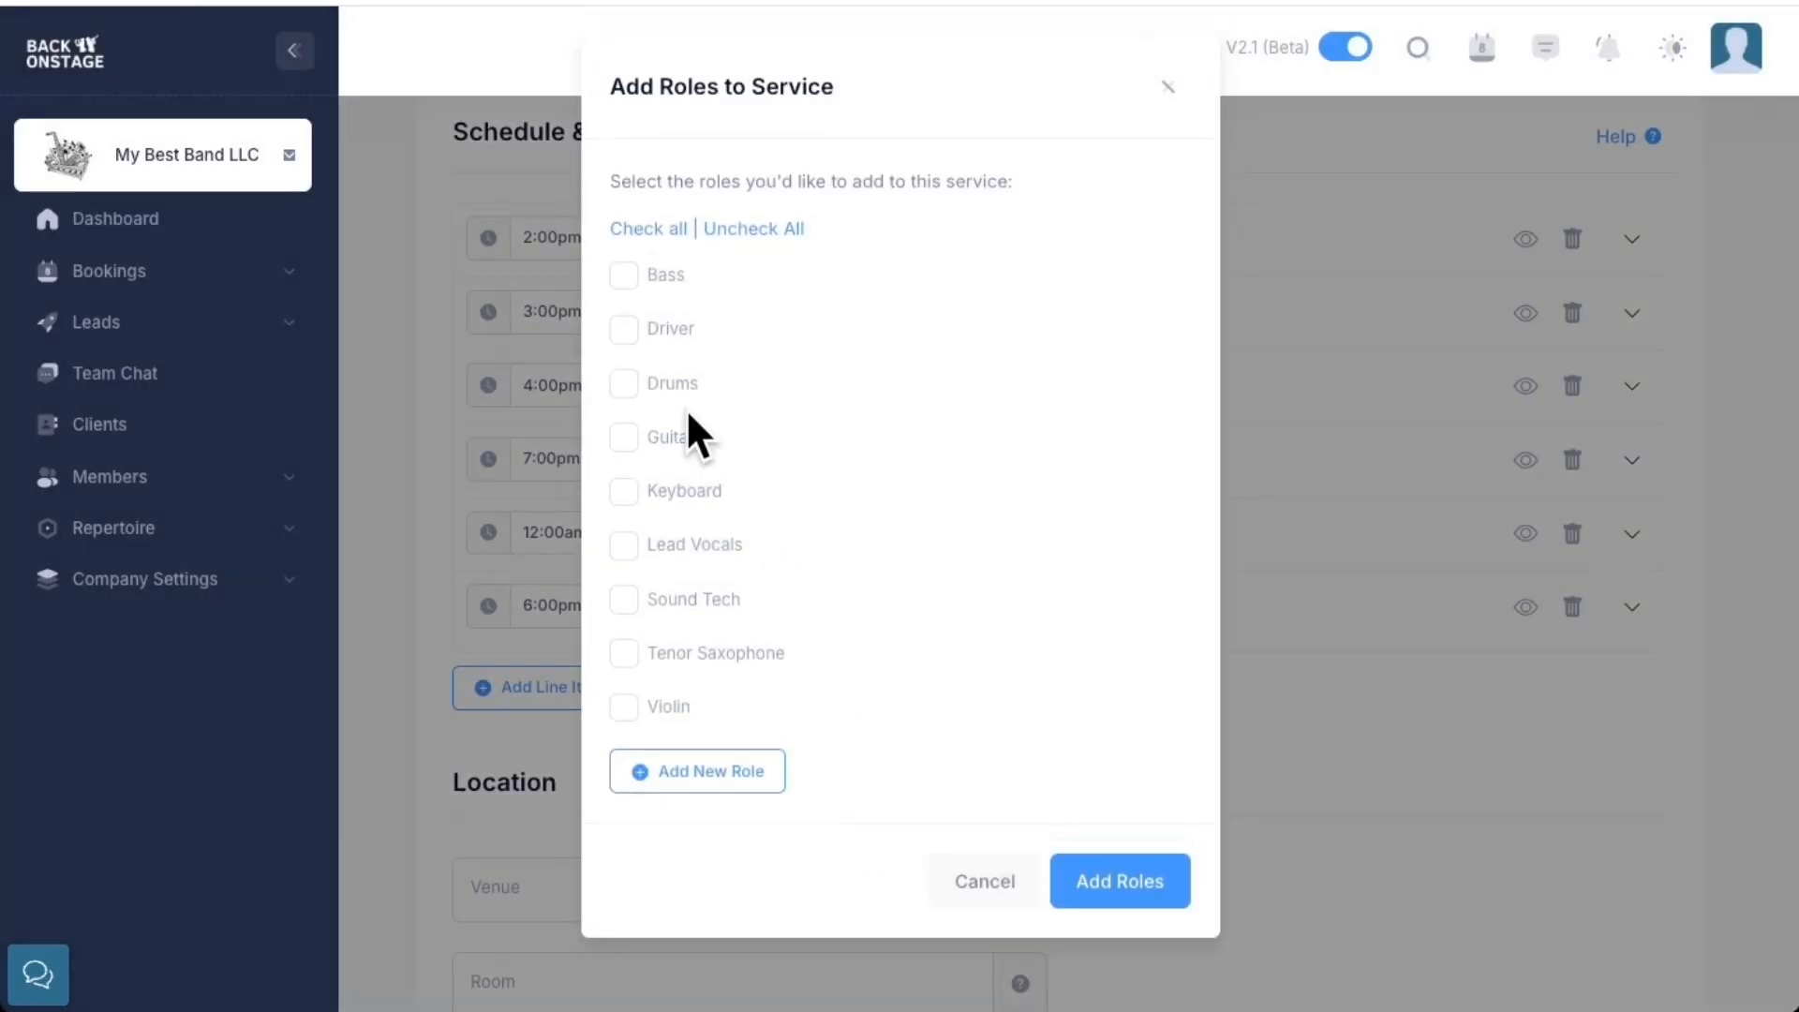
{"action": "left_click", "coordinate": [622, 274]}
{"action": "left_click", "coordinate": [624, 384]}
{"action": "left_click", "coordinate": [624, 437]}
{"action": "left_click", "coordinate": [624, 491]}
{"action": "left_click", "coordinate": [624, 653]}
{"action": "left_click", "coordinate": [624, 706]}
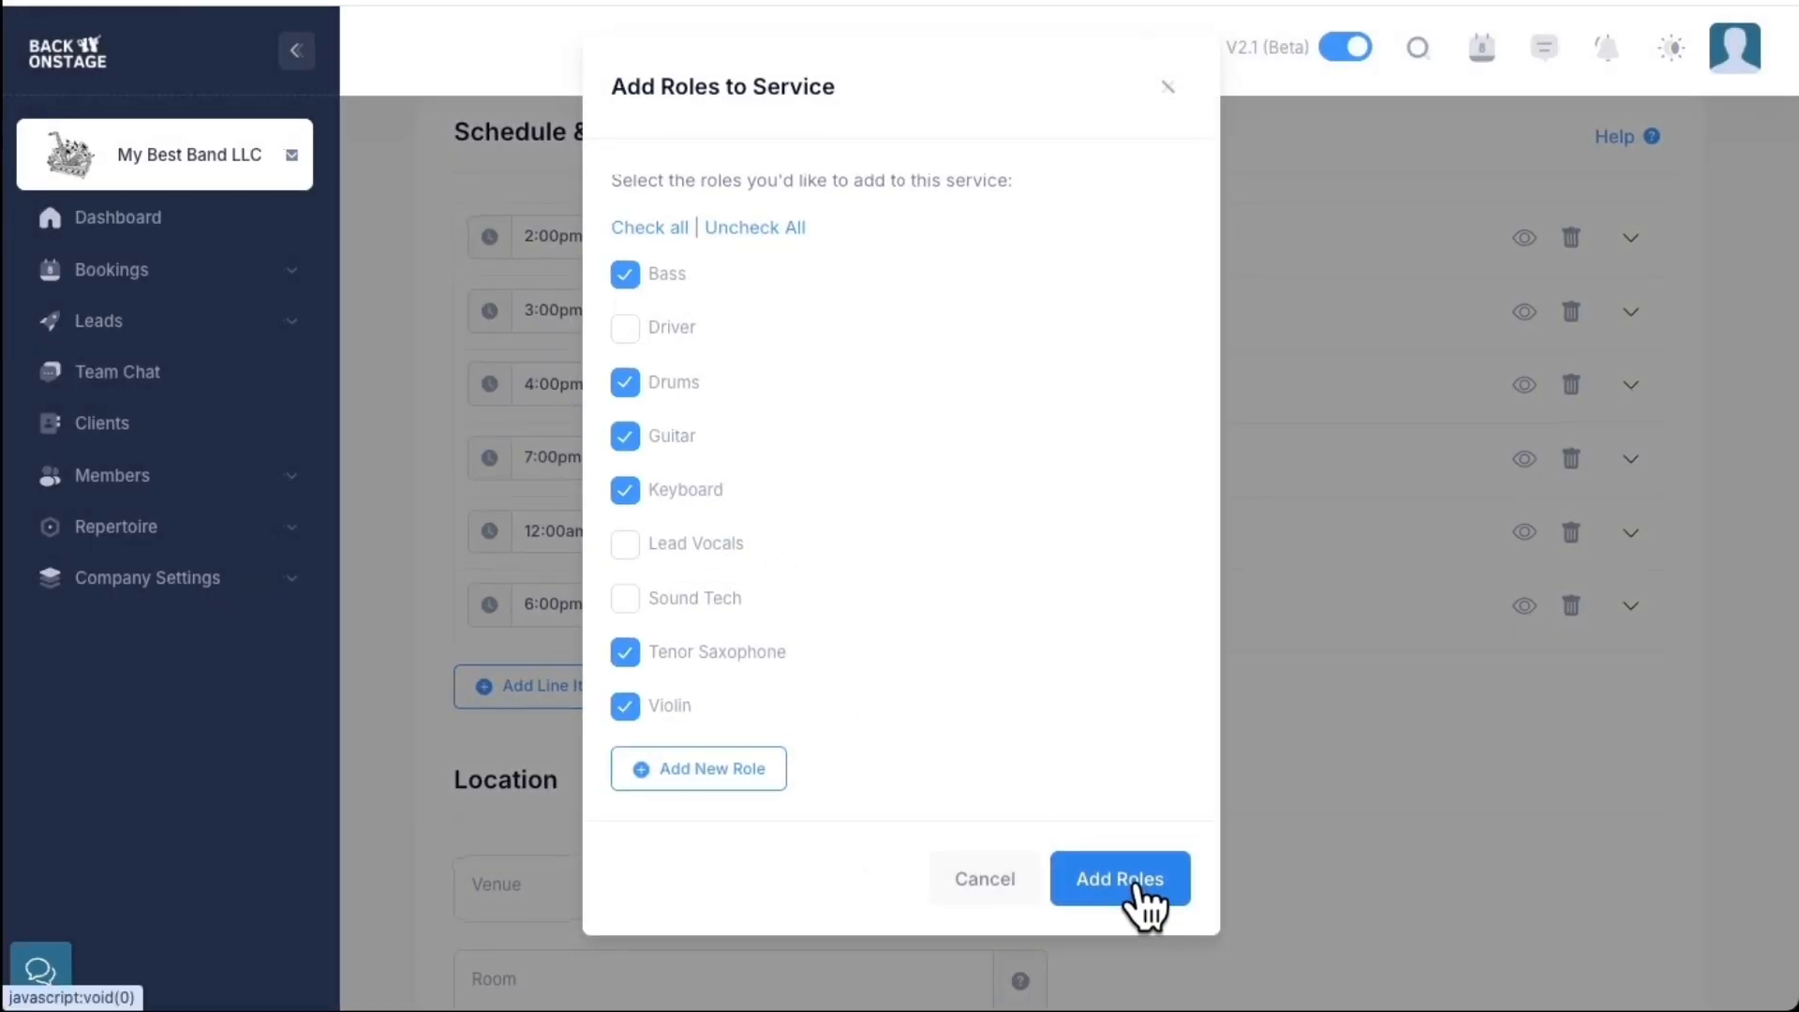
{"action": "left_click", "coordinate": [1137, 879]}
Bulk-set every role's rate to $400 and create the service
{"action": "left_click", "coordinate": [1125, 330]}
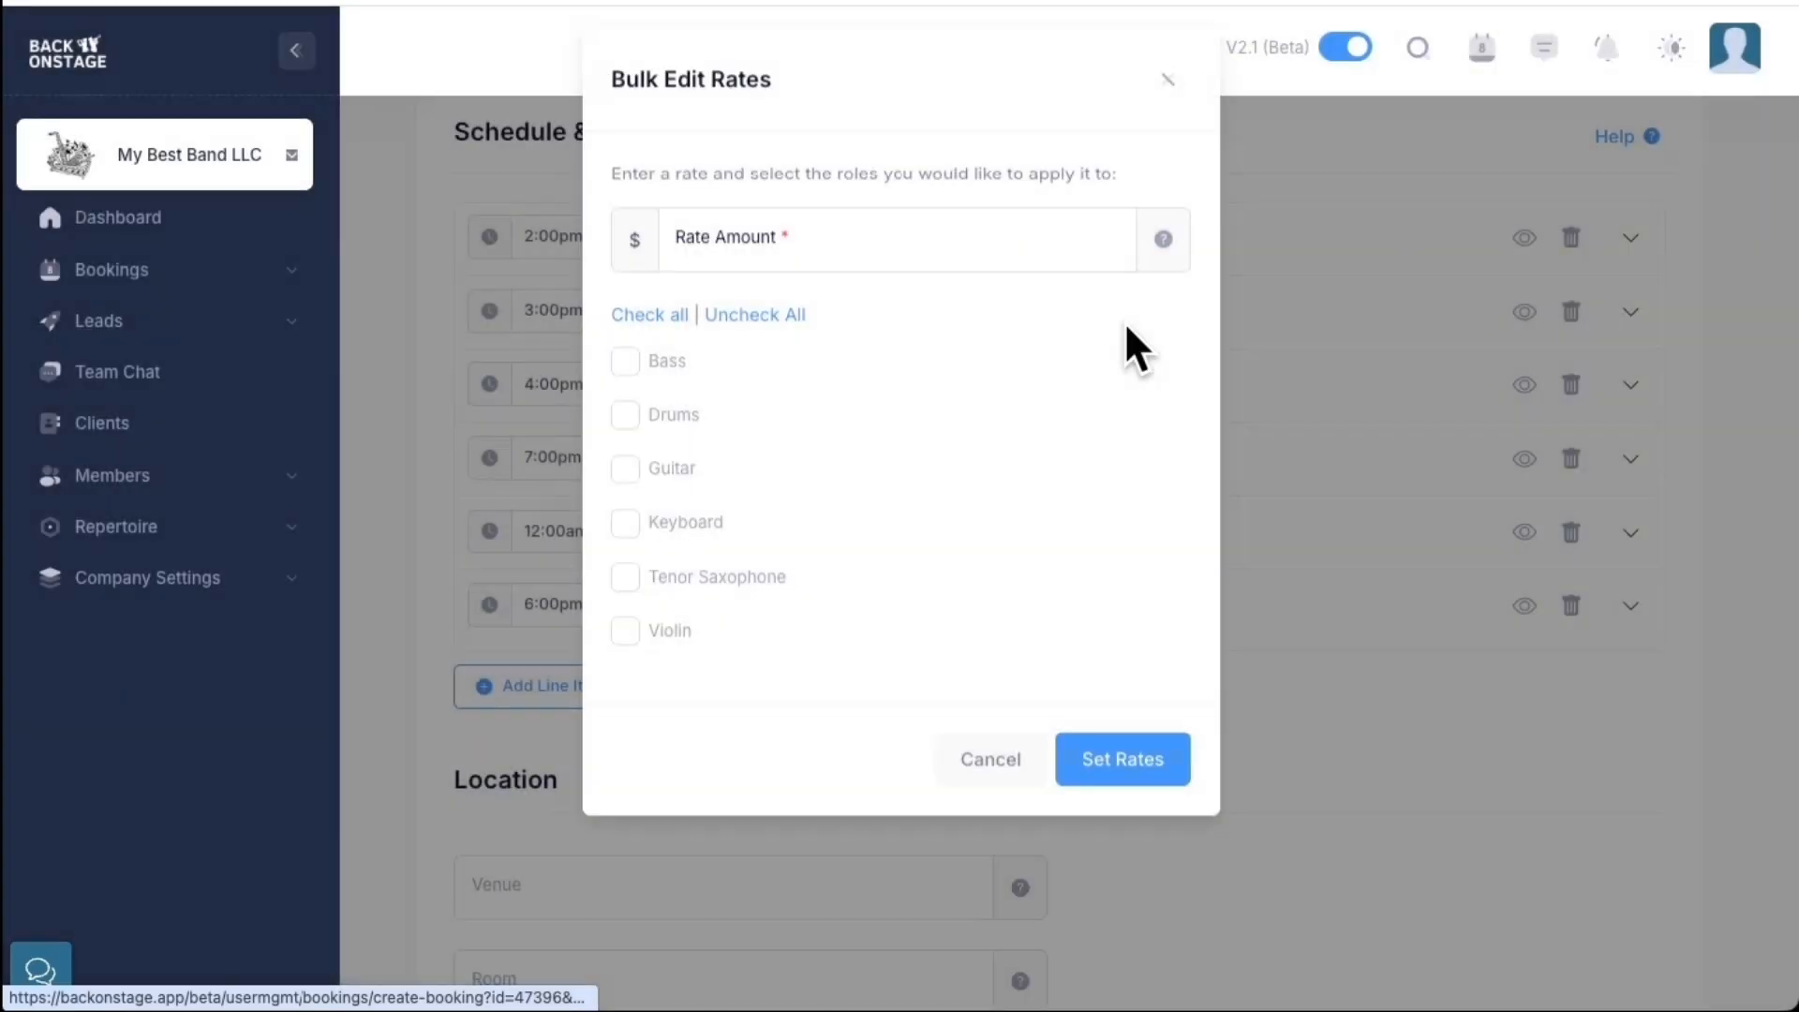
{"action": "left_click", "coordinate": [1120, 764]}
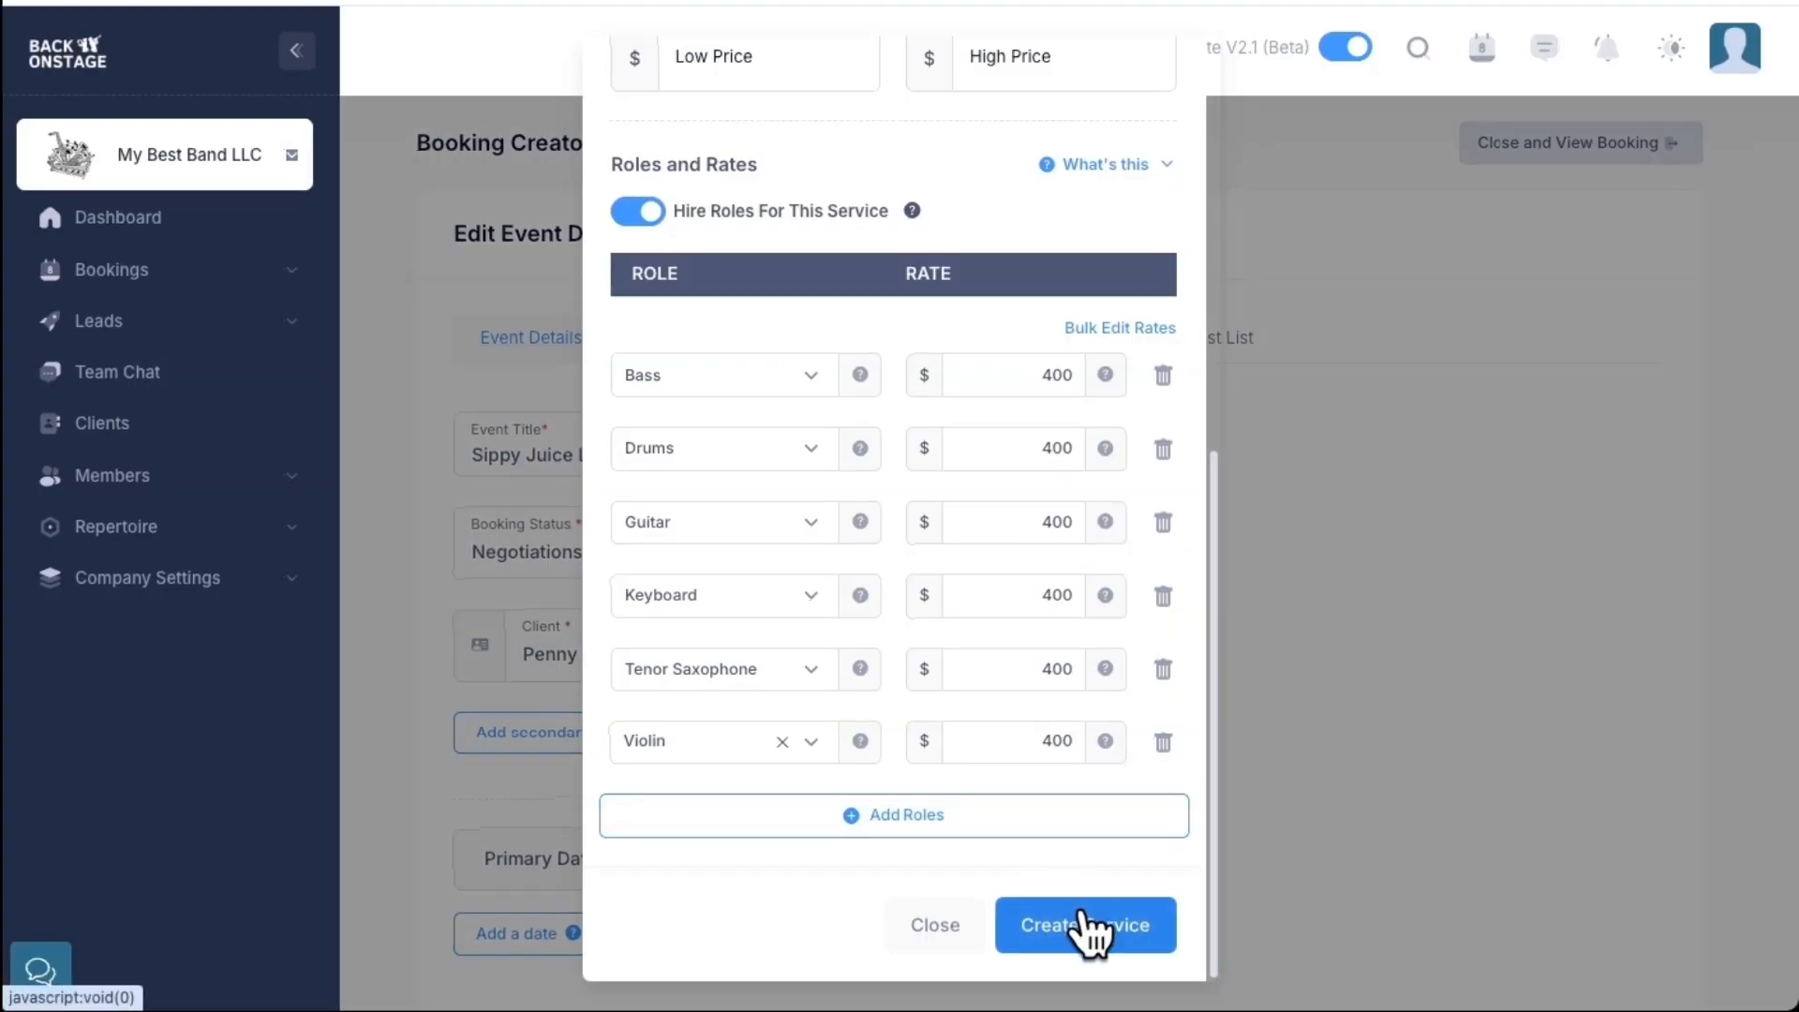
{"action": "left_click", "coordinate": [1087, 928]}
Set the 7:00pm 6-Piece Band Performance to end at 11:00pm
{"action": "scroll", "coordinate": [1016, 696], "scroll_direction": "down", "scroll_amount": 1}
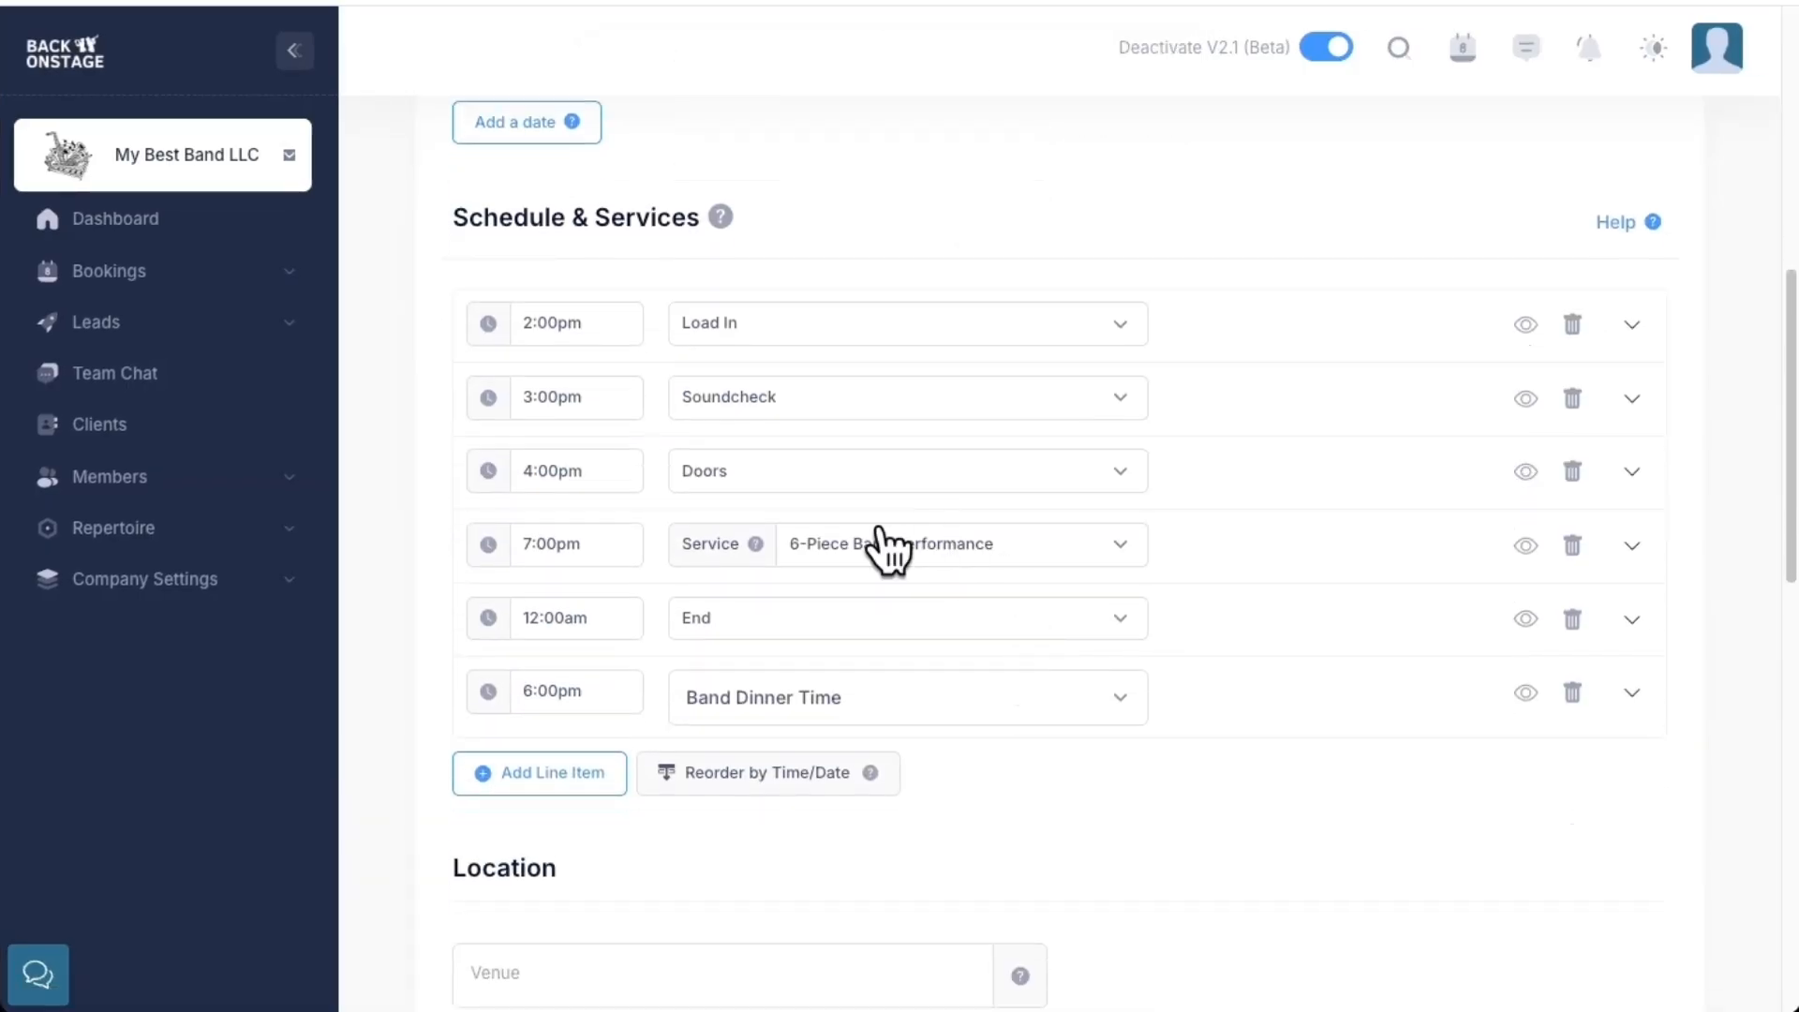
{"action": "left_click", "coordinate": [1635, 548]}
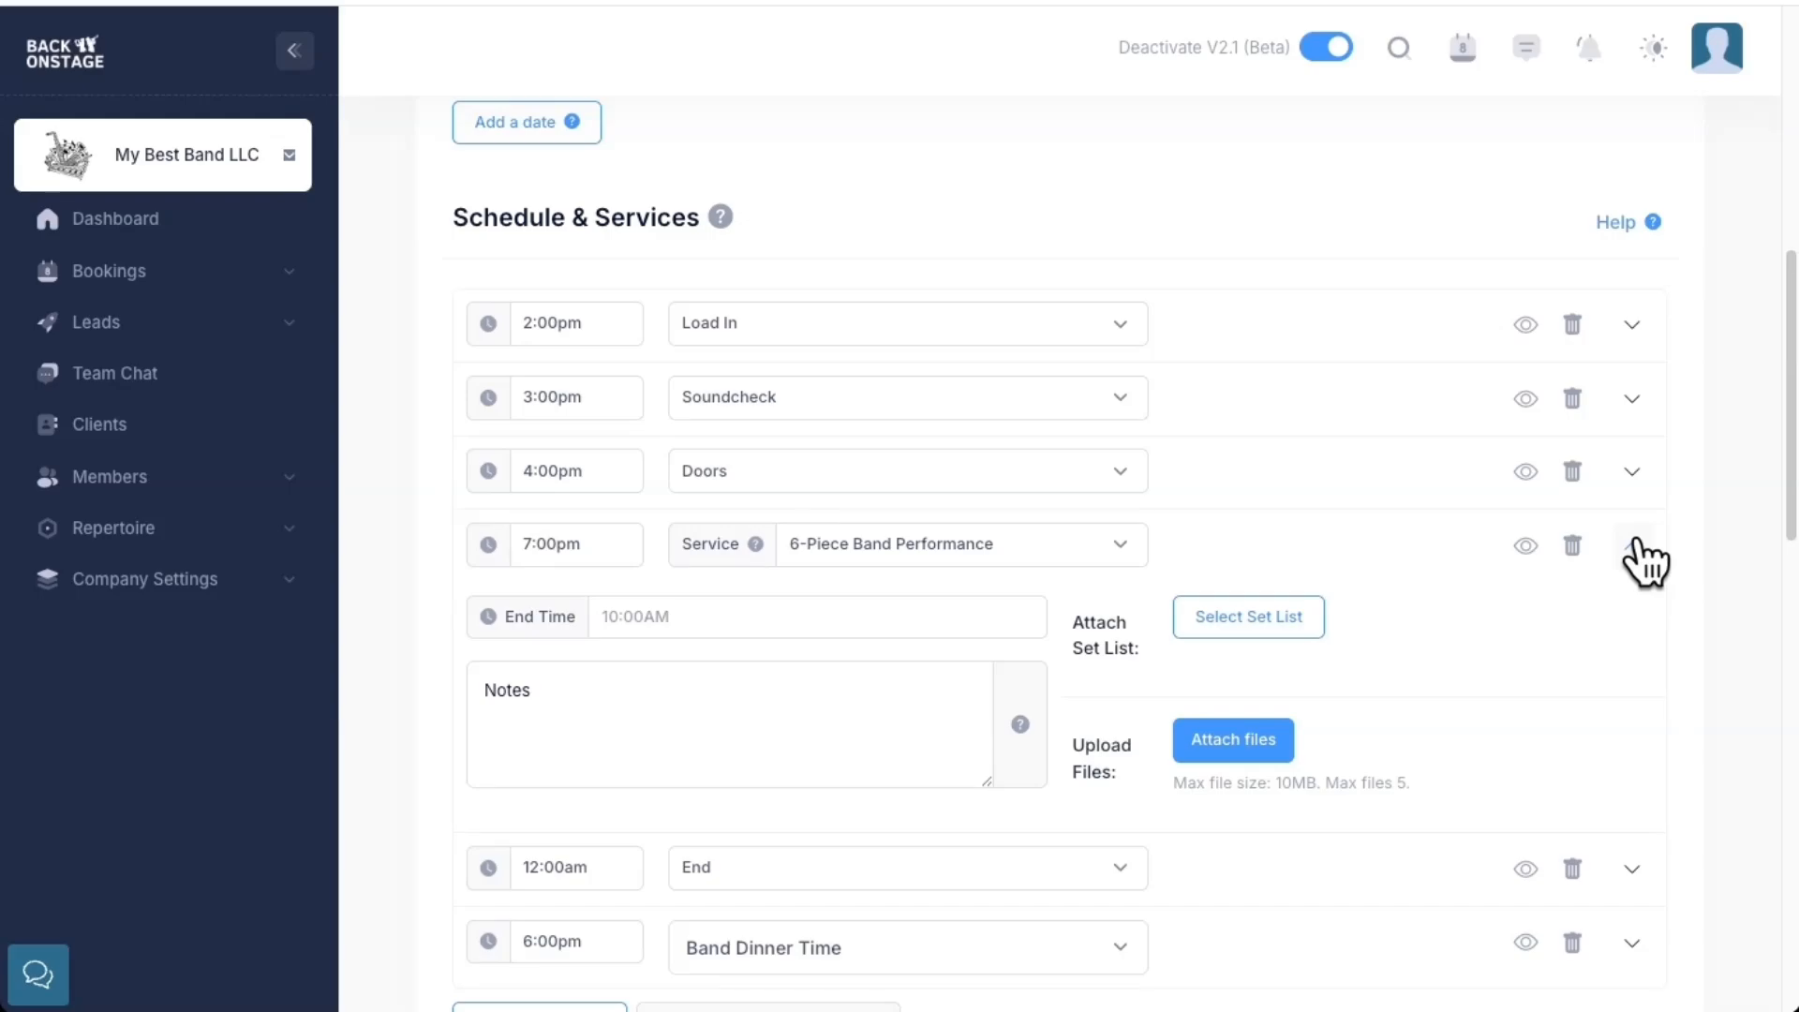
{"action": "left_click", "coordinate": [661, 721]}
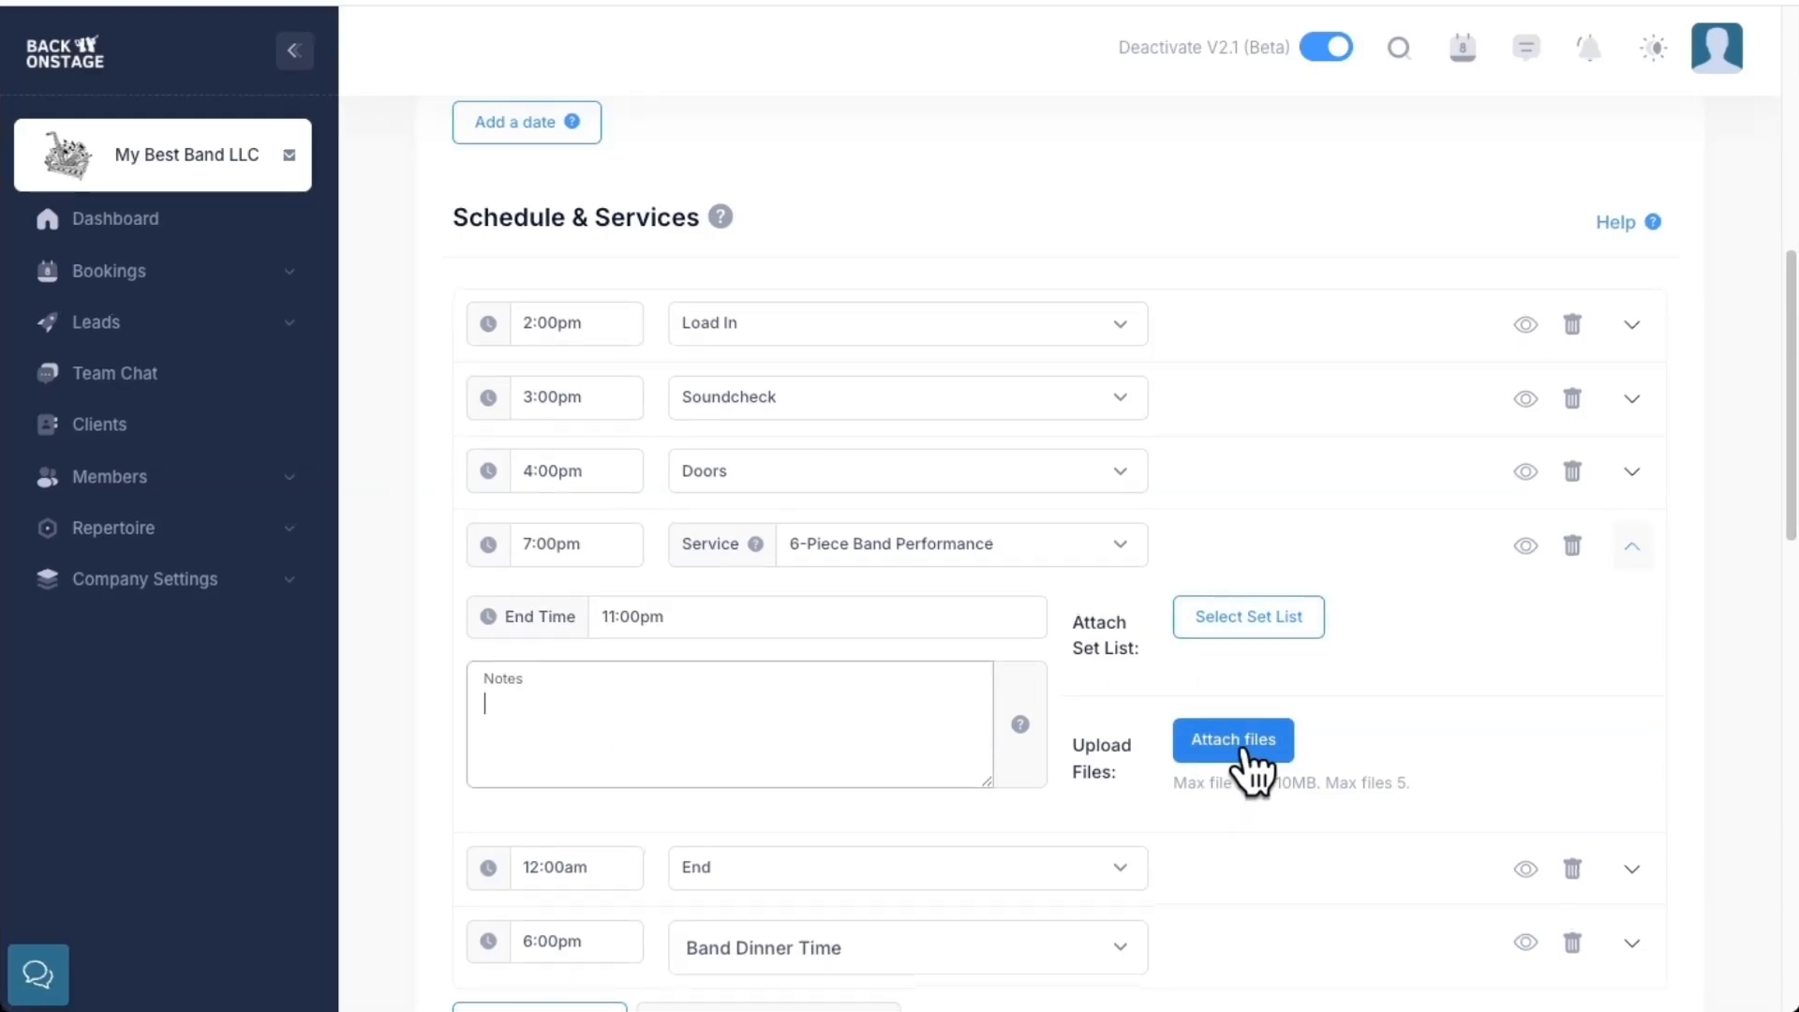
{"action": "left_click", "coordinate": [1632, 545]}
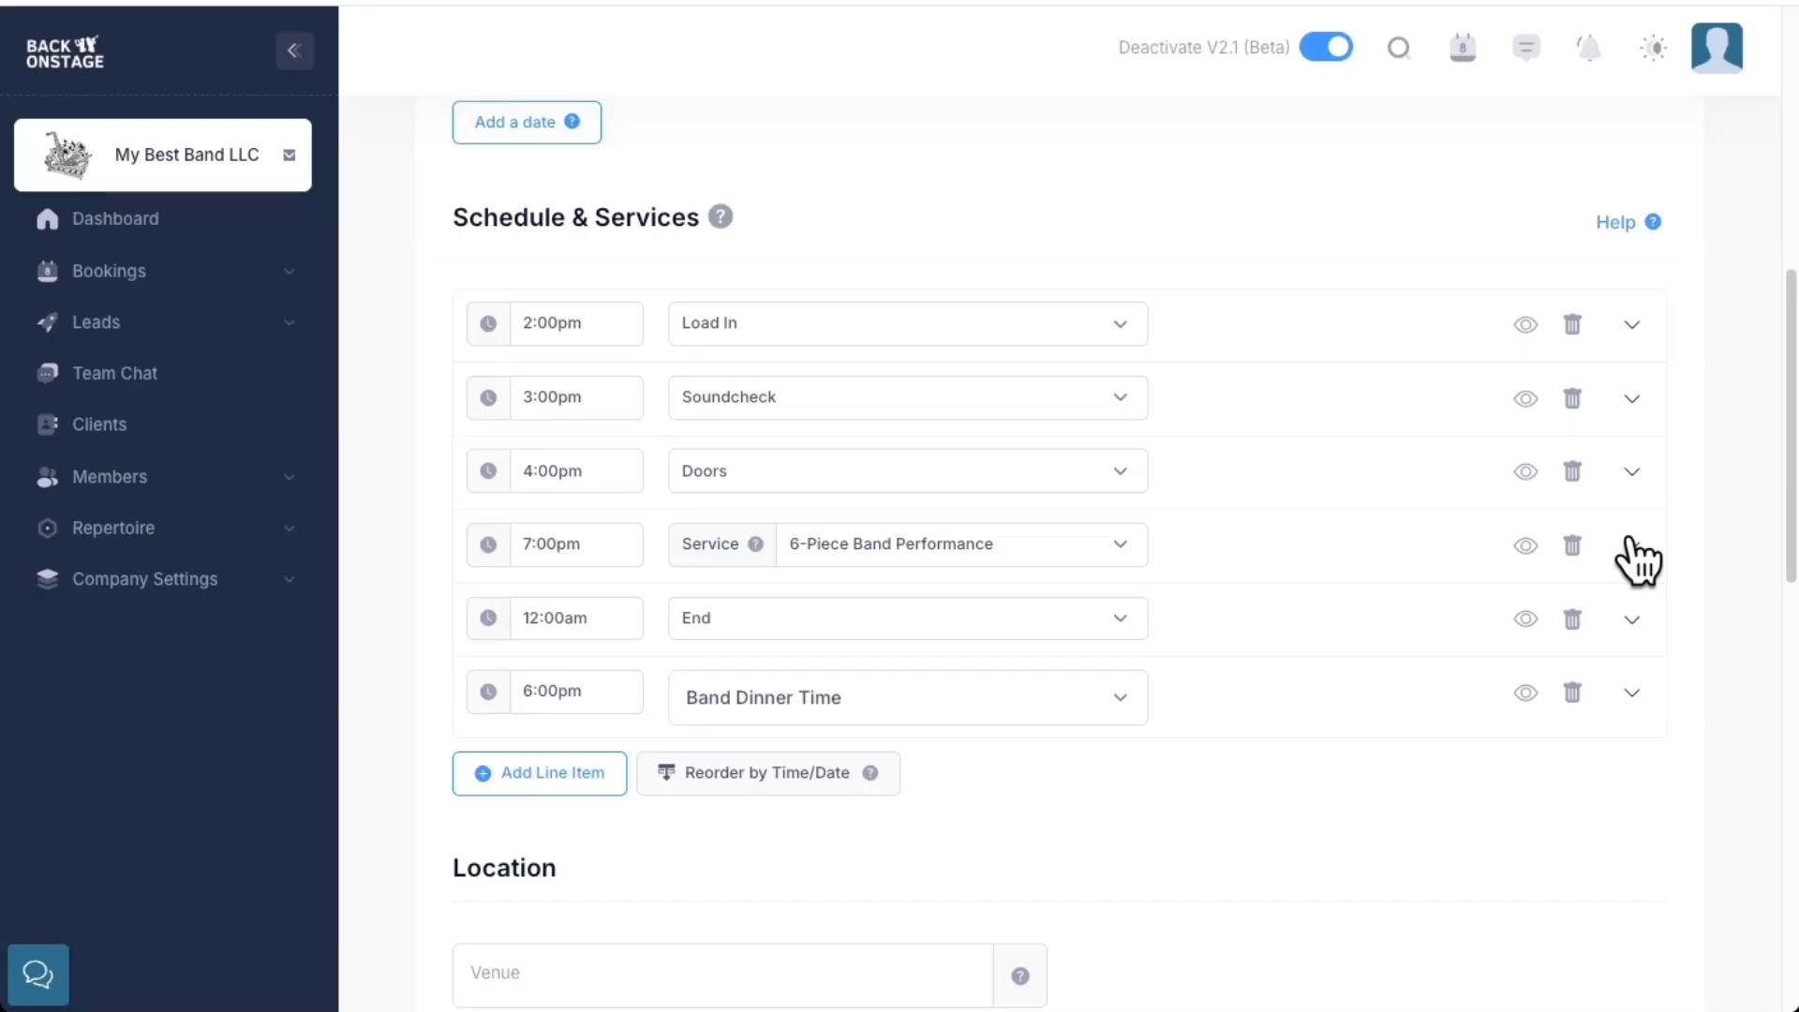
{"action": "scroll", "coordinate": [1036, 503], "scroll_direction": "up", "scroll_amount": 2}
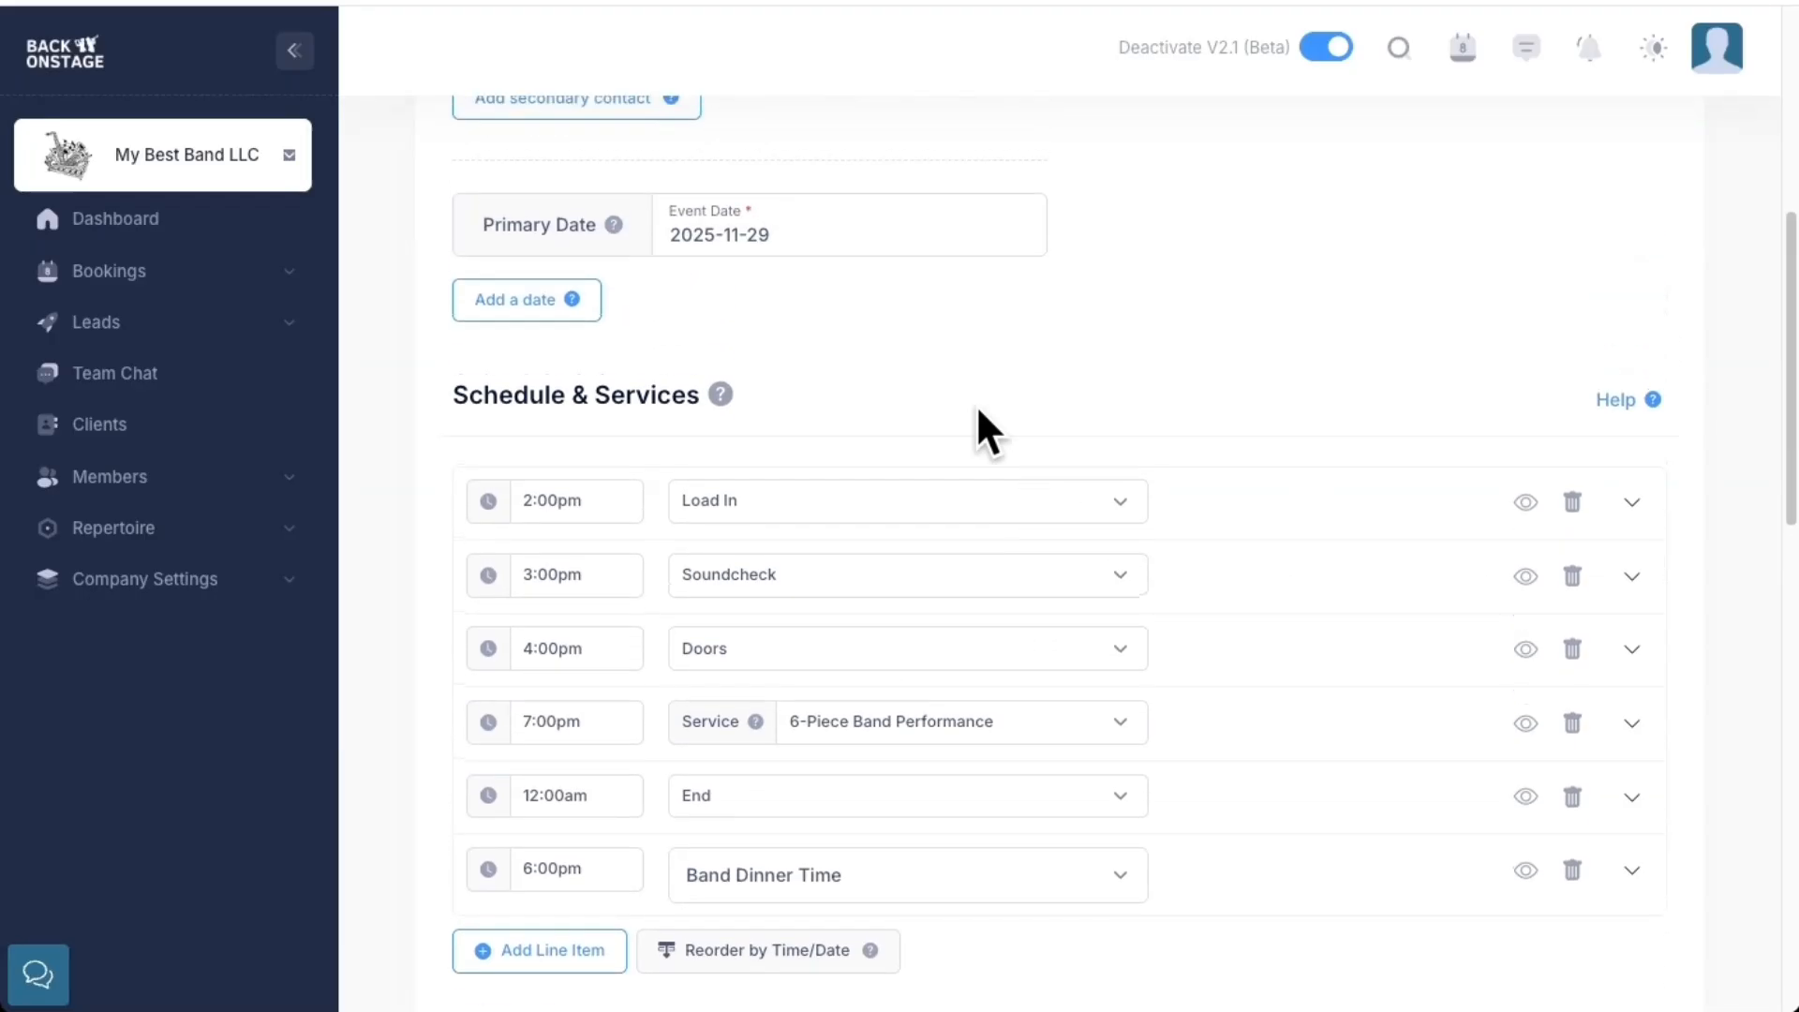
Add November 28, 2025 as the event's secondary date
{"action": "left_click", "coordinate": [497, 318]}
{"action": "left_click", "coordinate": [775, 347]}
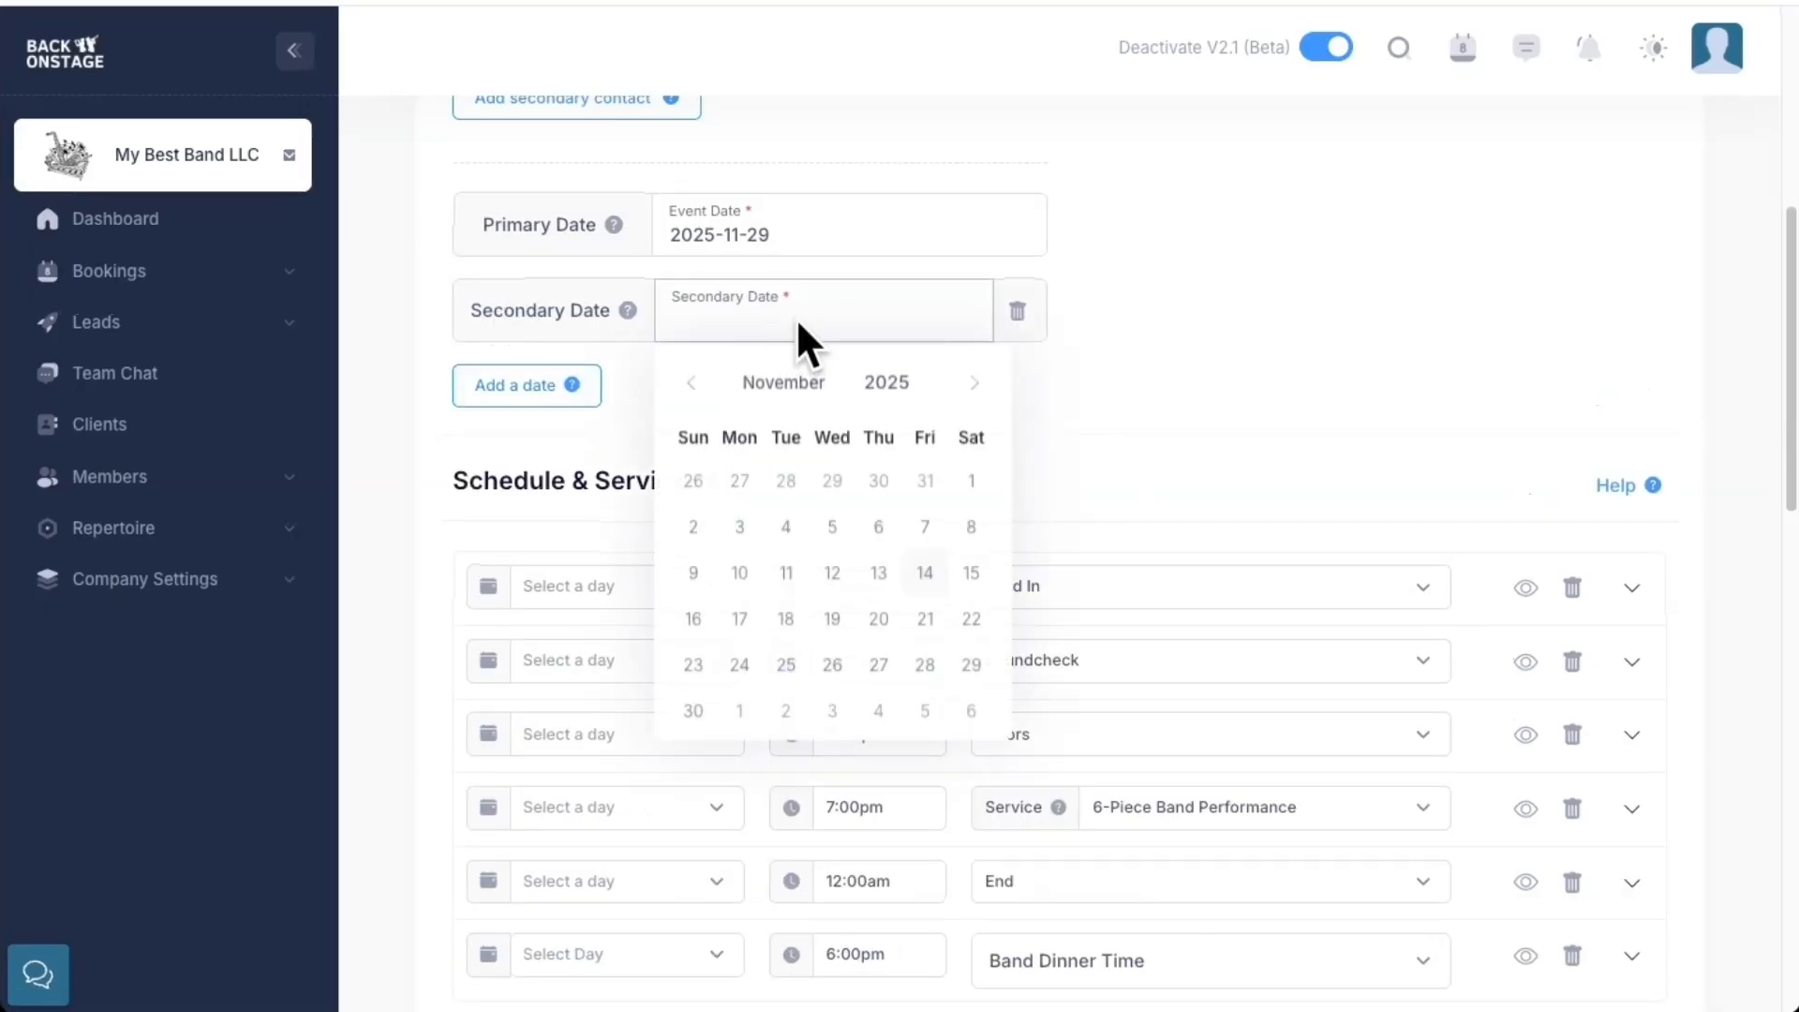
{"action": "left_click", "coordinate": [925, 667]}
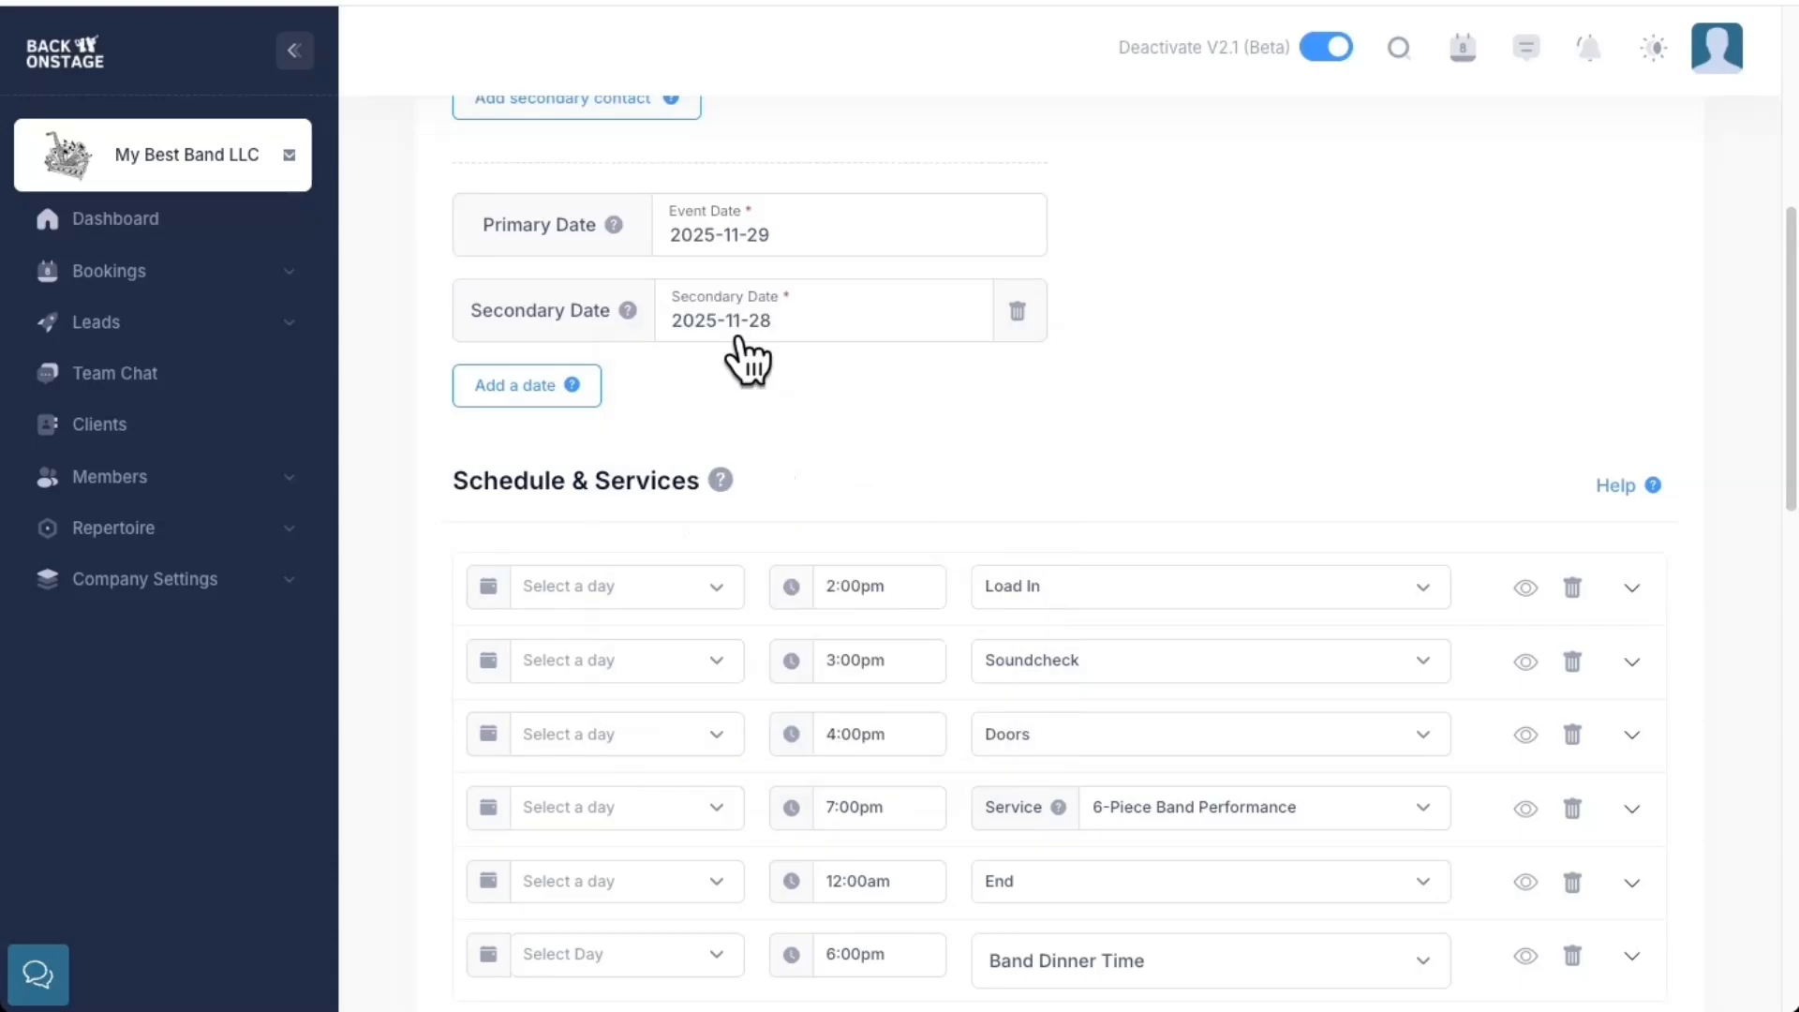
Put all the schedule items, starting with Load In, on 2025-11-29
{"action": "scroll", "coordinate": [740, 353], "scroll_direction": "down", "scroll_amount": 2}
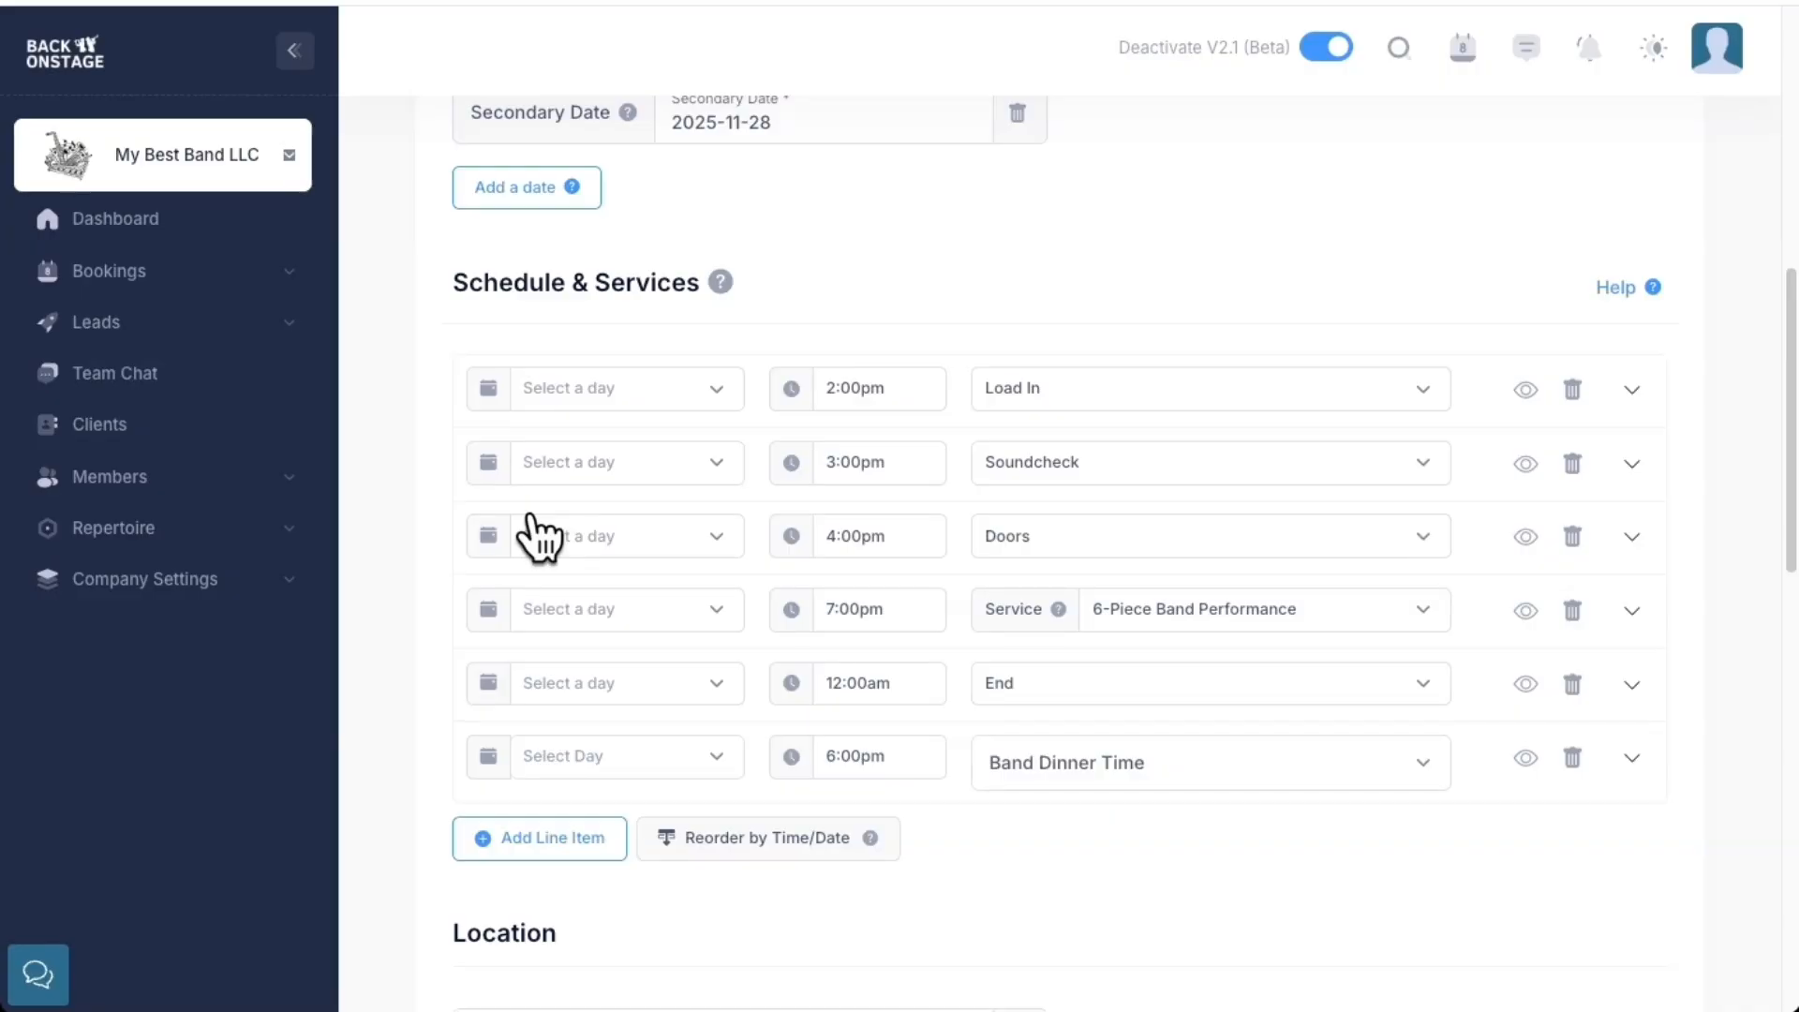
{"action": "left_click", "coordinate": [620, 390]}
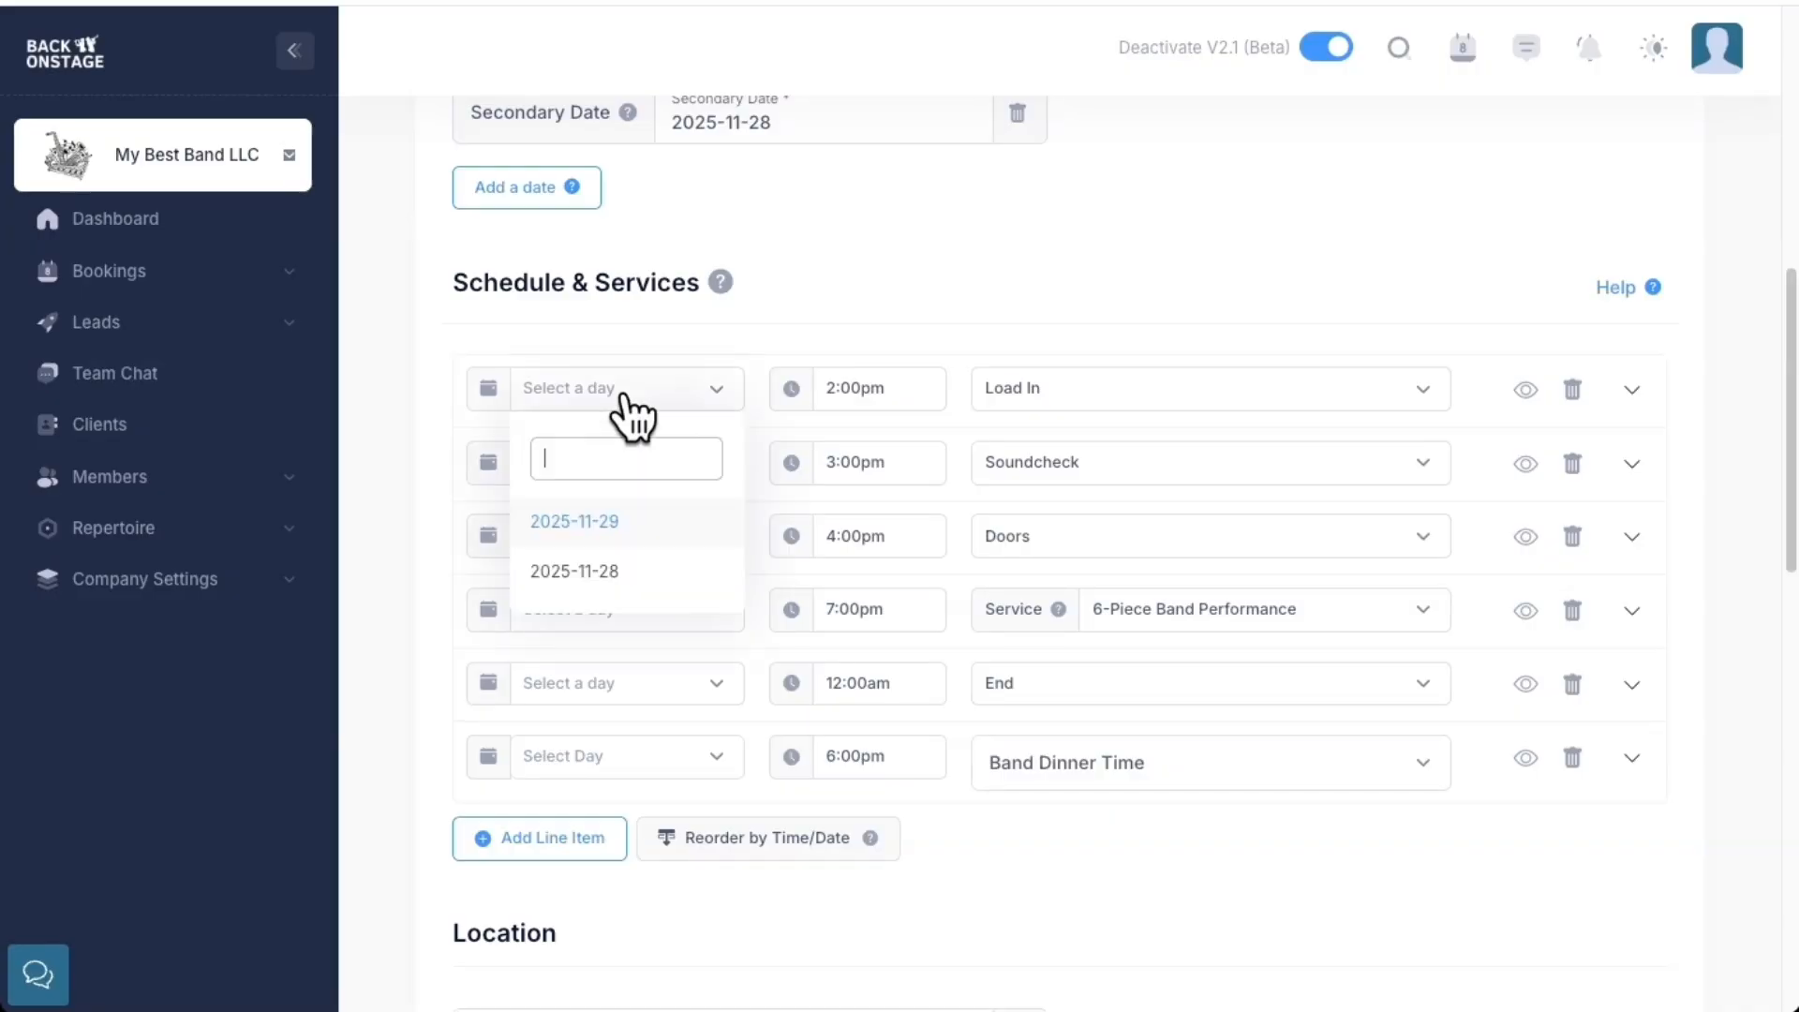
{"action": "left_click", "coordinate": [650, 520]}
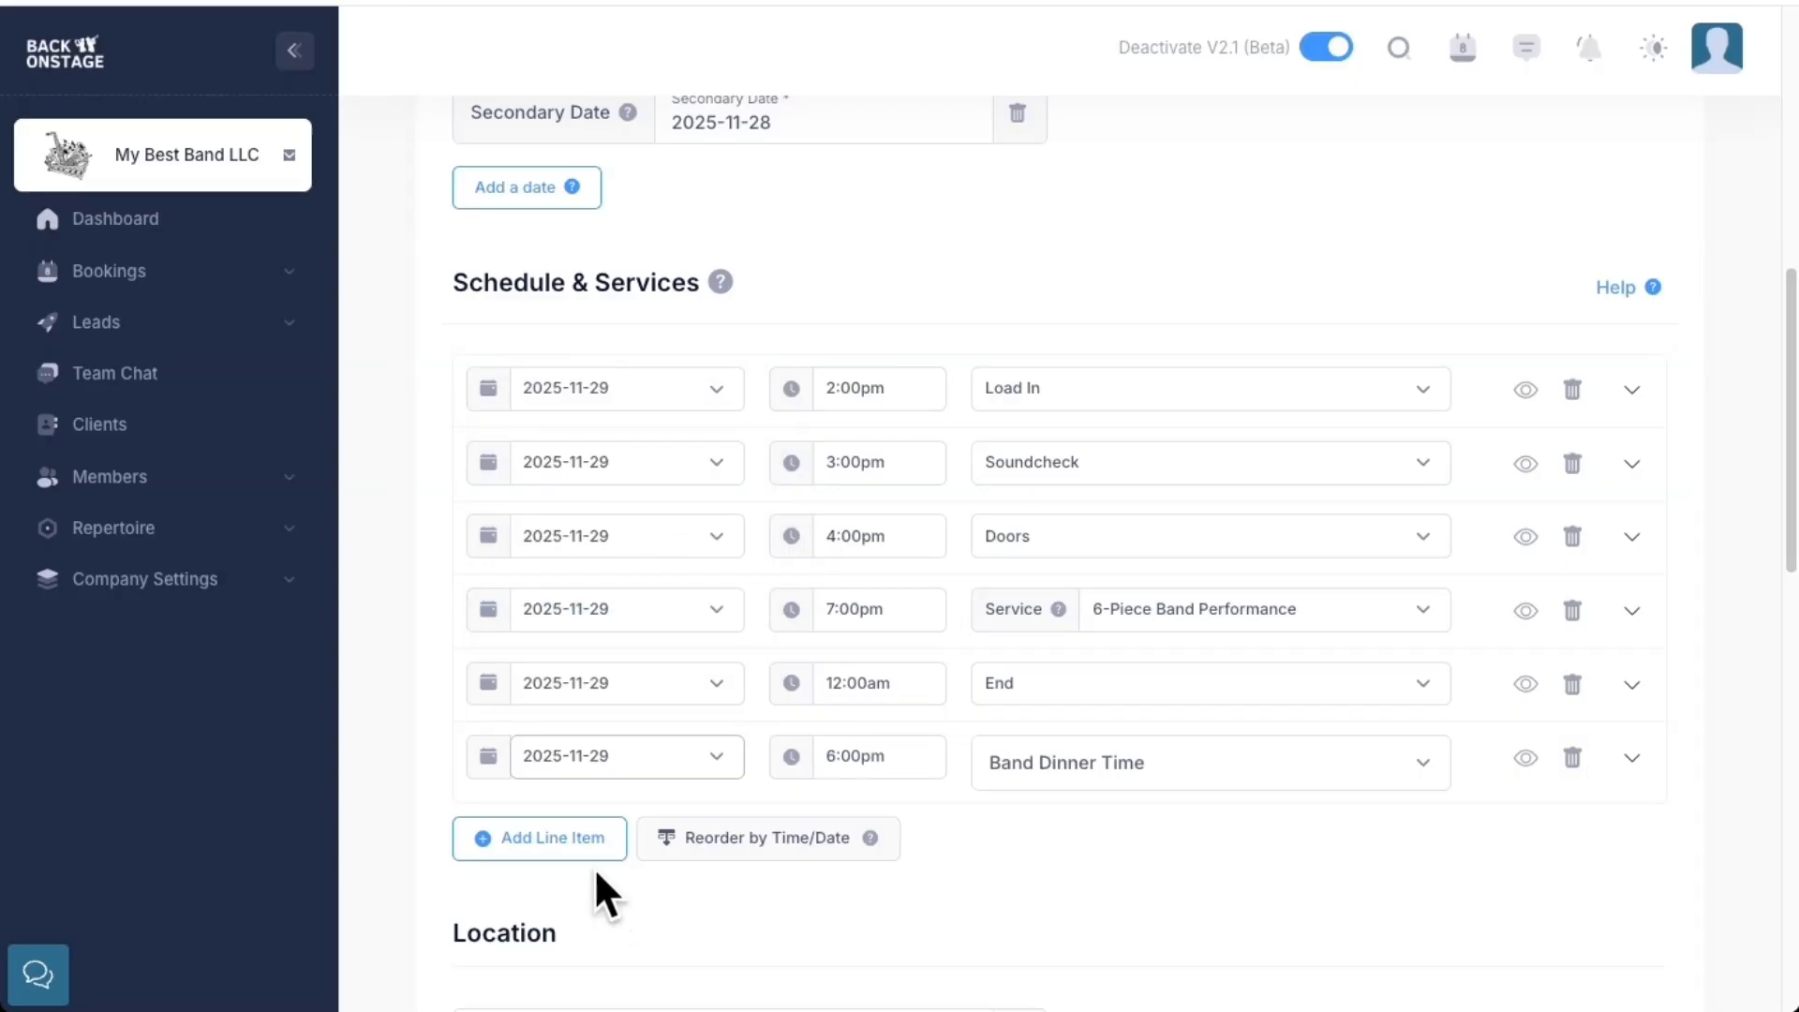
Create a custom schedule item named 'Band Rehearsal' on a new schedule line
{"action": "left_click", "coordinate": [542, 845]}
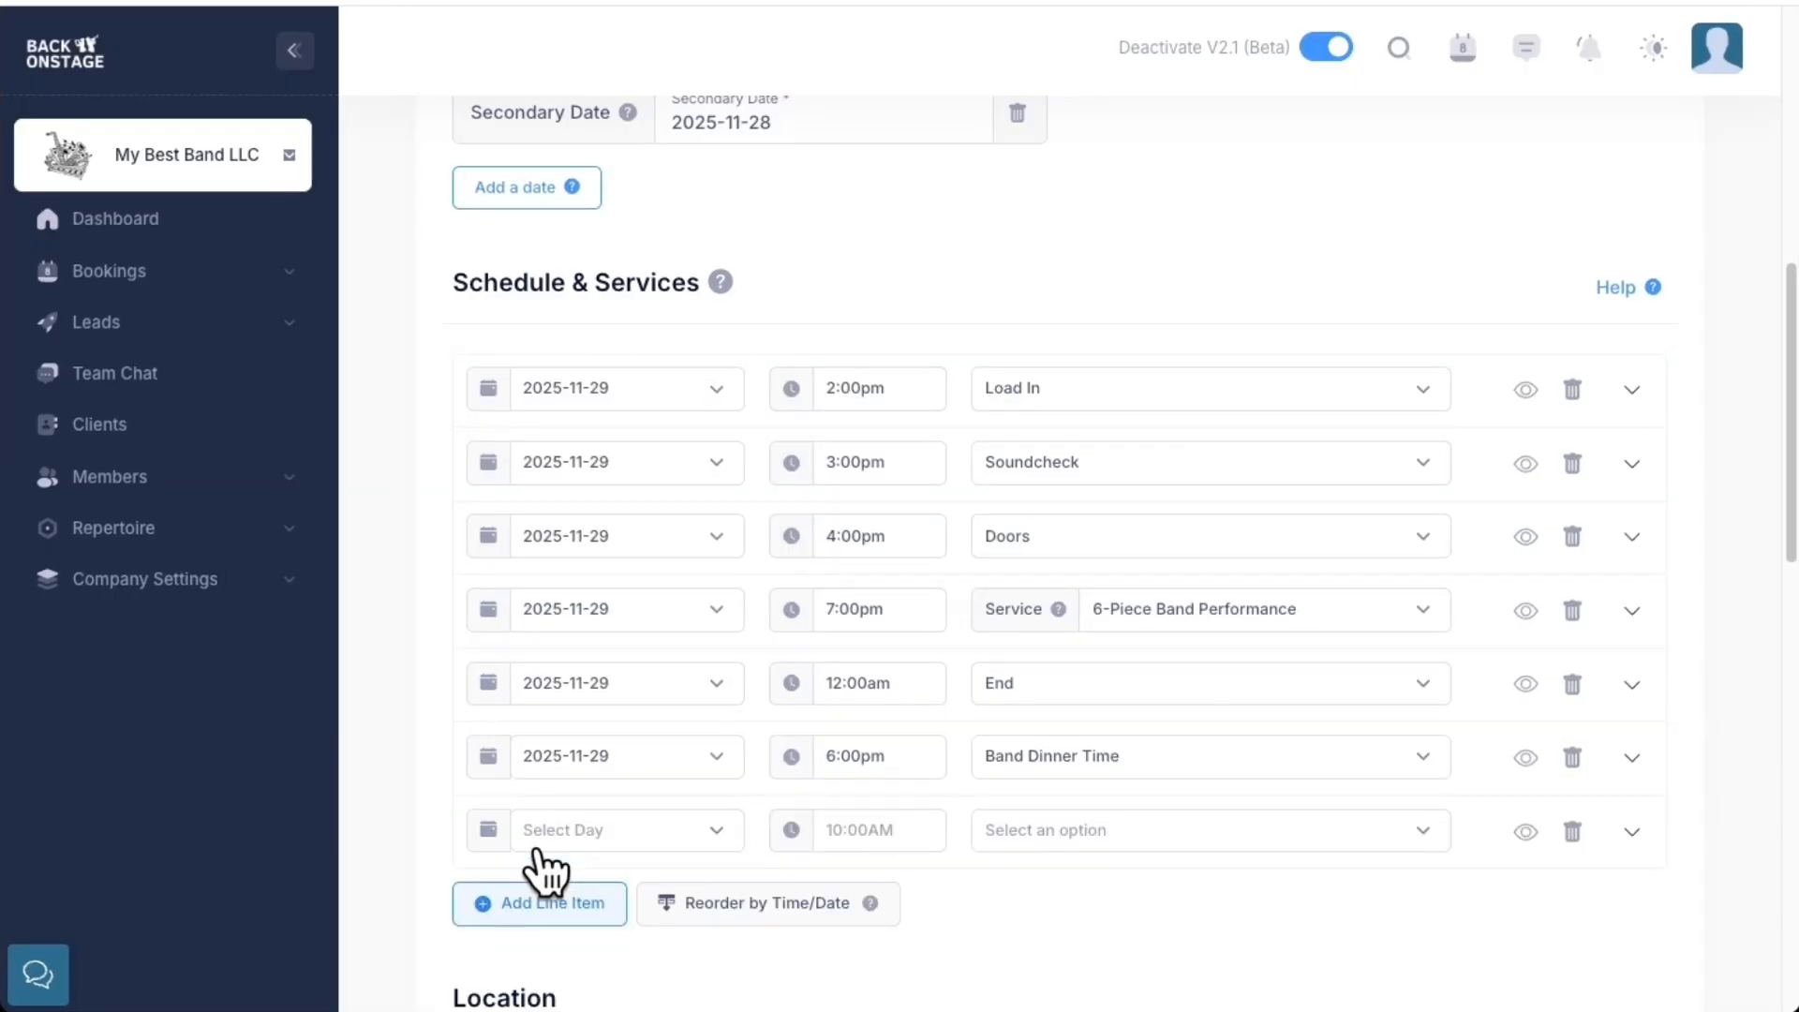
{"action": "left_click", "coordinate": [979, 832]}
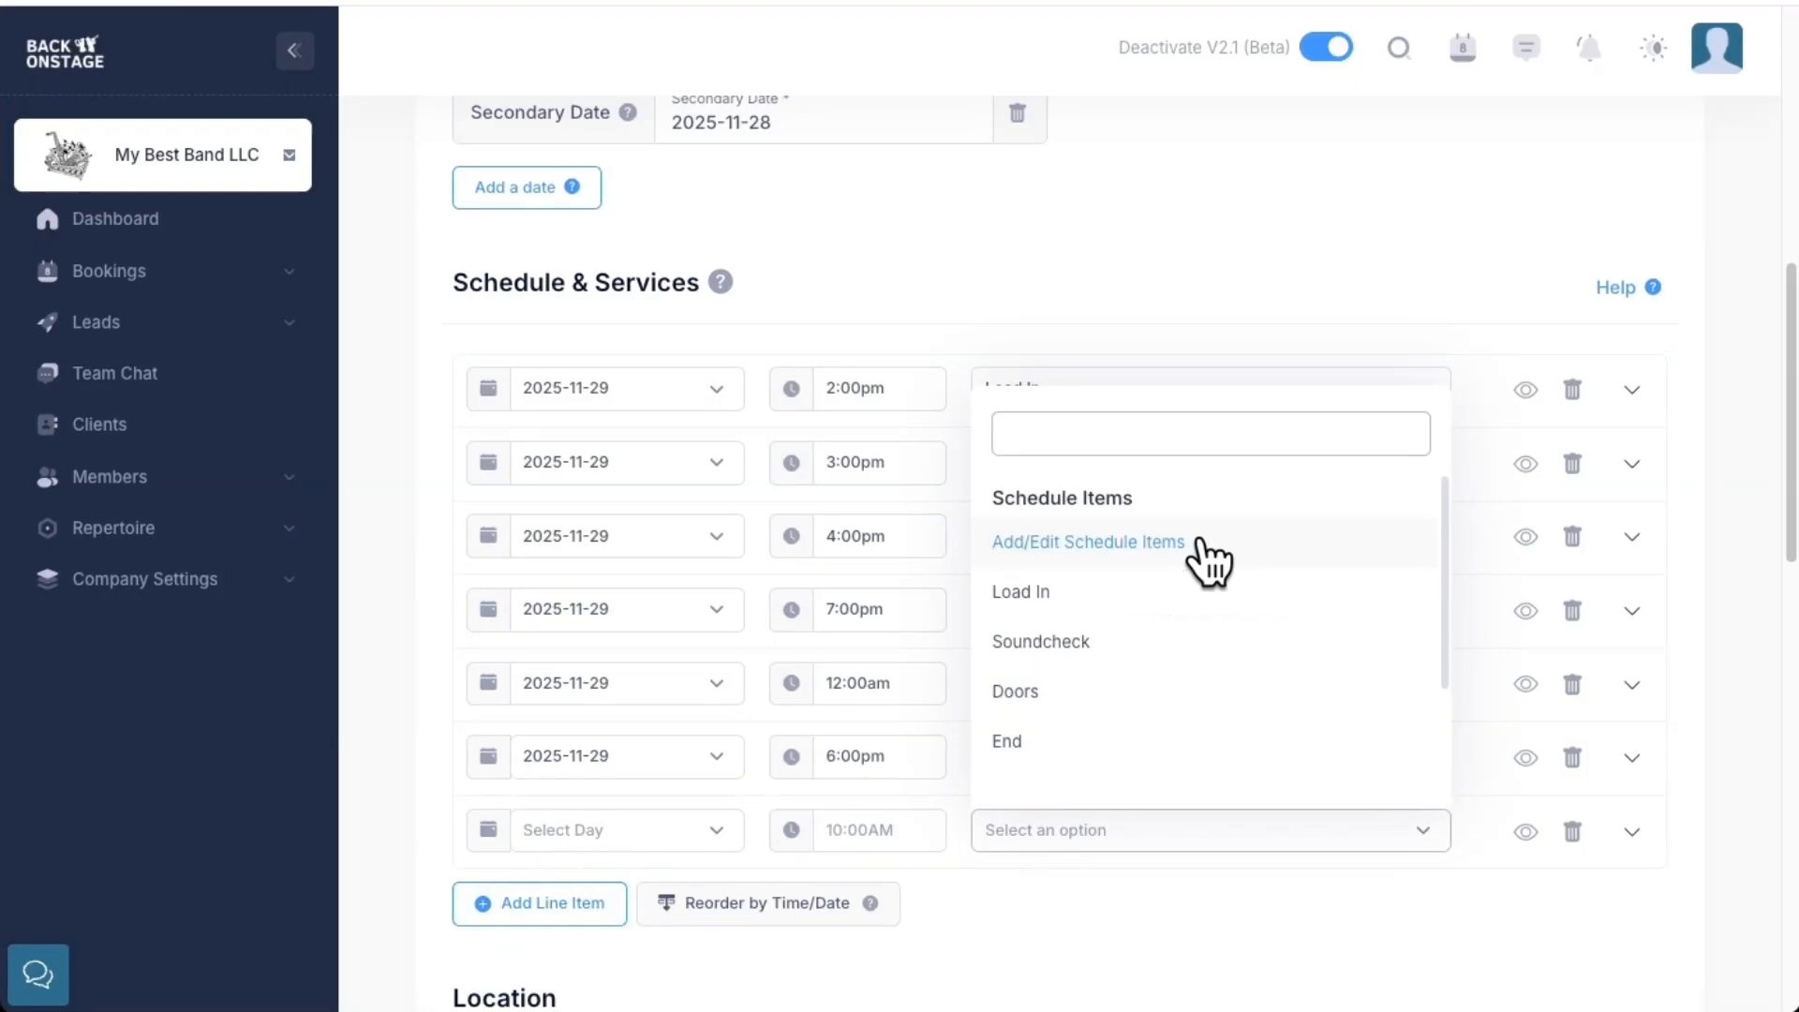
{"action": "left_click", "coordinate": [1202, 543]}
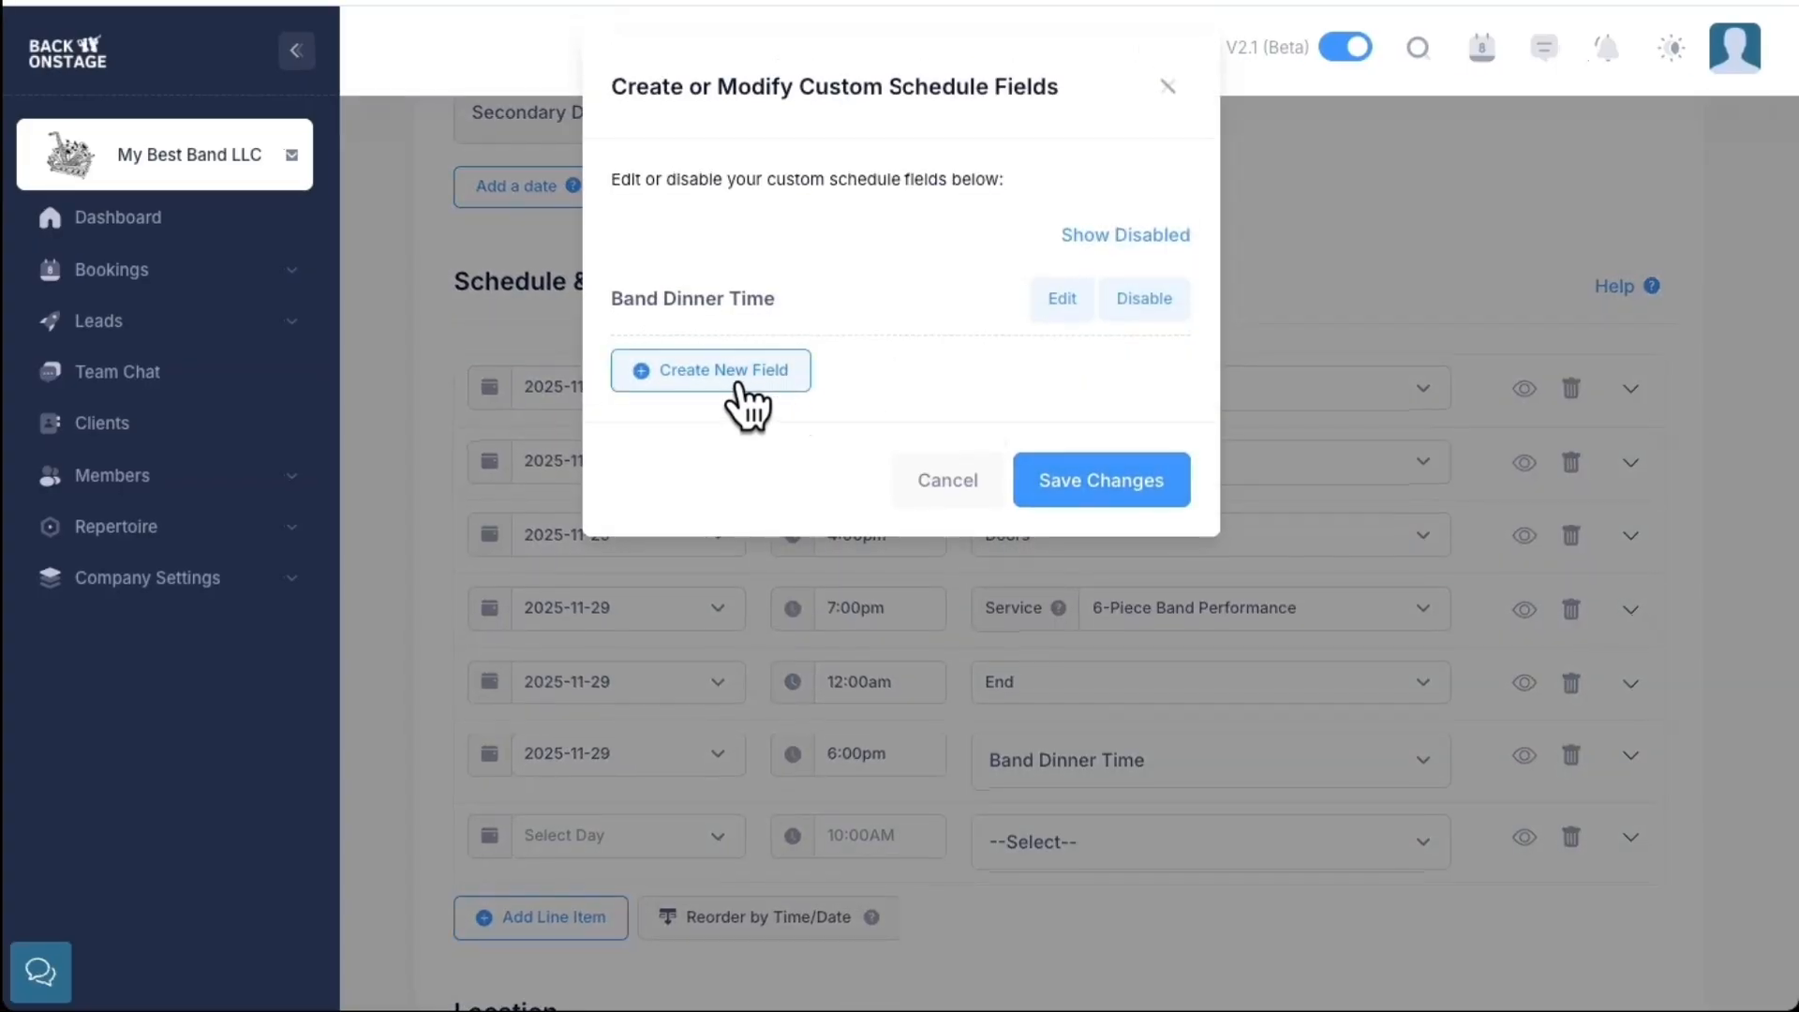
{"action": "left_click", "coordinate": [740, 386]}
{"action": "left_click", "coordinate": [790, 281]}
{"action": "type", "text": "Band Rehearsal"}
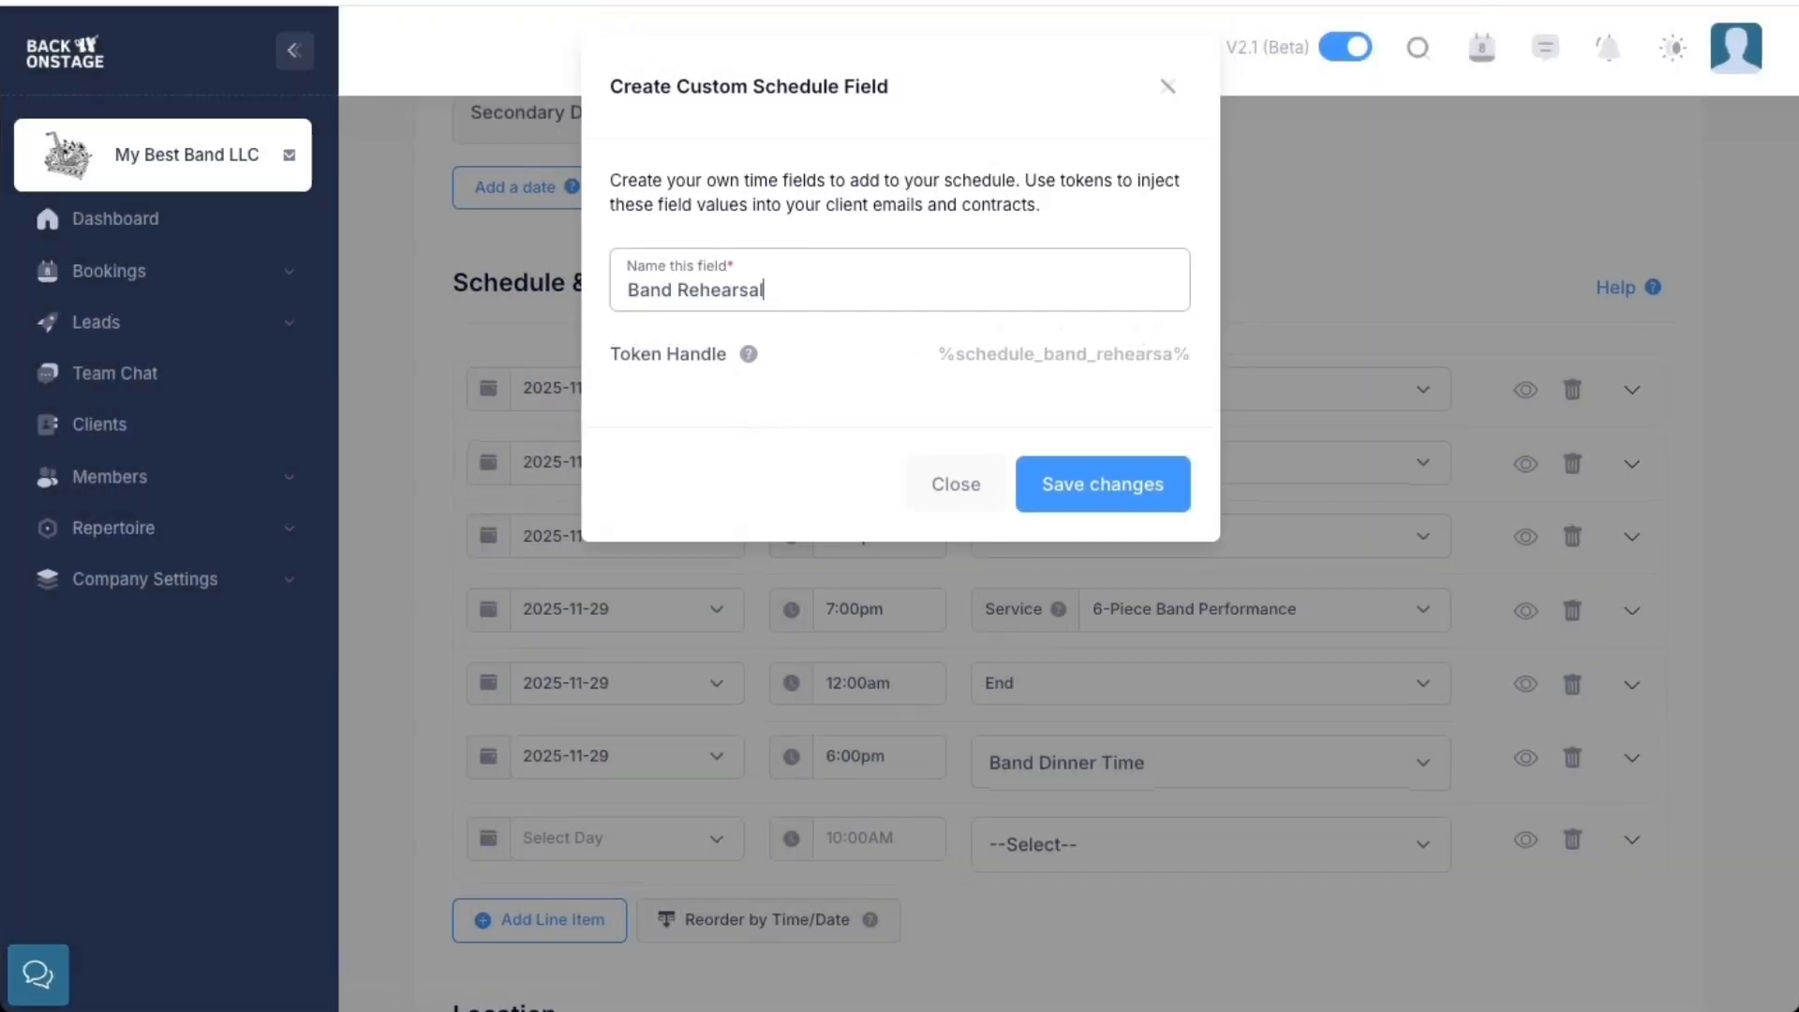
{"action": "left_click", "coordinate": [1145, 482]}
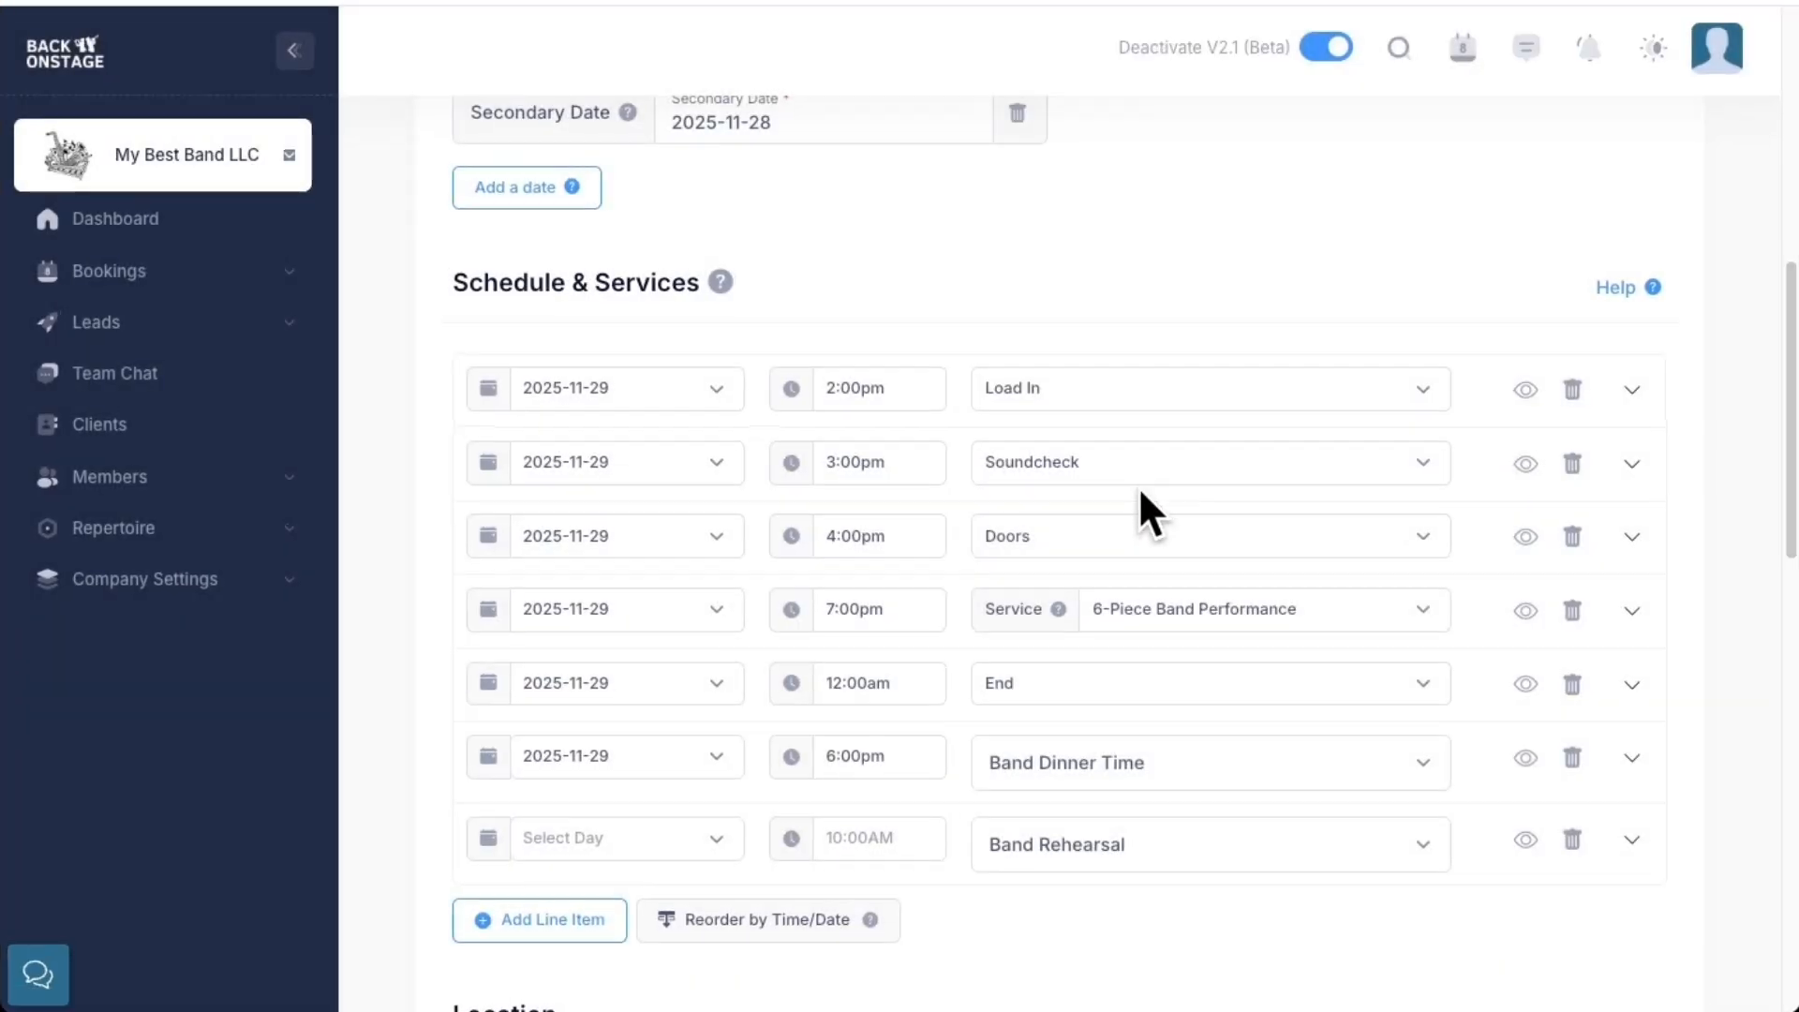
Schedule the Band Rehearsal on 2025-11-28, 7:00pm–10:00pm, paste its mandatory-rehearsal note, and save
{"action": "left_click", "coordinate": [709, 853]}
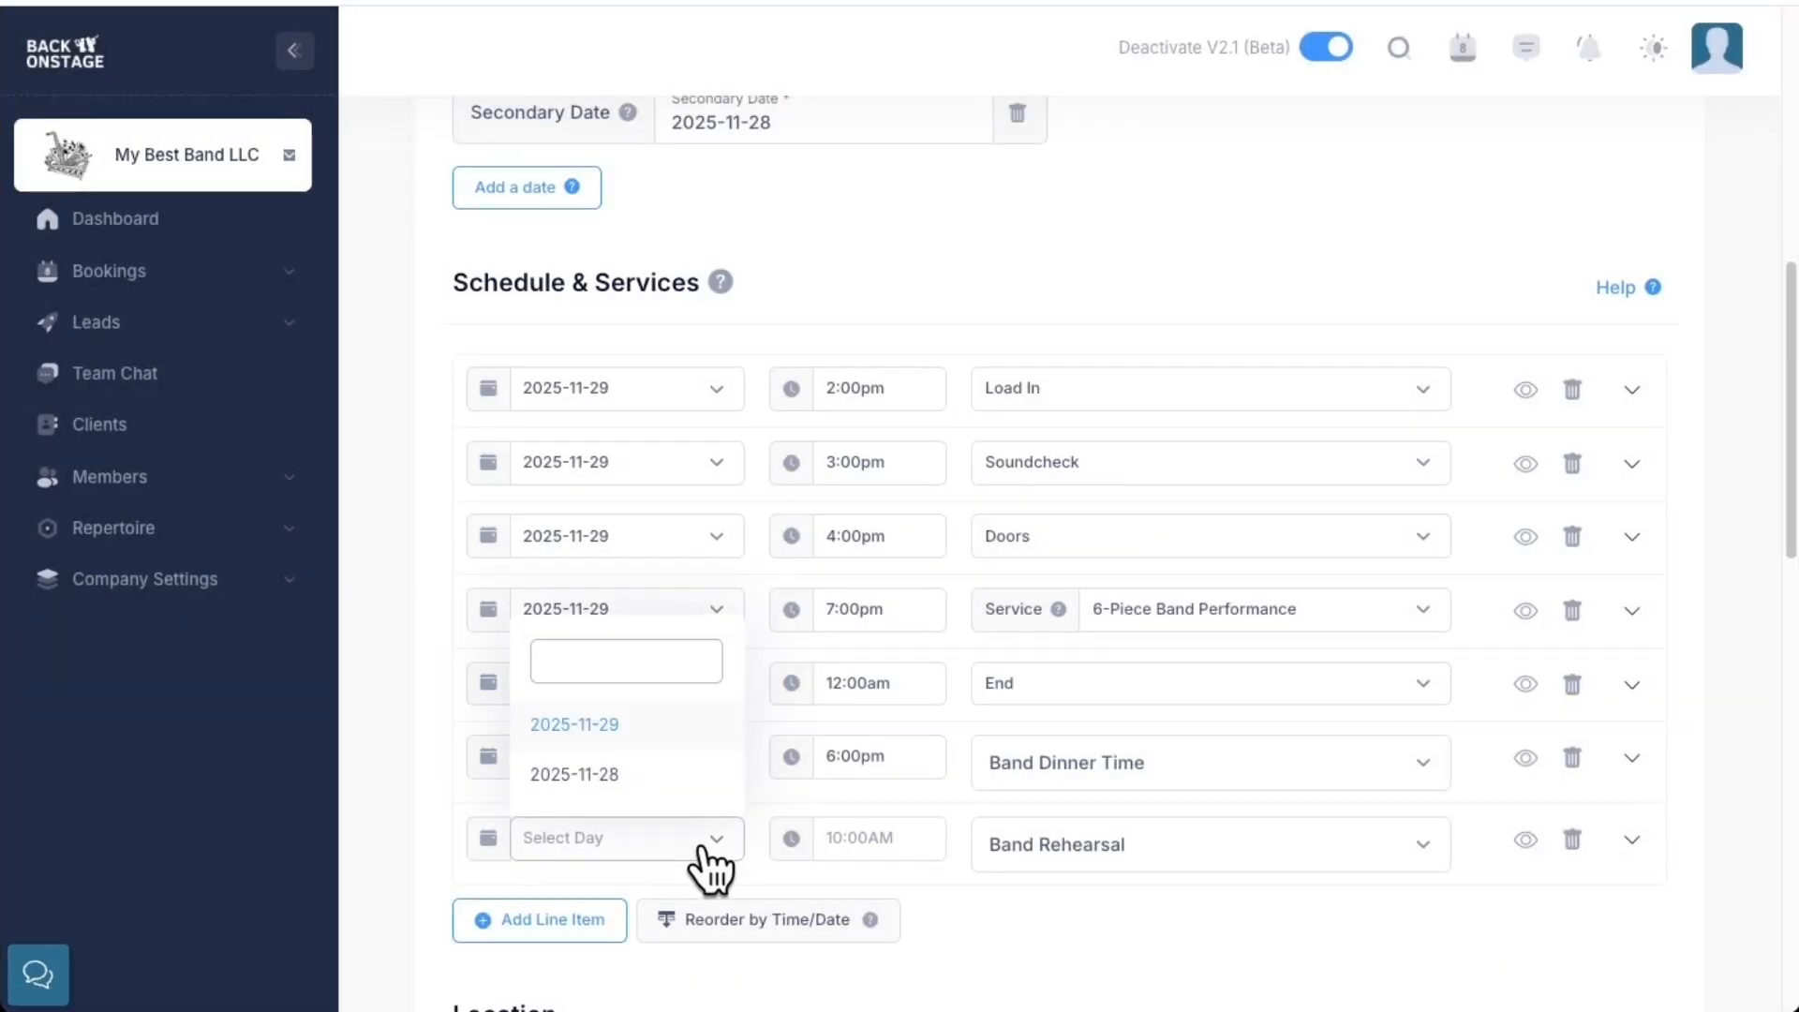
{"action": "left_click", "coordinate": [660, 776]}
{"action": "left_click", "coordinate": [882, 837]}
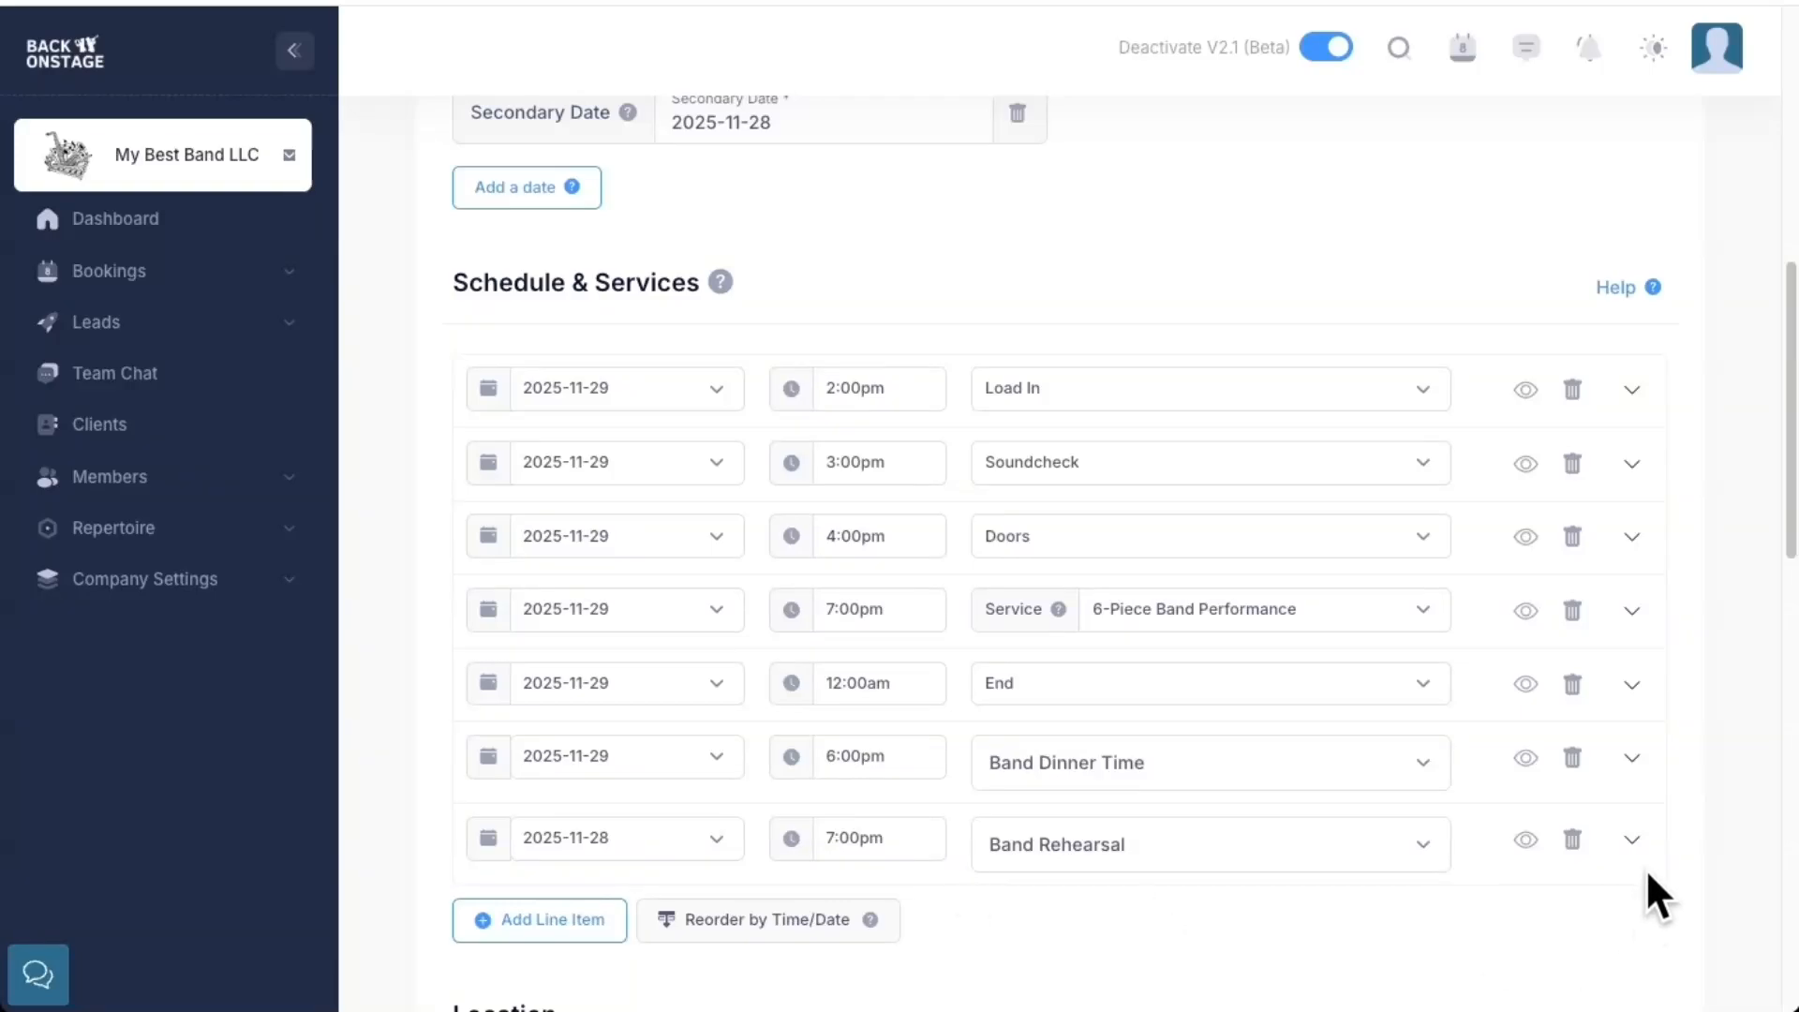
{"action": "left_click", "coordinate": [1633, 838]}
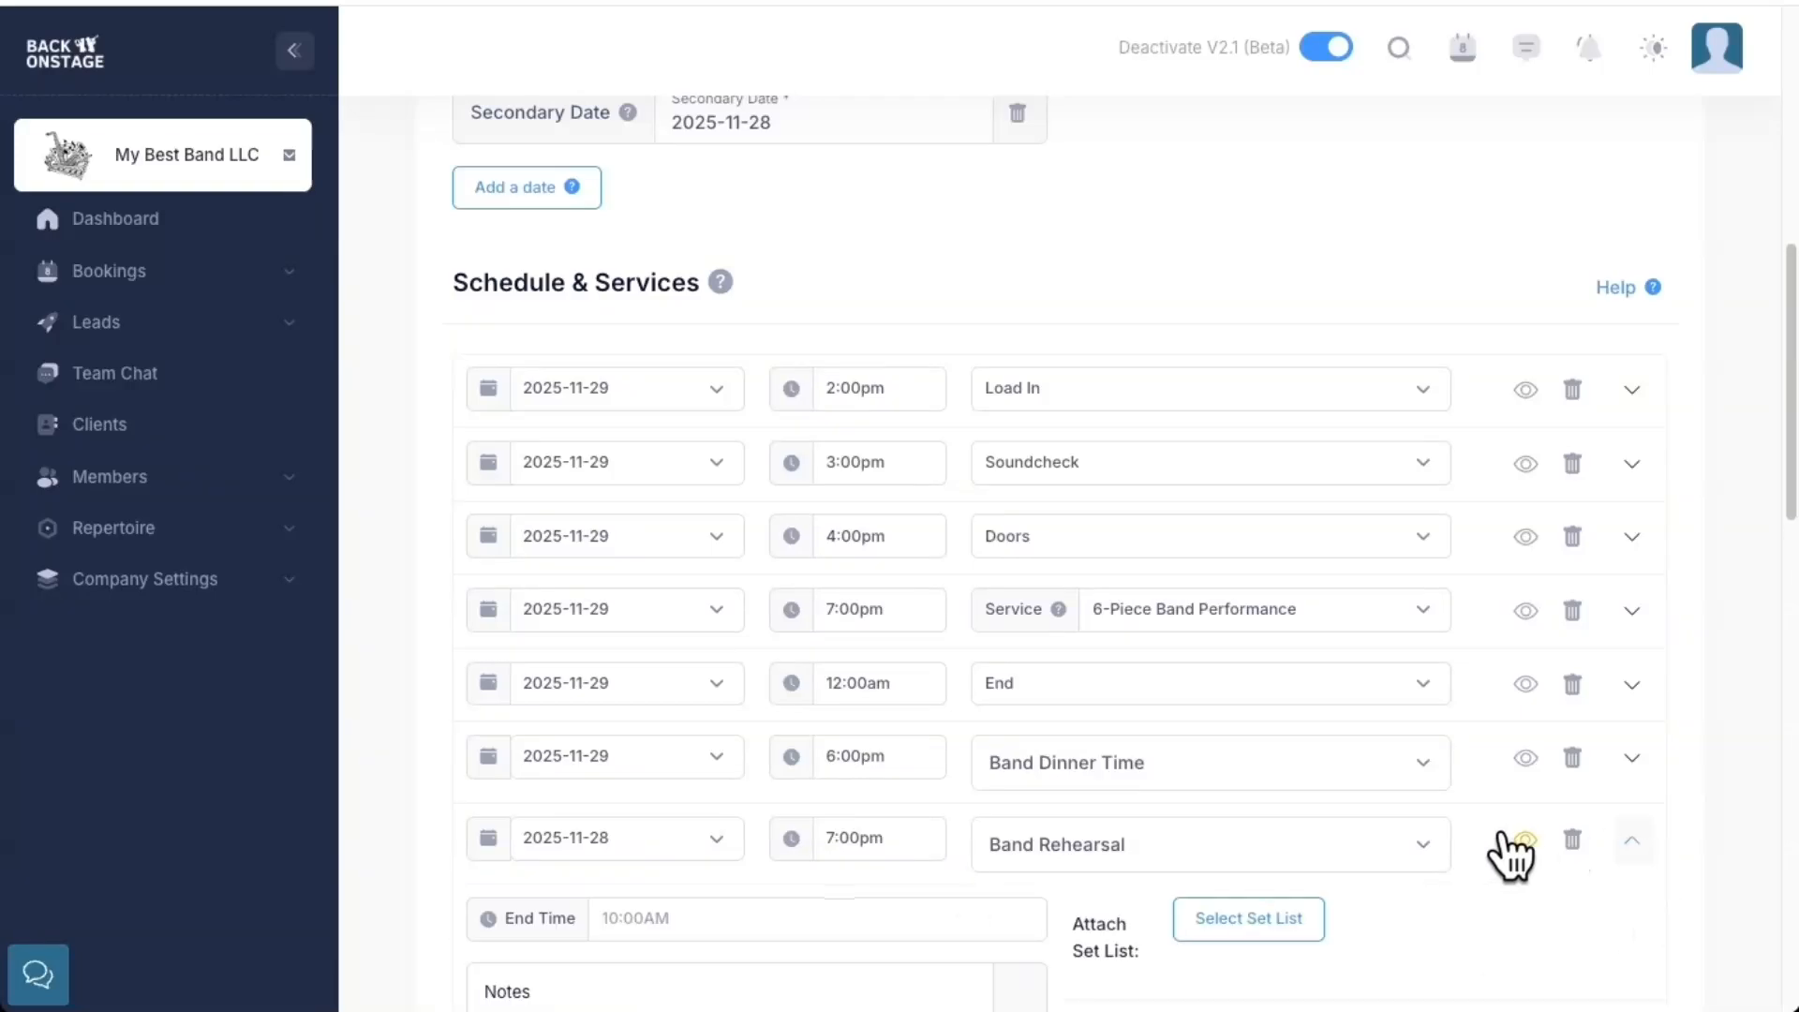
{"action": "scroll", "coordinate": [1506, 851], "scroll_direction": "down", "scroll_amount": 2}
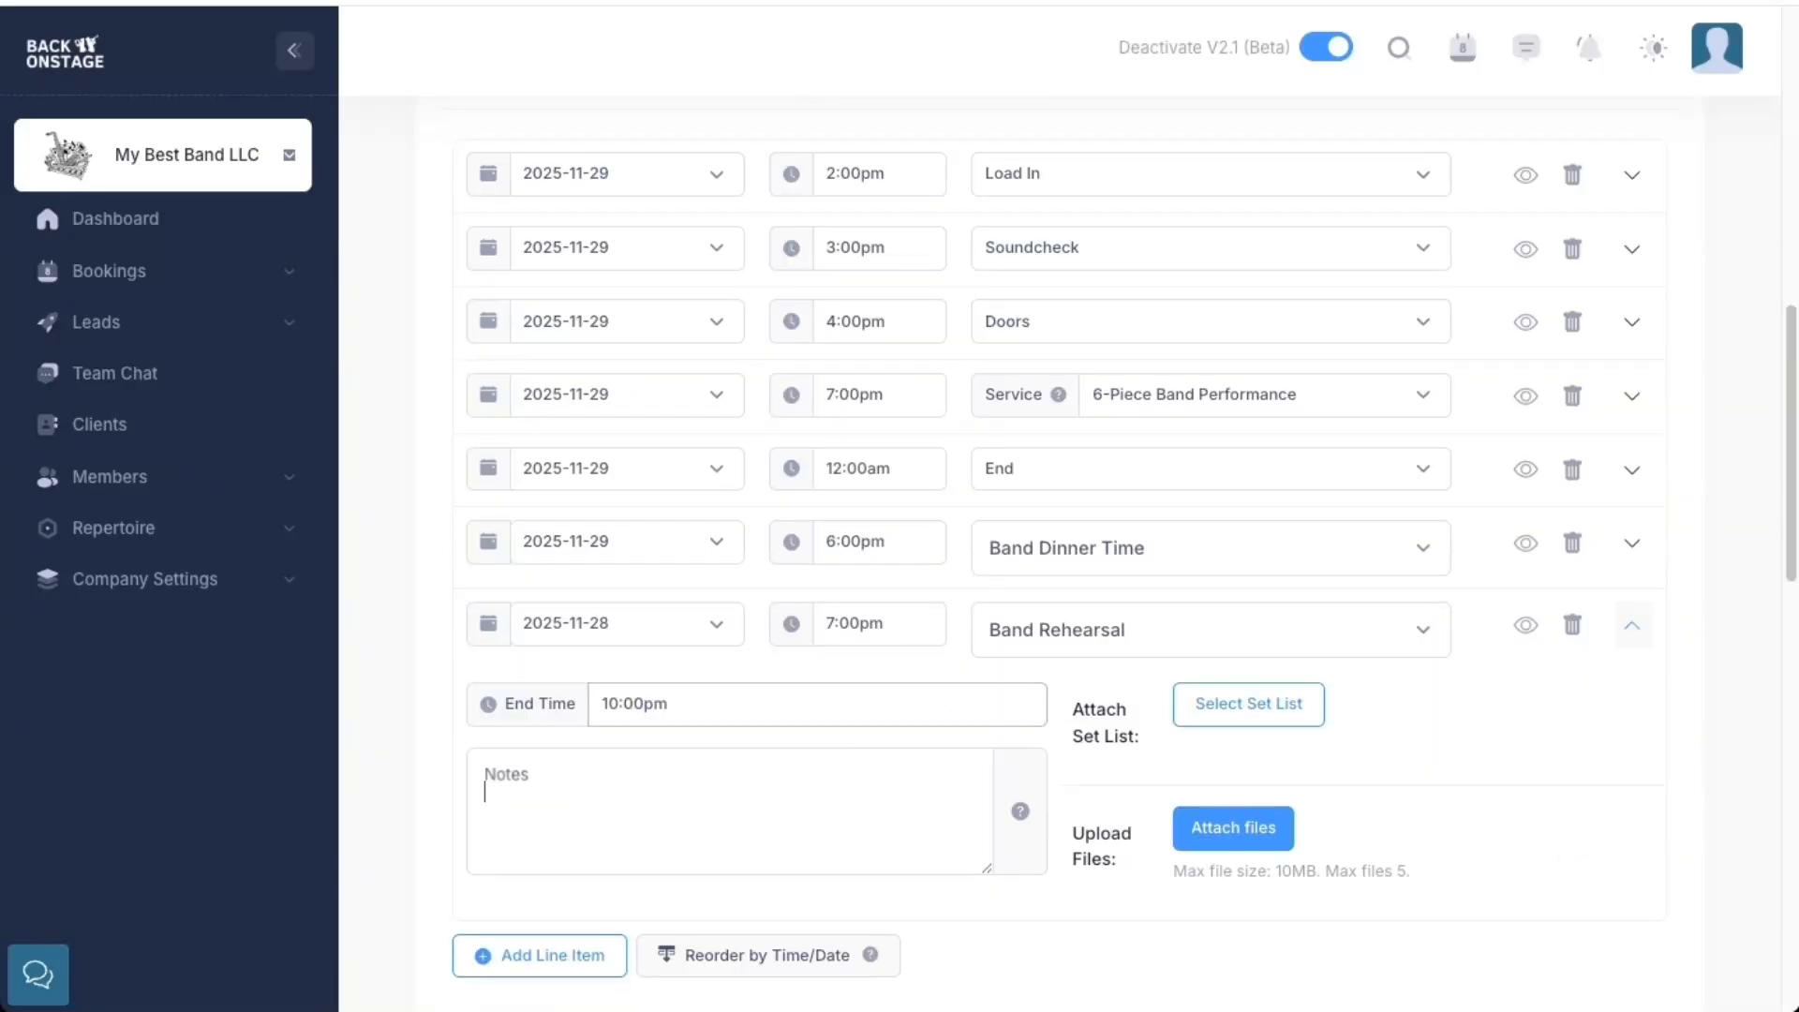
{"action": "left_click", "coordinate": [673, 794]}
{"action": "type", "text": "Rehearsal Mandatory. You must be available for both the gig and the rehearsal to accept this booking. Rates reflect additional compensation for rehearsal time.  Location: 123 Main St (Reuben's House)"}
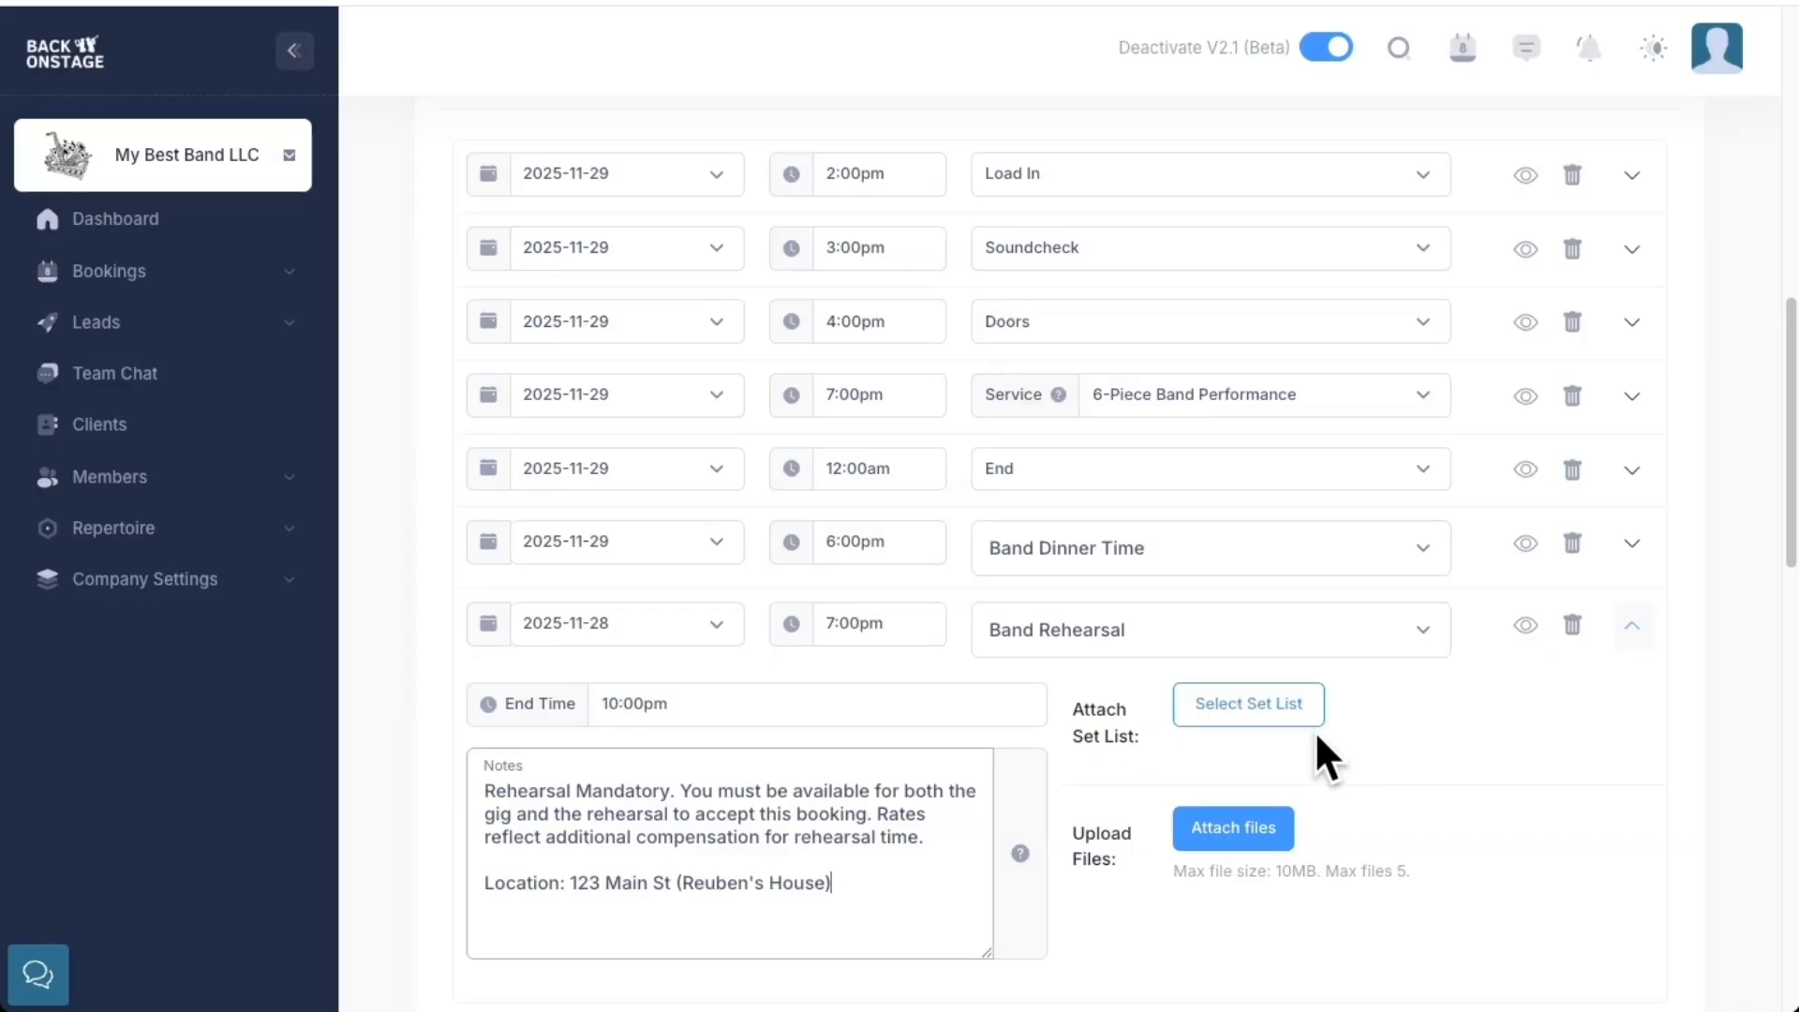
{"action": "scroll", "coordinate": [1562, 731], "scroll_direction": "down", "scroll_amount": 15}
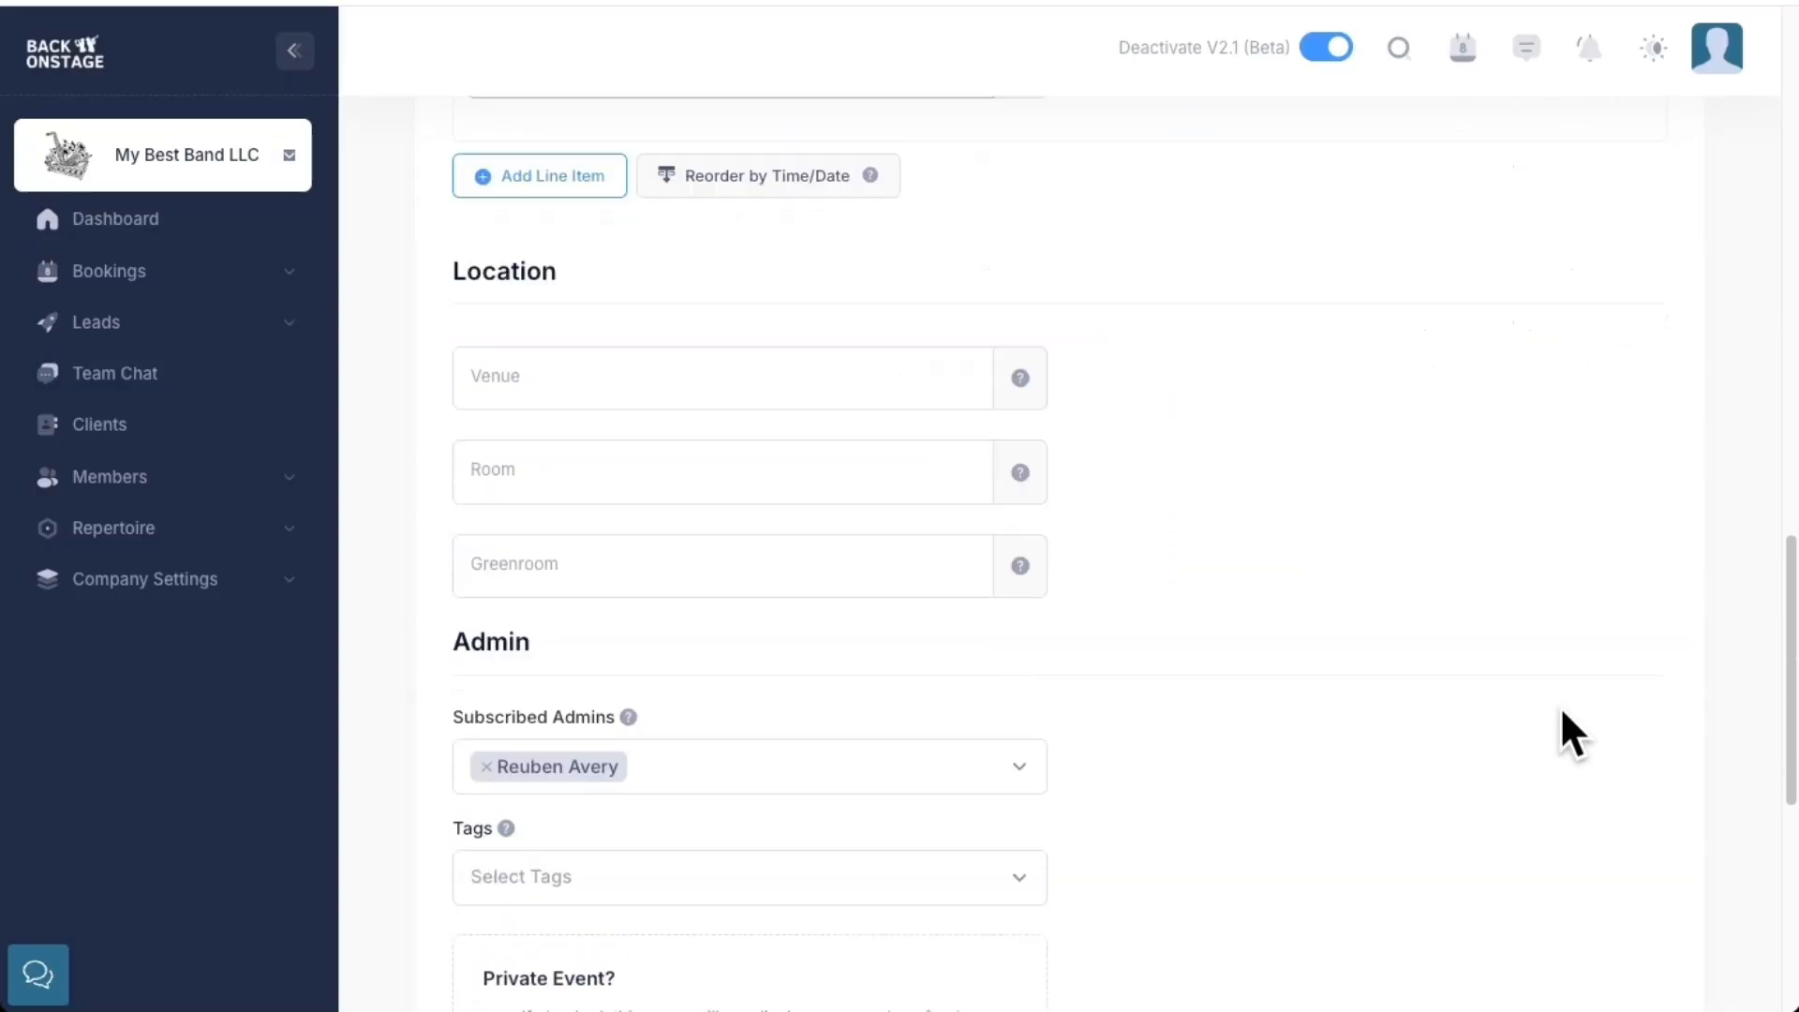
{"action": "left_click", "coordinate": [1574, 808]}
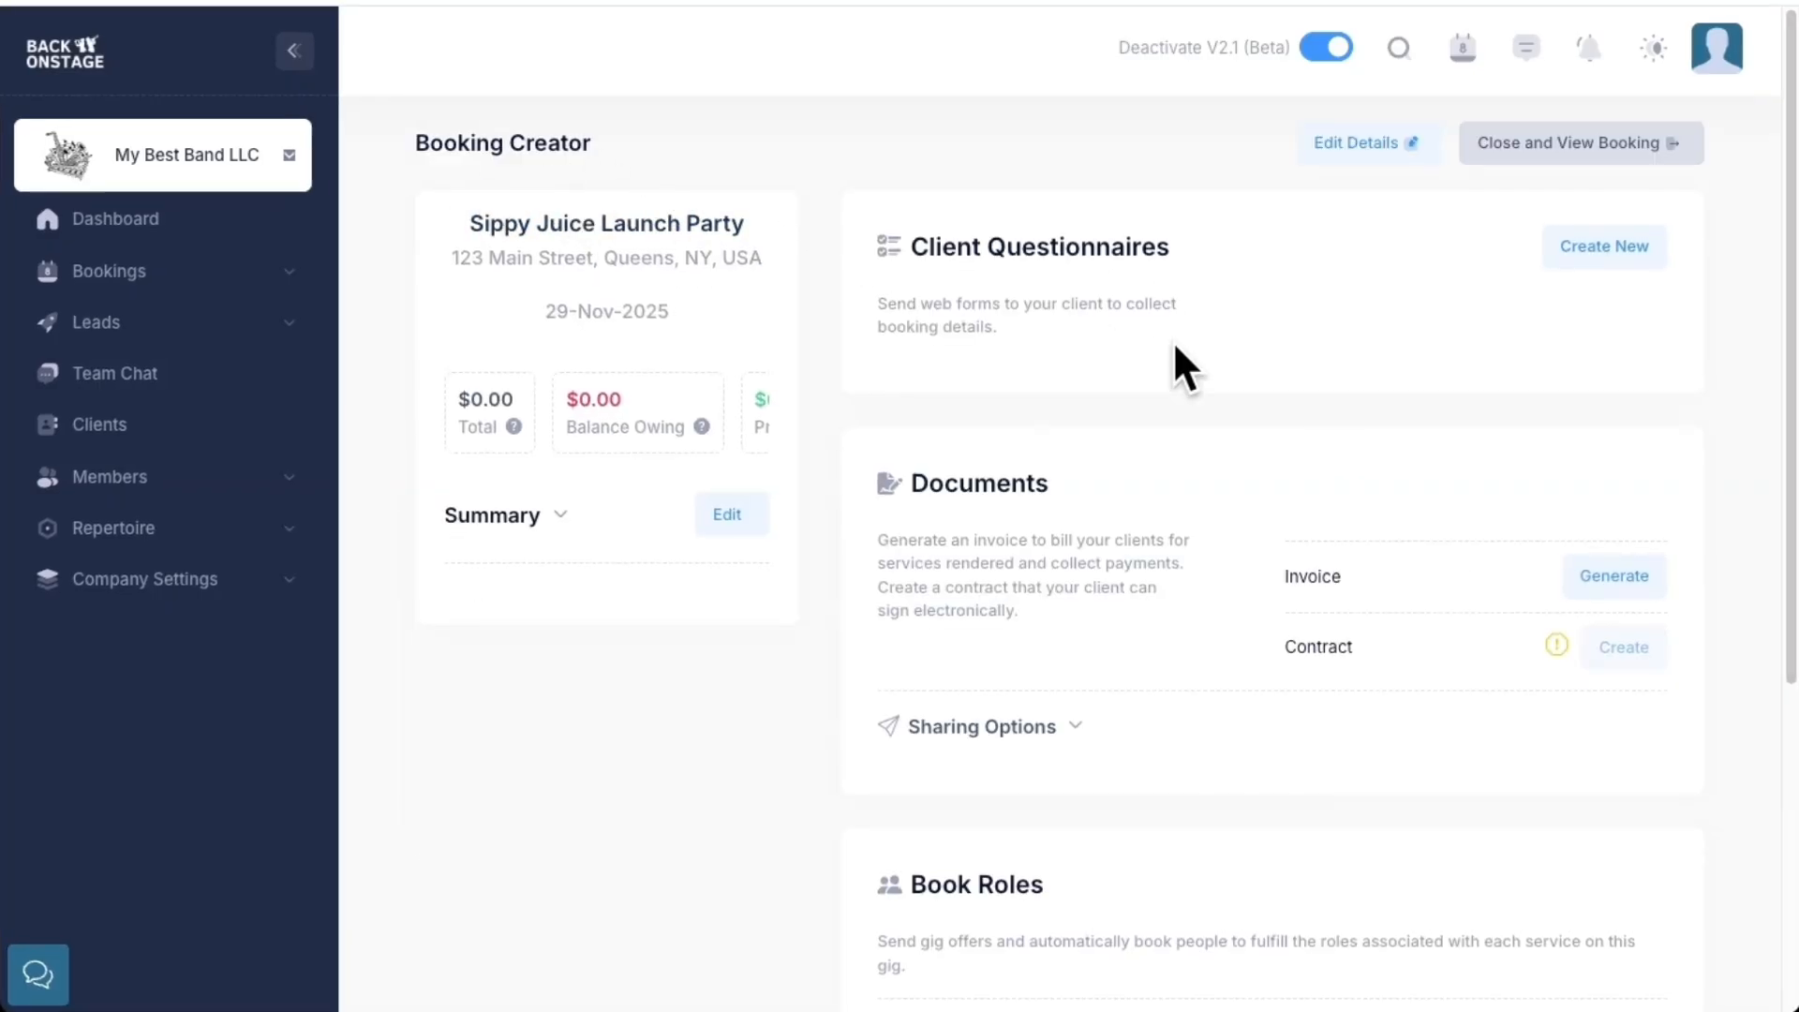
Expand and review the booking Summary, then close to view the Sippy Juice Launch Party gig sheet
{"action": "scroll", "coordinate": [1175, 346], "scroll_direction": "down", "scroll_amount": 1}
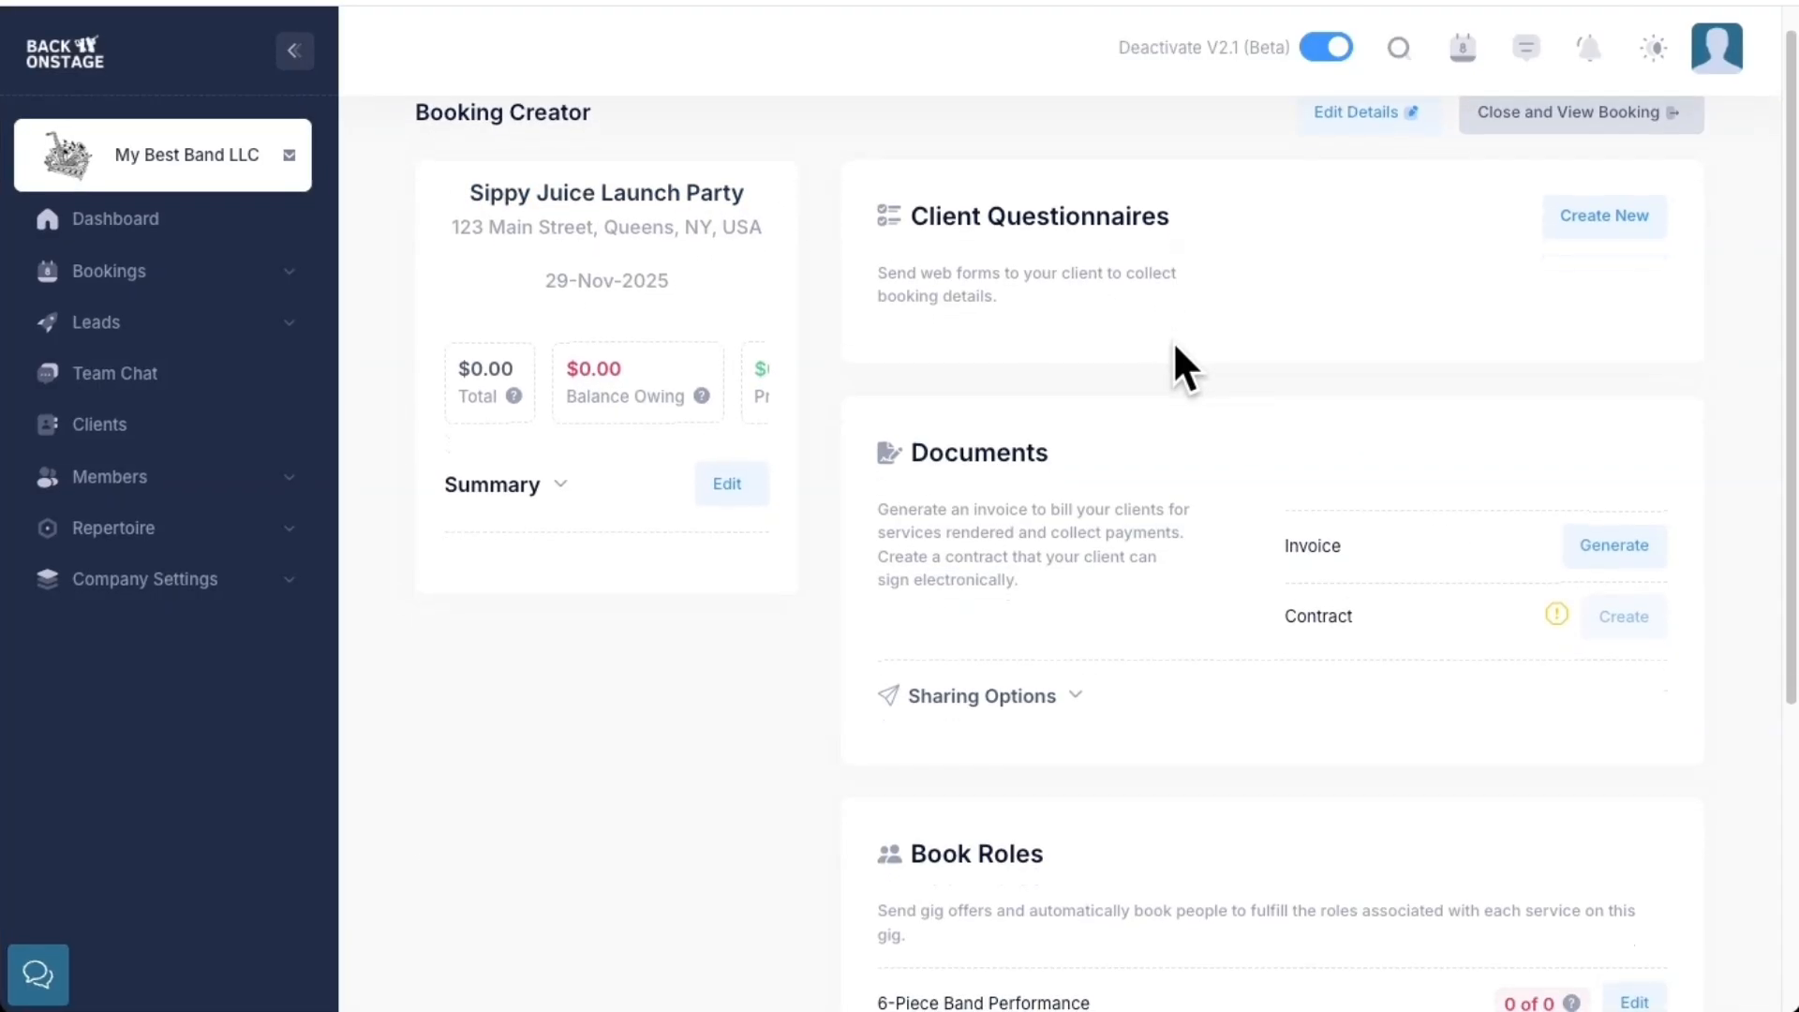
{"action": "scroll", "coordinate": [1175, 346], "scroll_direction": "down", "scroll_amount": 3}
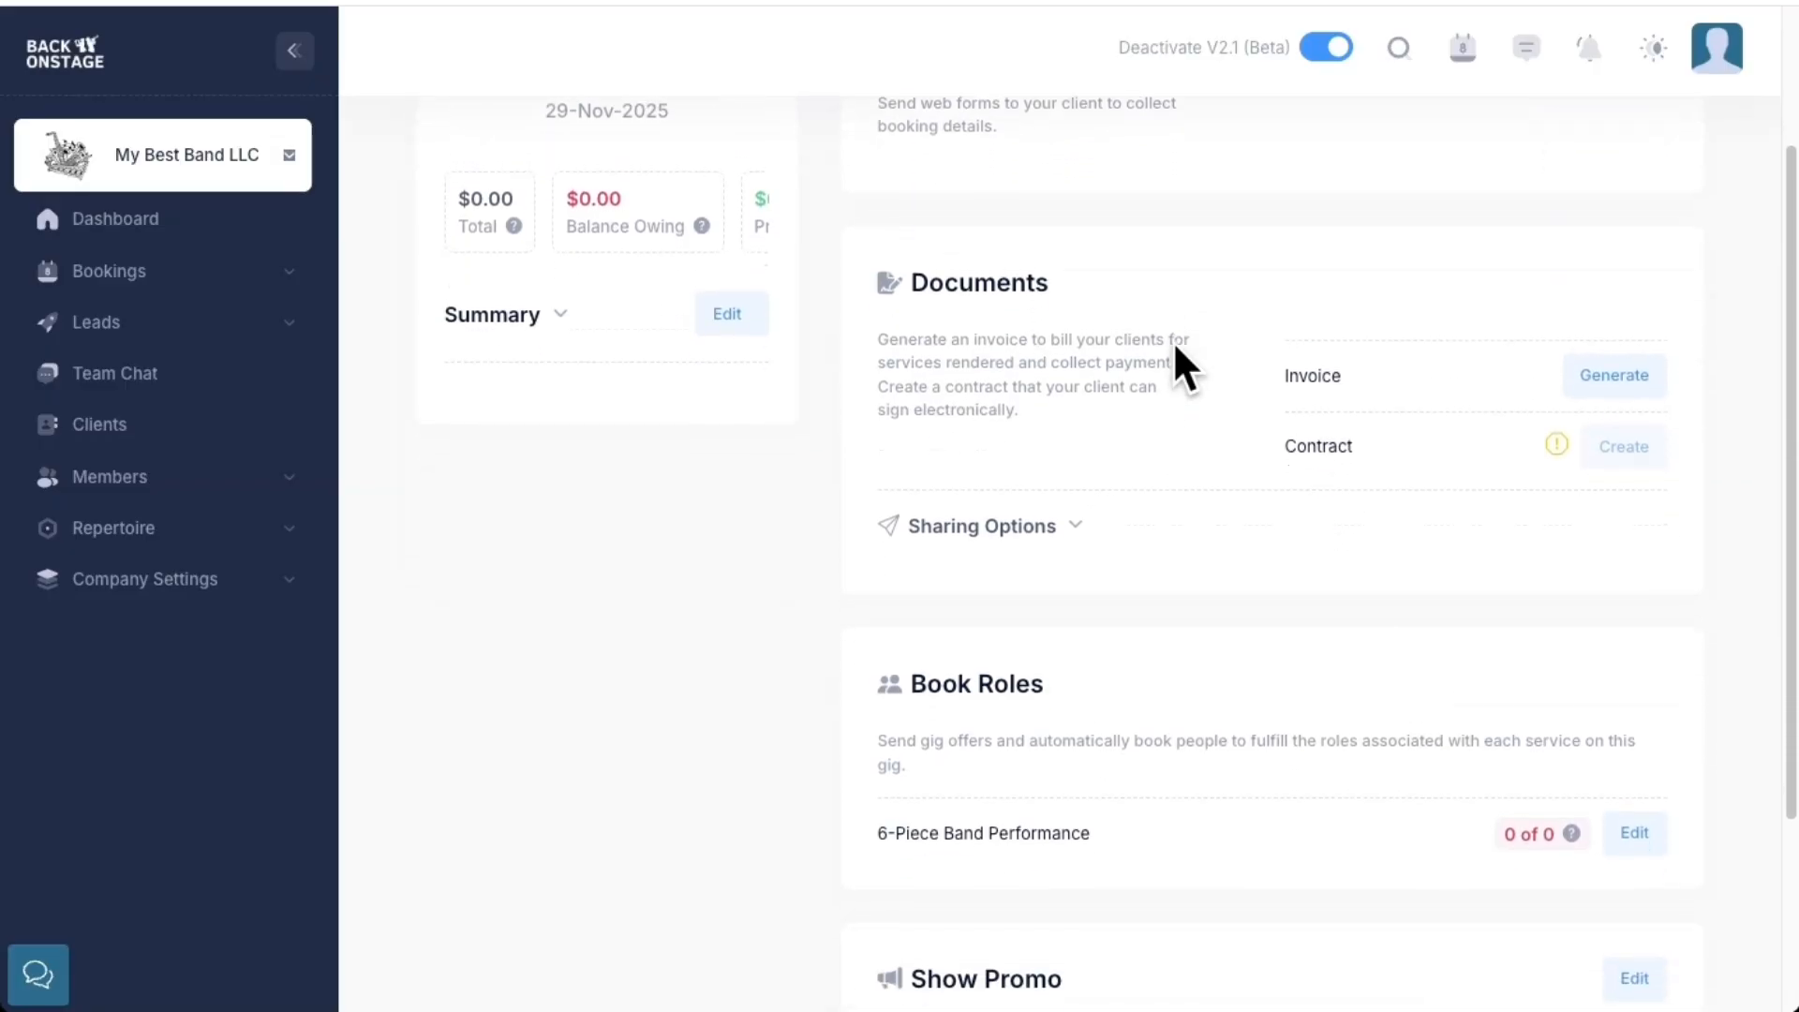
{"action": "scroll", "coordinate": [1174, 336], "scroll_direction": "up", "scroll_amount": 4}
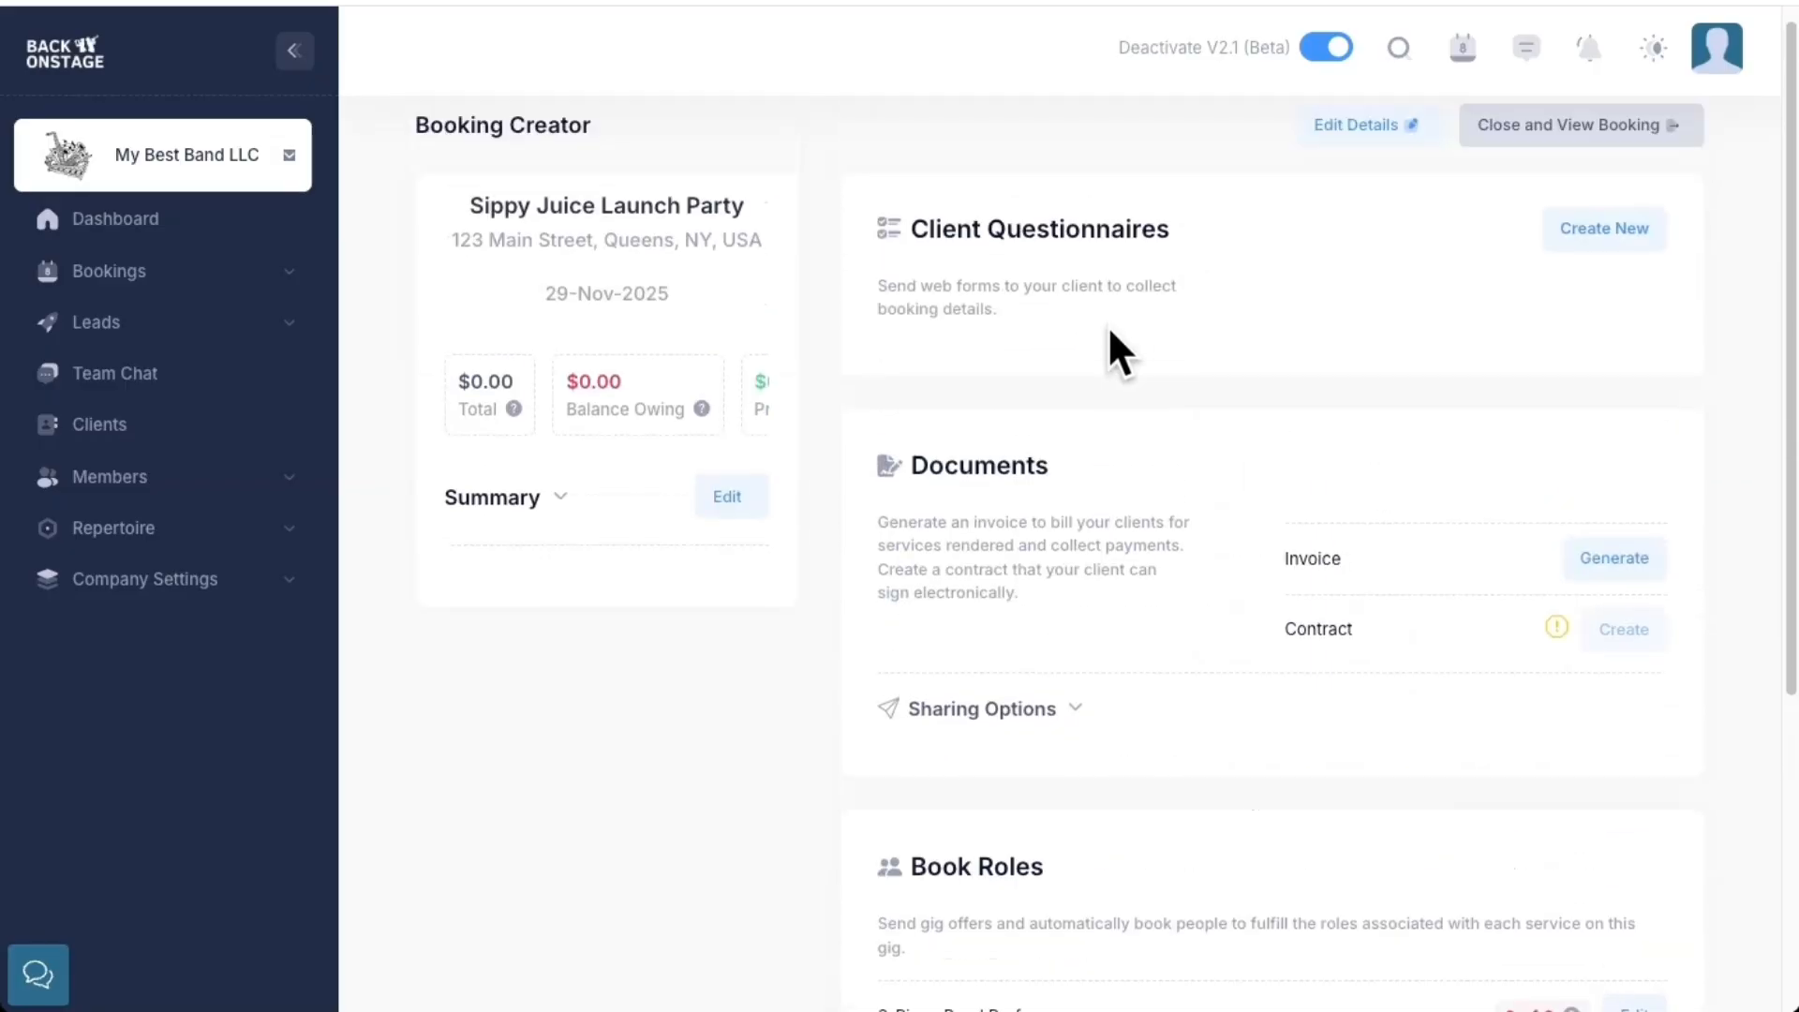
{"action": "left_click", "coordinate": [518, 501]}
{"action": "scroll", "coordinate": [609, 620], "scroll_direction": "down", "scroll_amount": 10}
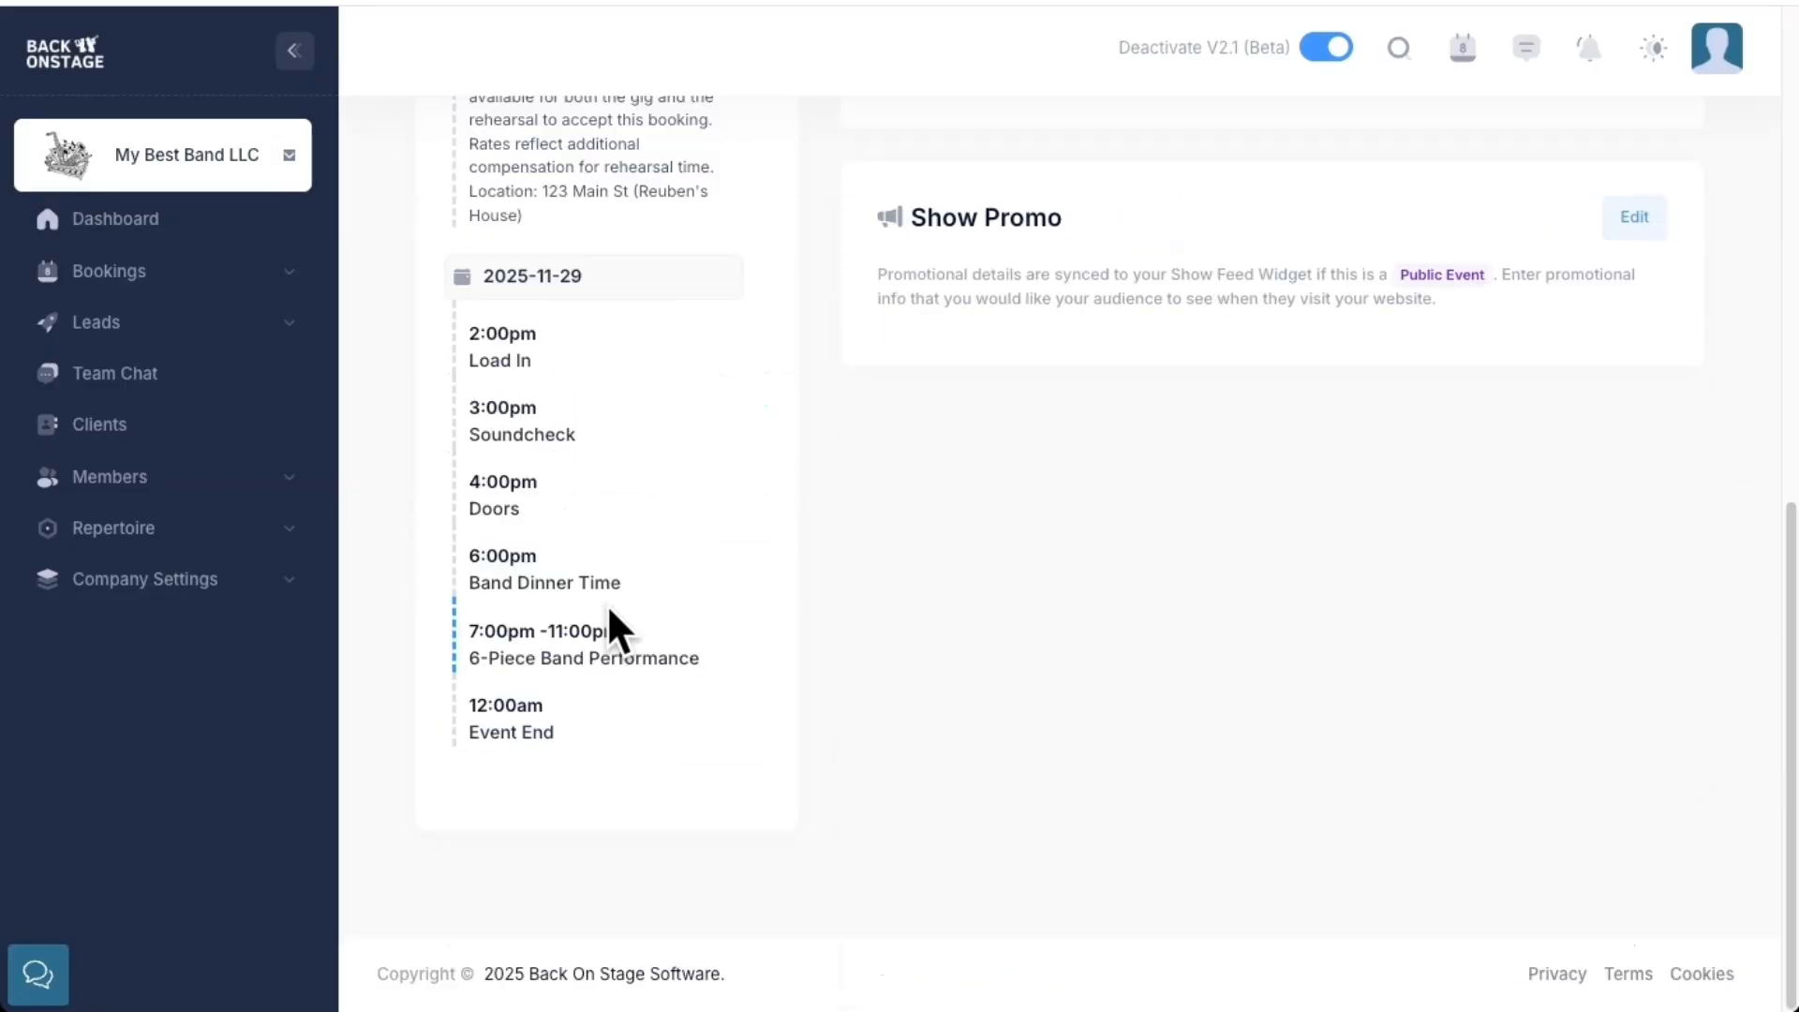
{"action": "scroll", "coordinate": [610, 609], "scroll_direction": "up", "scroll_amount": 10}
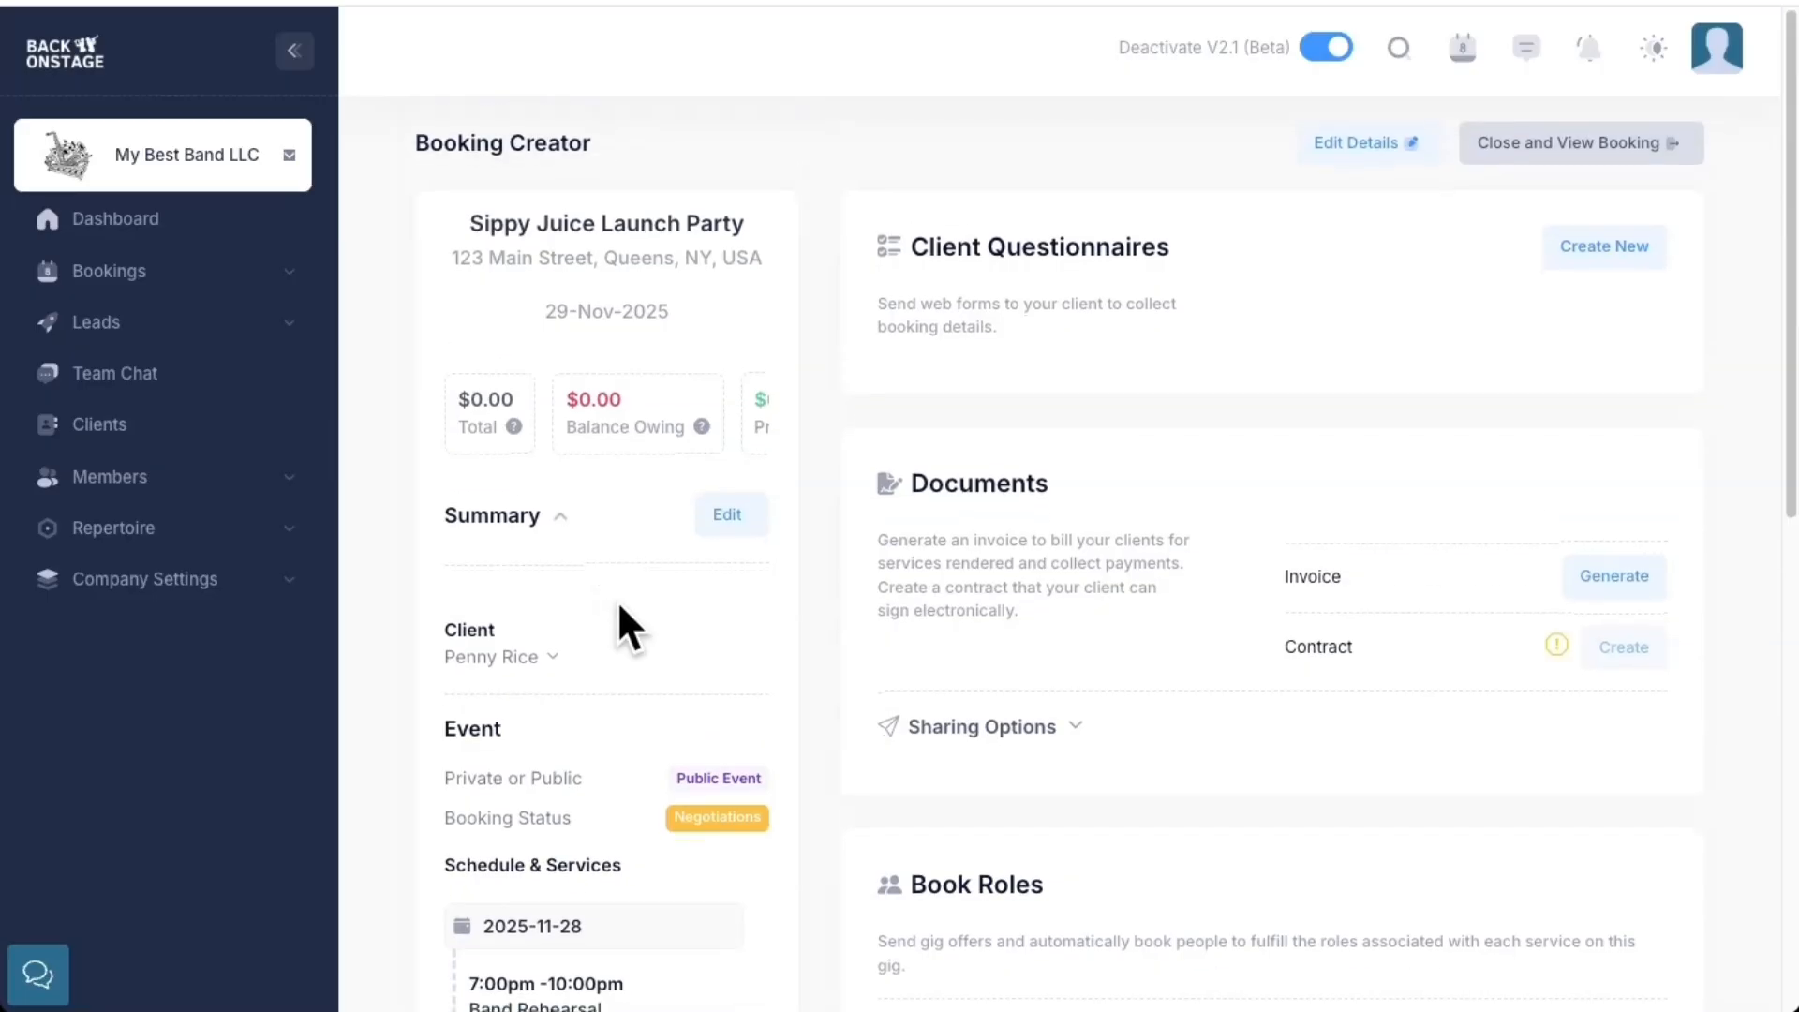
{"action": "left_click", "coordinate": [1557, 146]}
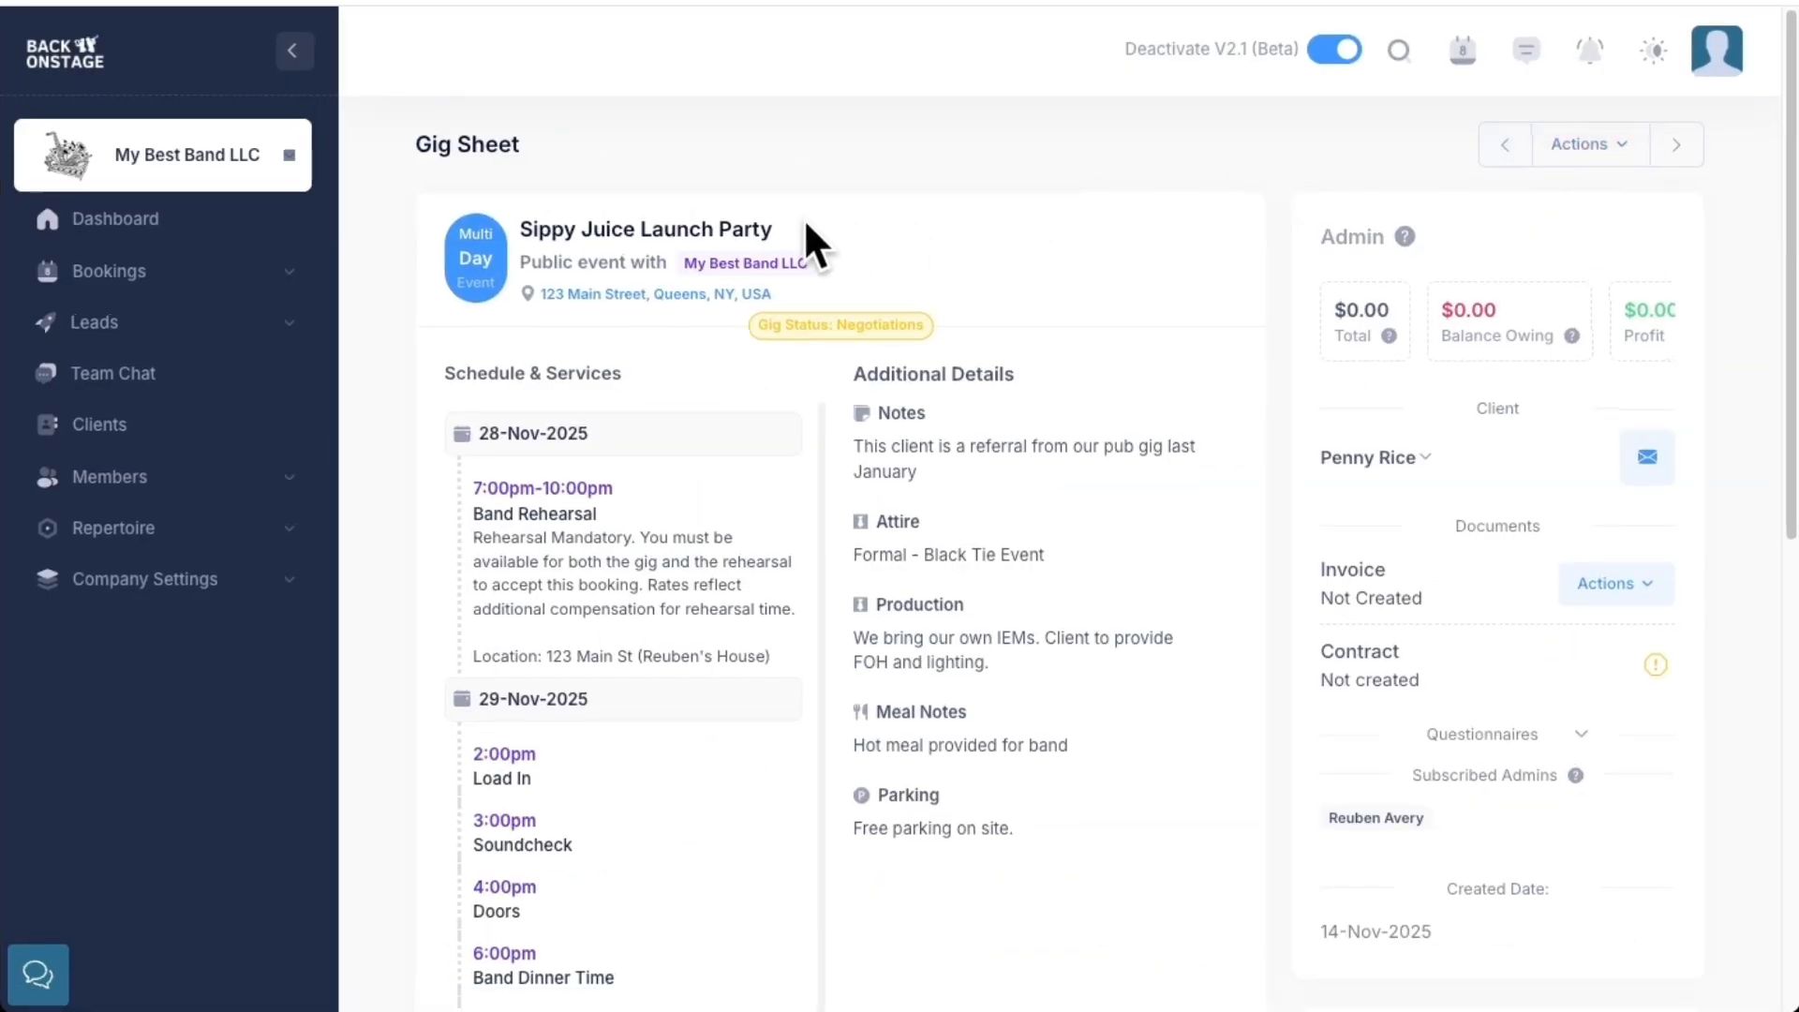
{"action": "scroll", "coordinate": [804, 241], "scroll_direction": "down", "scroll_amount": 2}
{"action": "scroll", "coordinate": [804, 223], "scroll_direction": "down", "scroll_amount": 1}
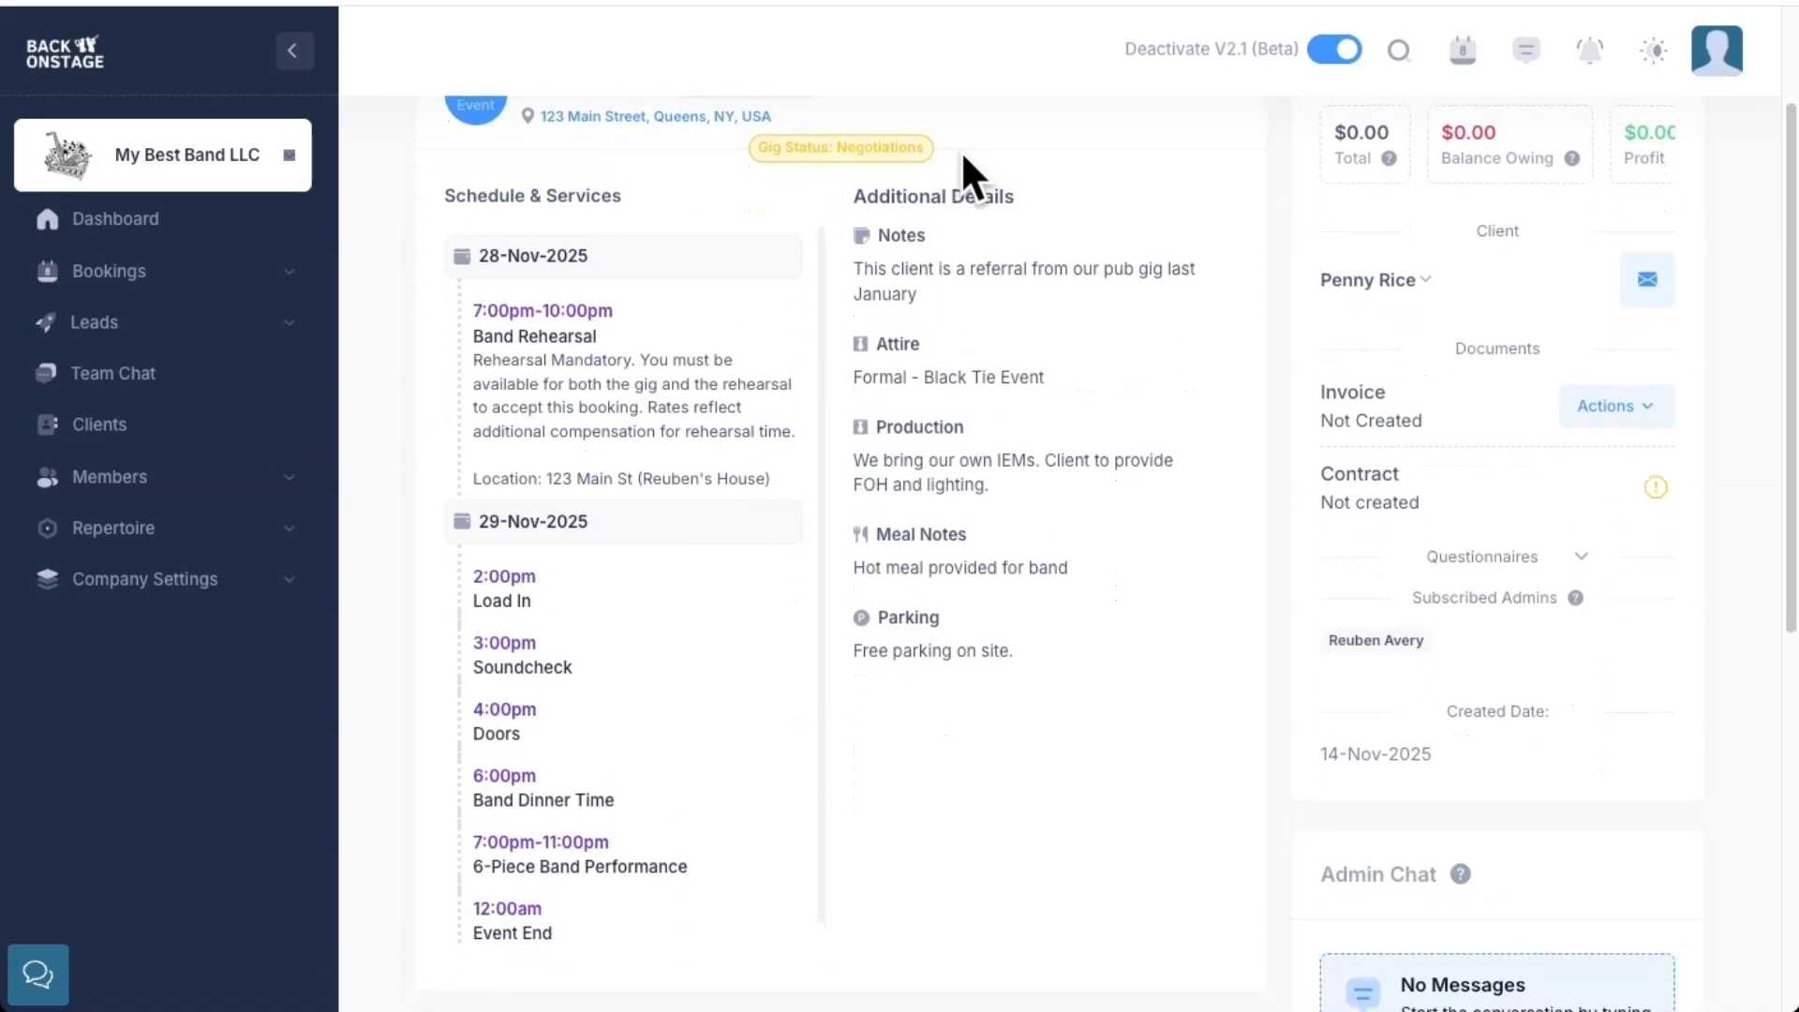
{"action": "scroll", "coordinate": [963, 154], "scroll_direction": "down", "scroll_amount": 1}
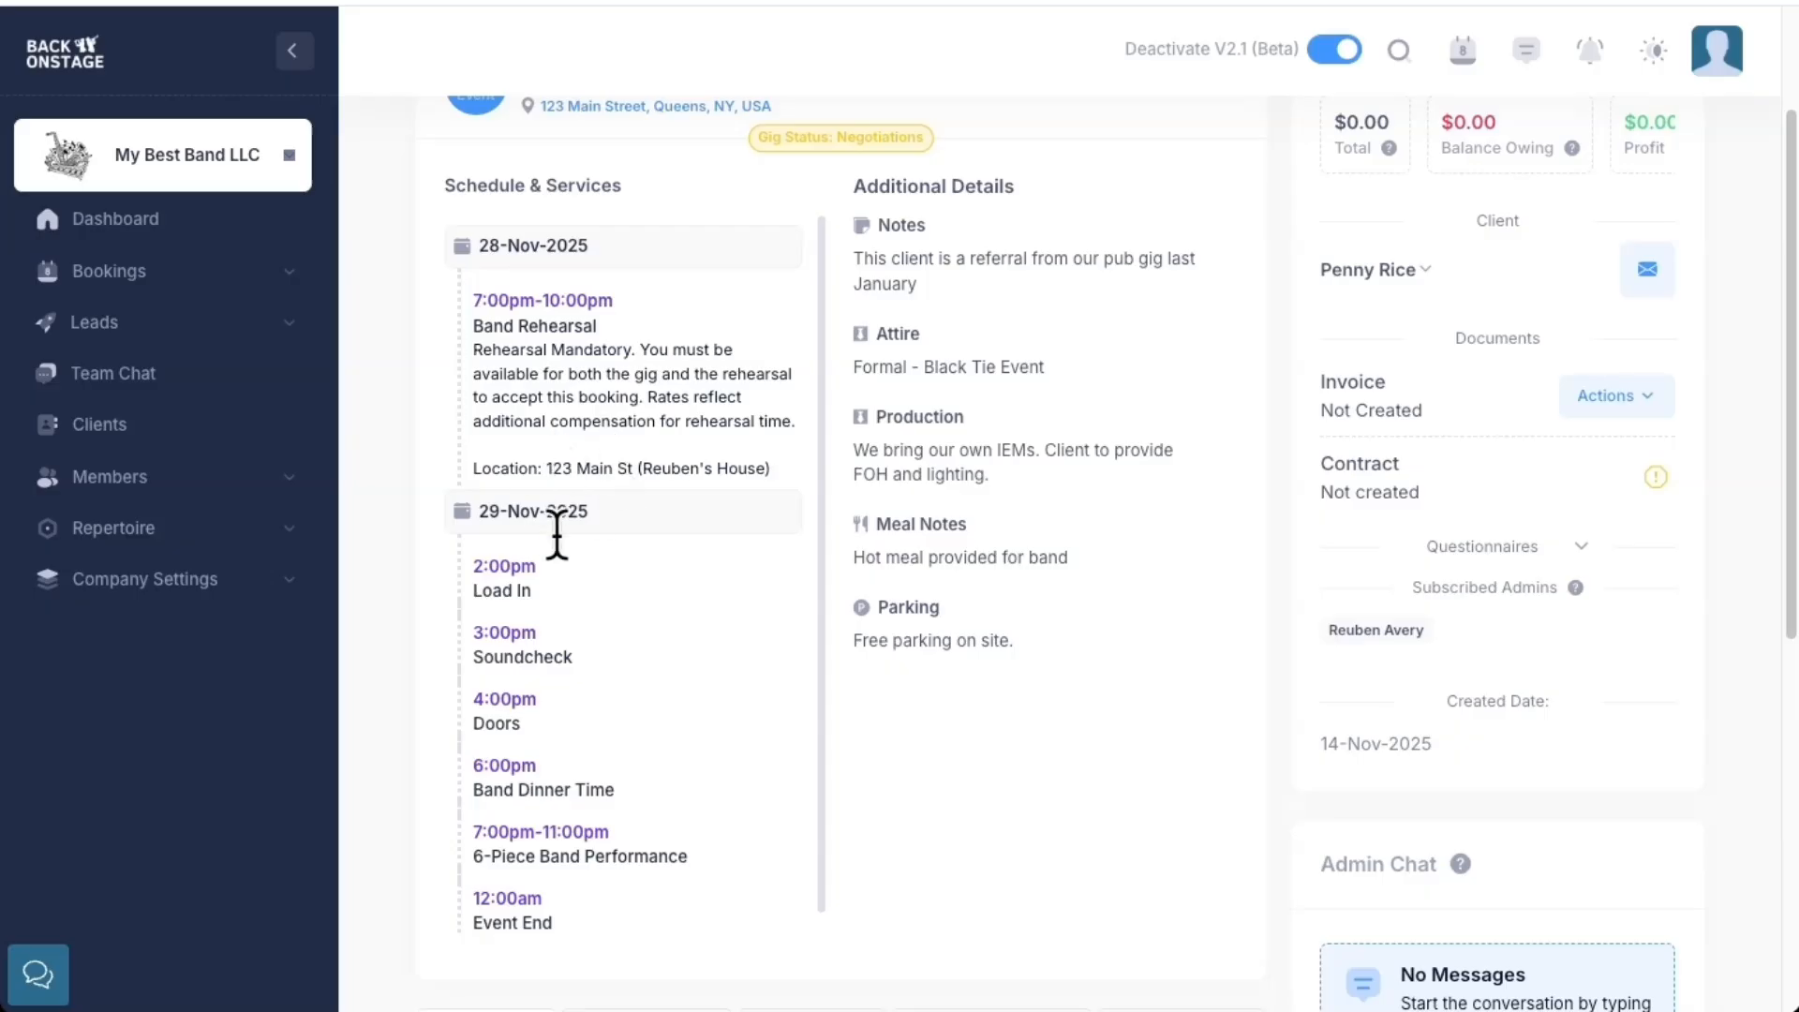
{"action": "scroll", "coordinate": [1022, 281], "scroll_direction": "up", "scroll_amount": 2}
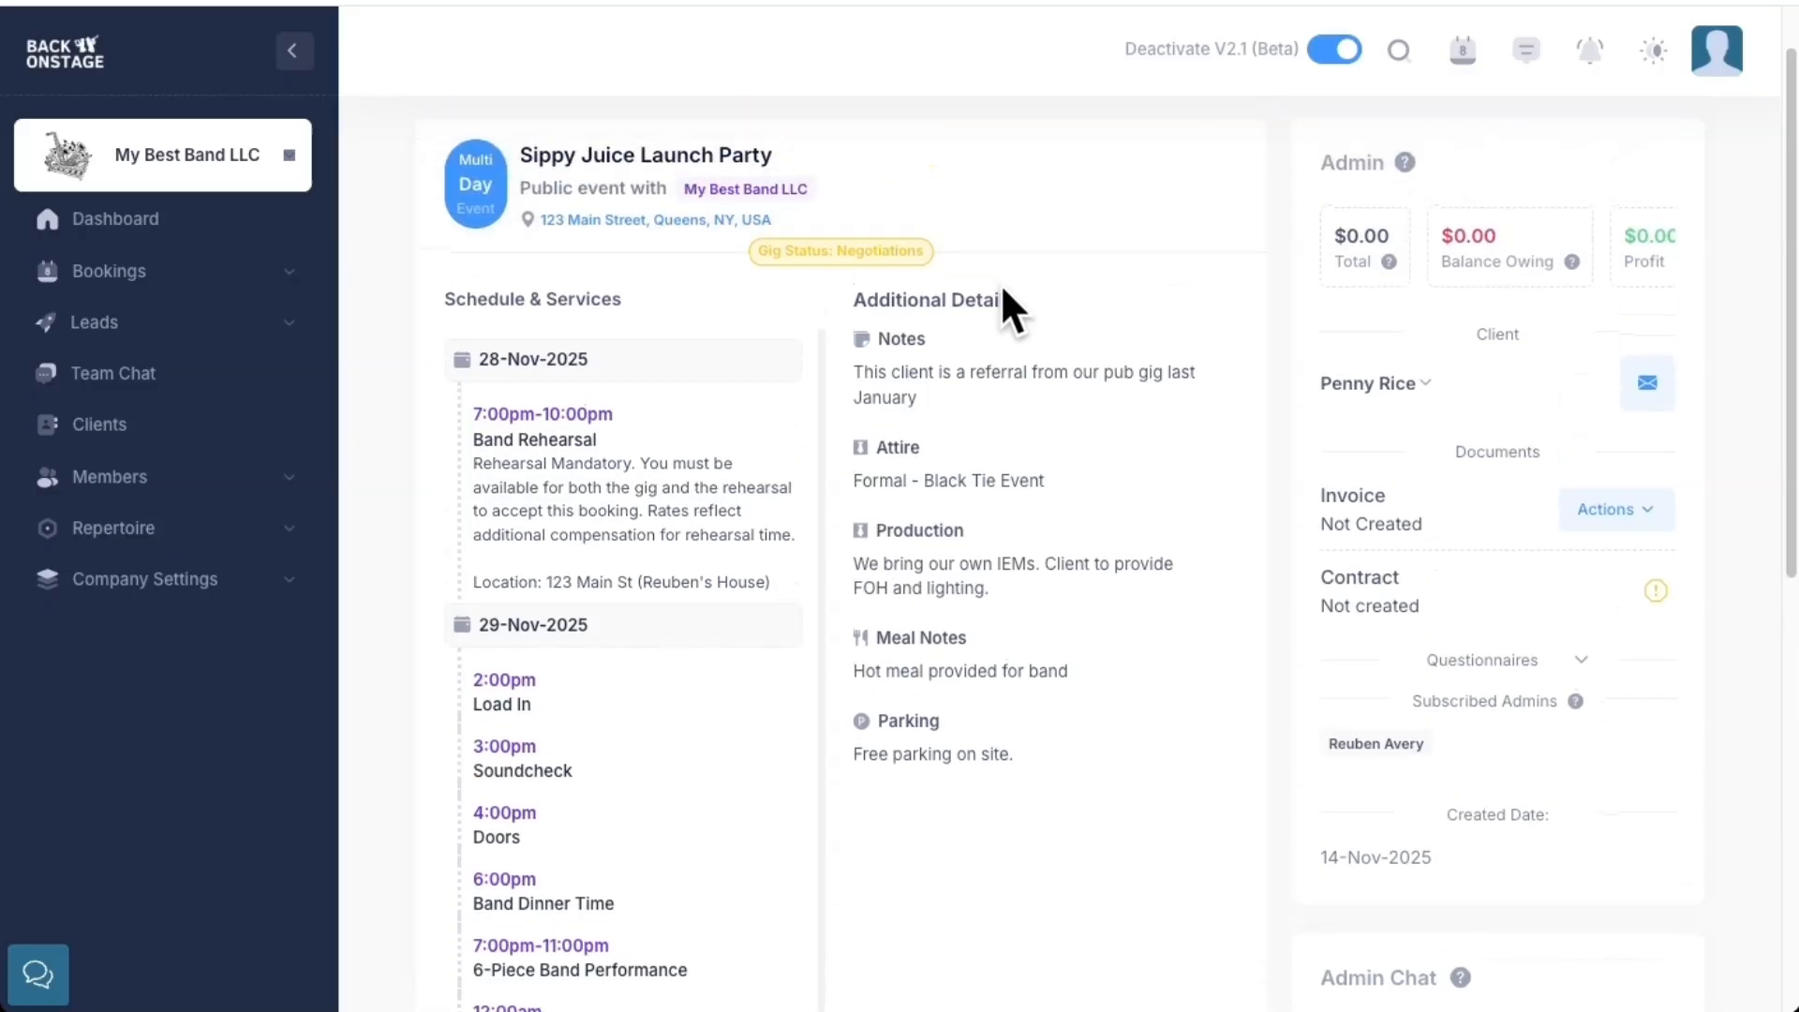
{"action": "scroll", "coordinate": [976, 570], "scroll_direction": "up", "scroll_amount": 1}
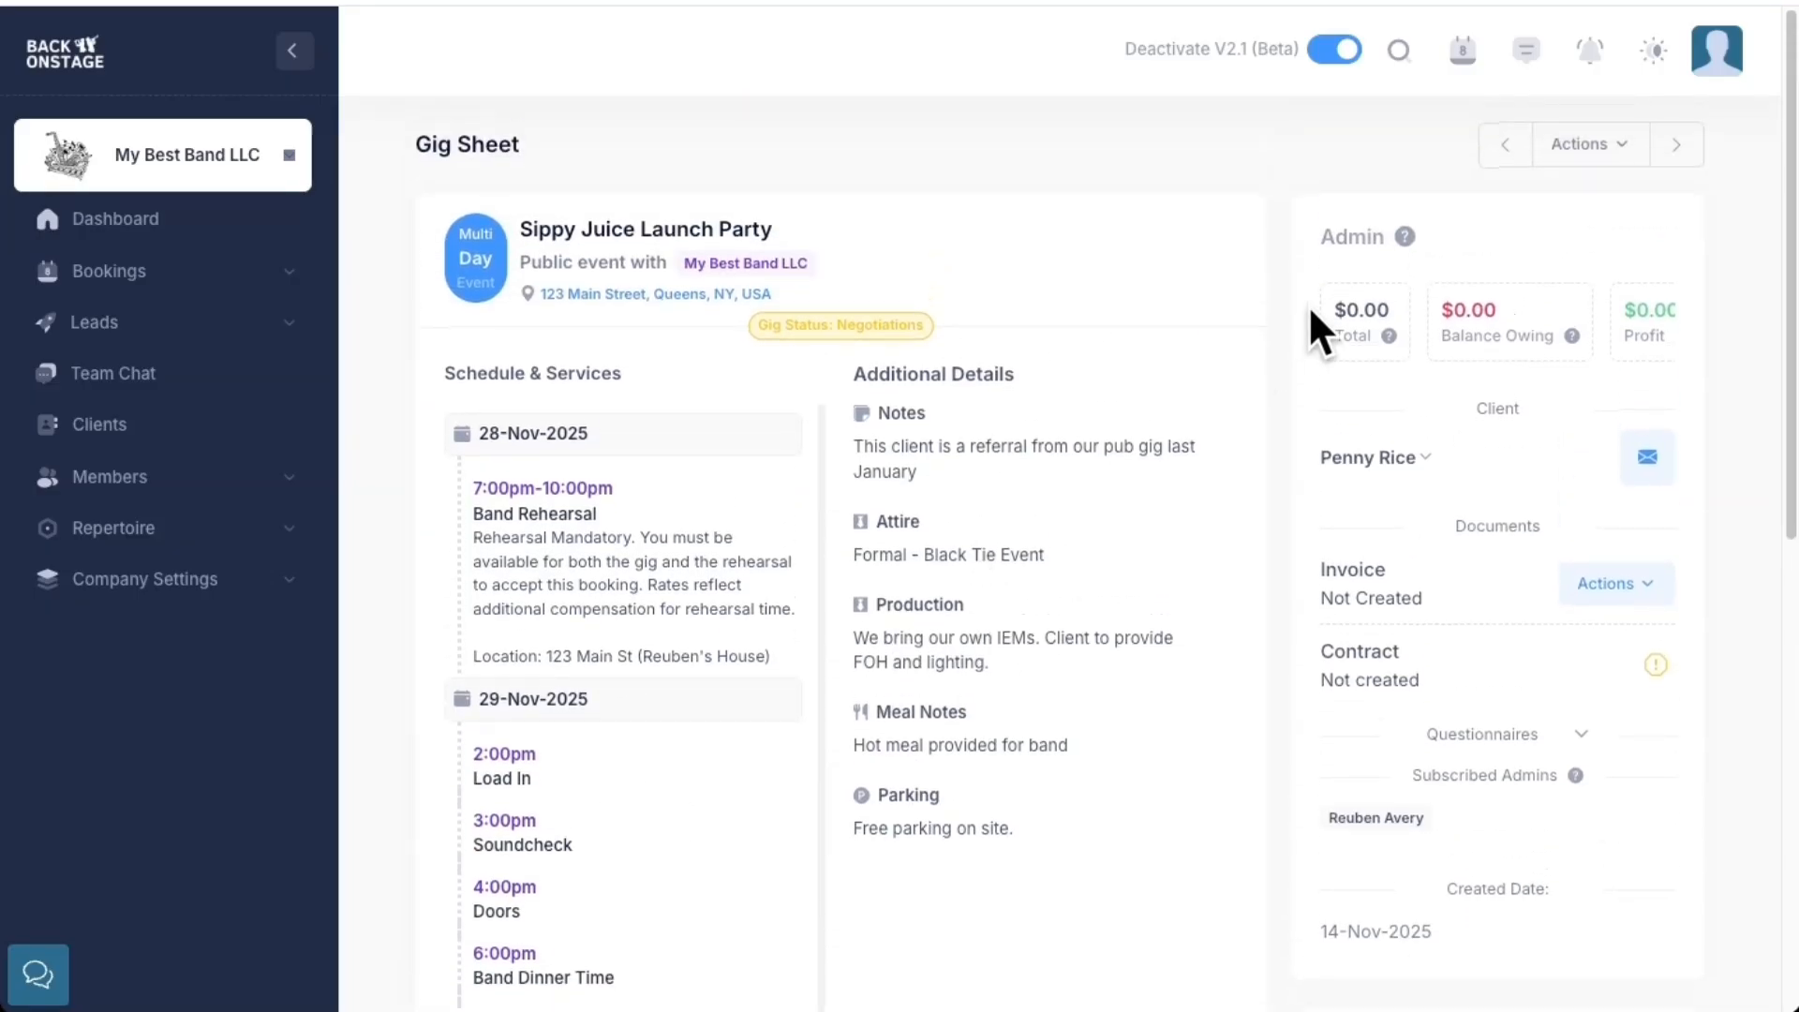
{"action": "left_click", "coordinate": [1574, 145]}
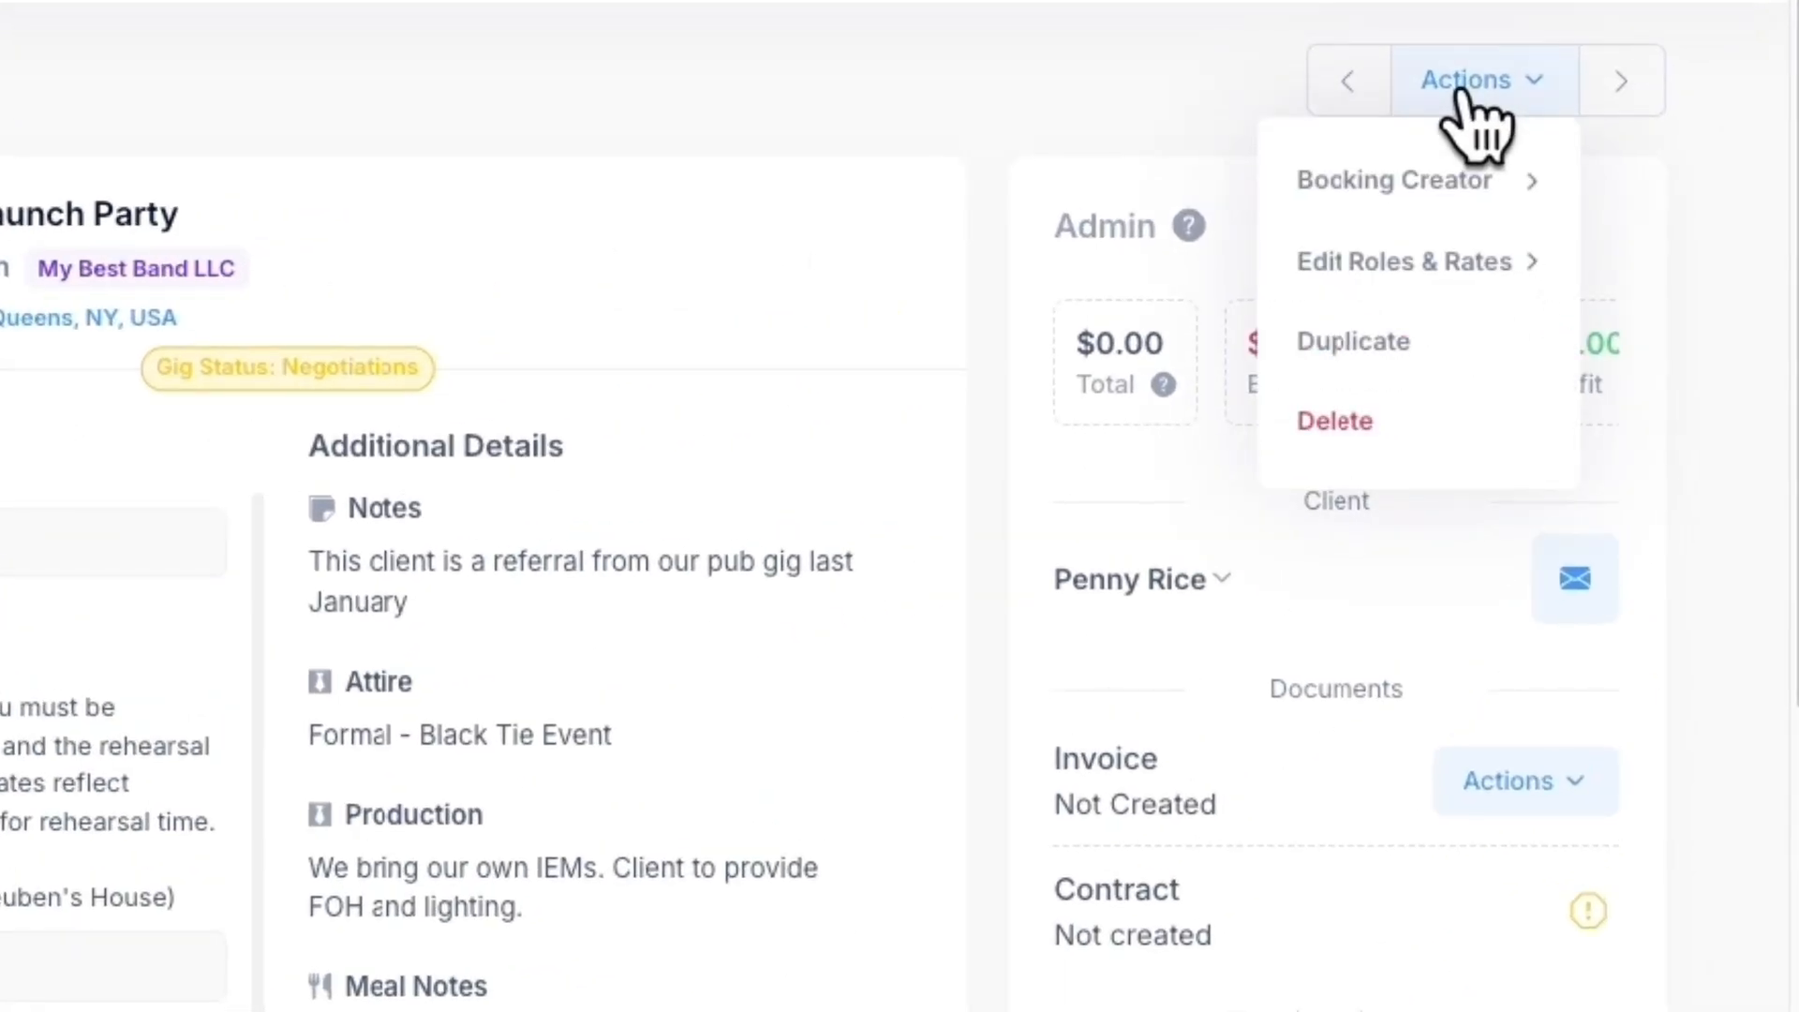
{"action": "mouse_move", "coordinate": [1440, 183]}
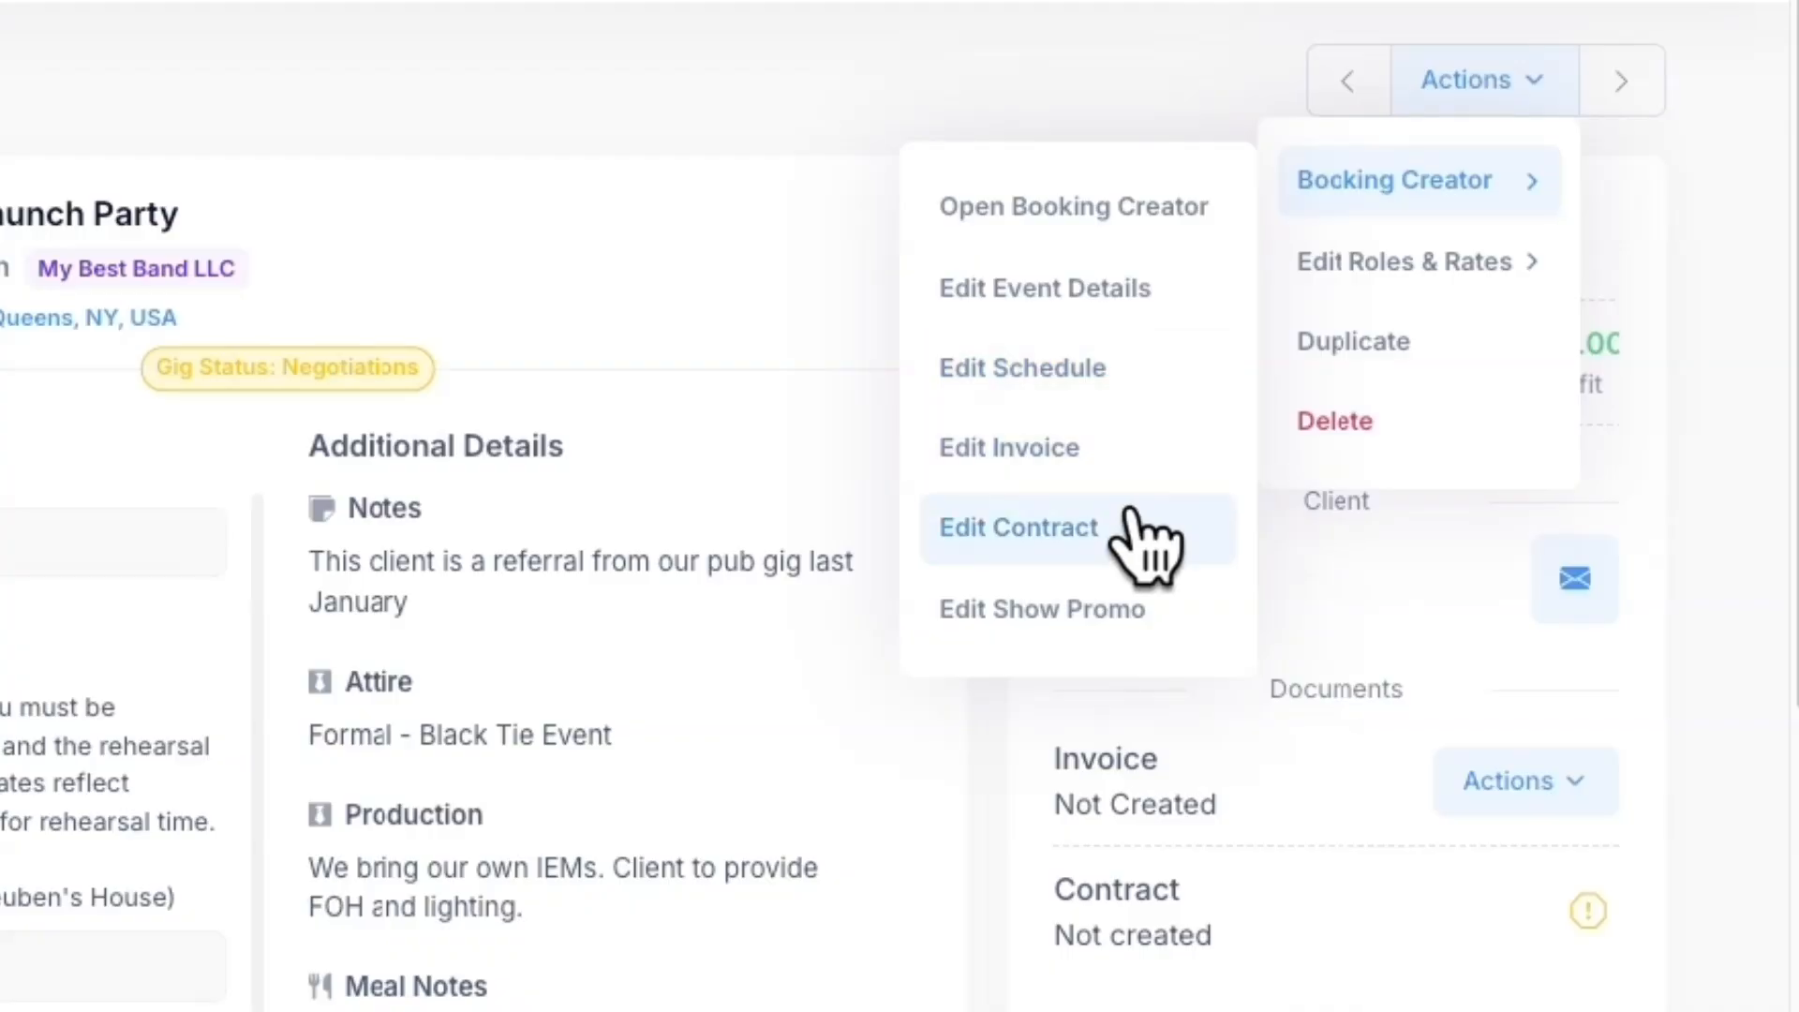
{"action": "mouse_move", "coordinate": [1340, 265]}
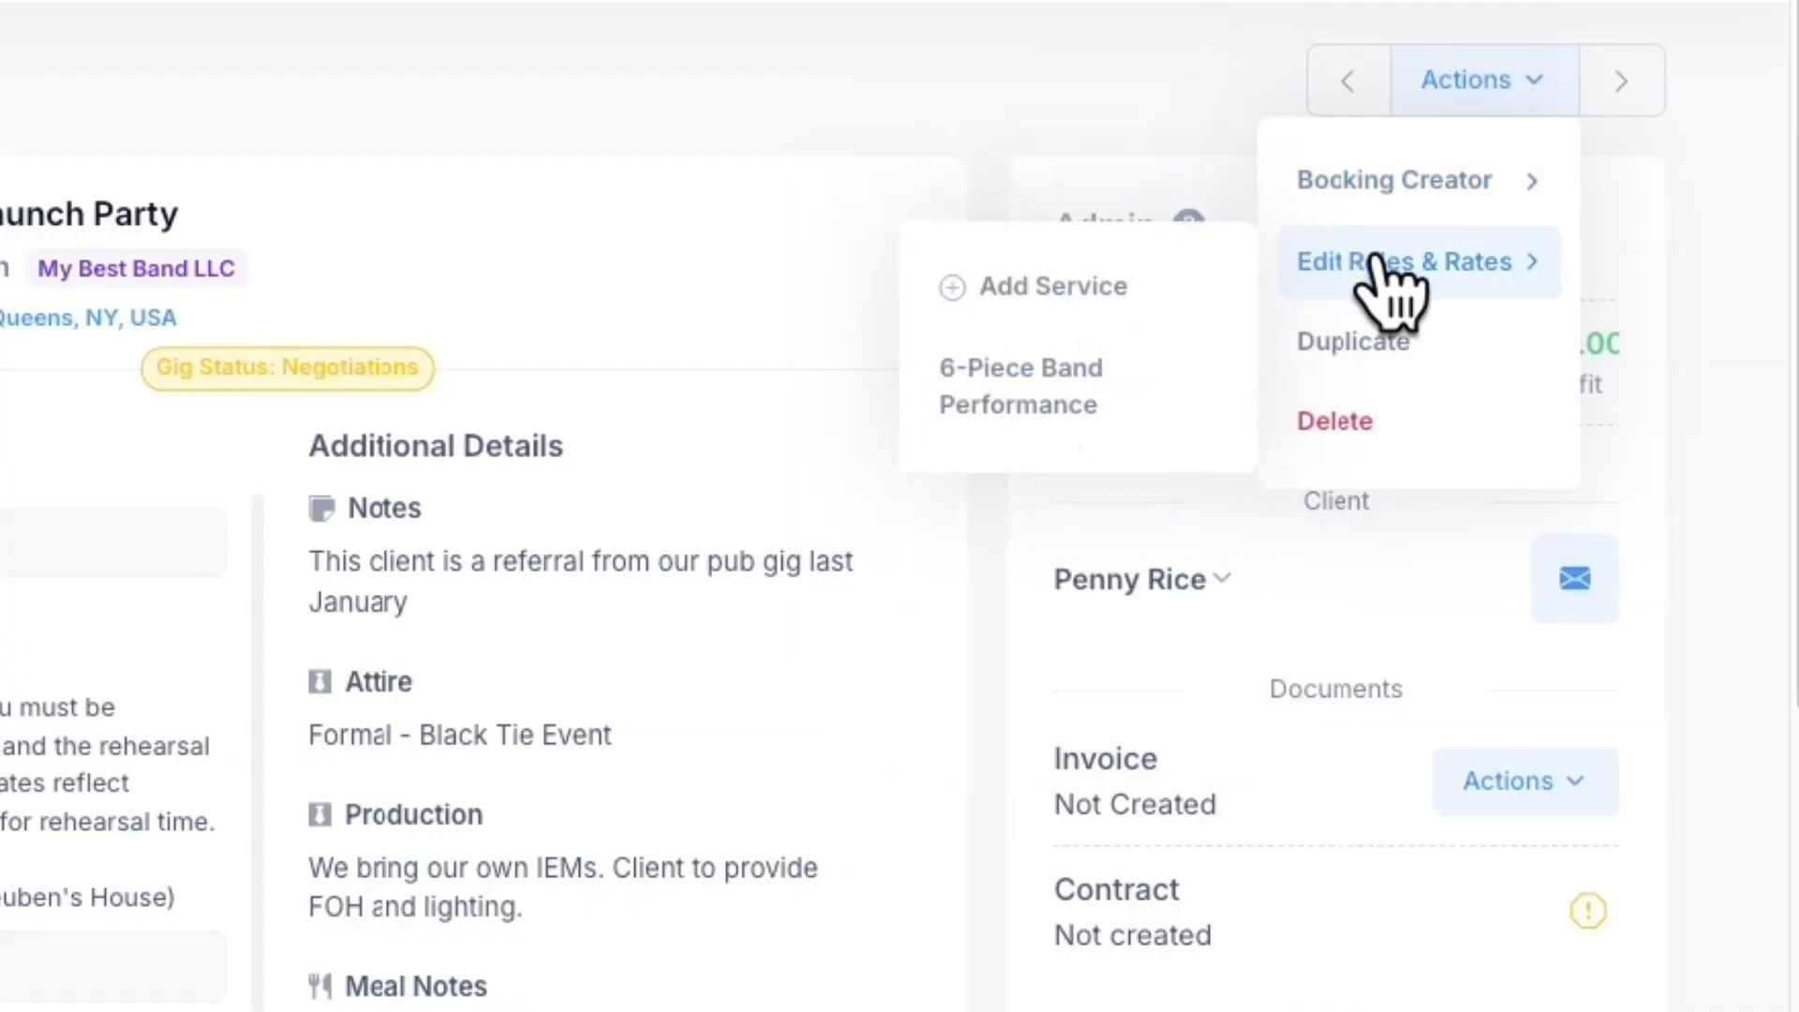